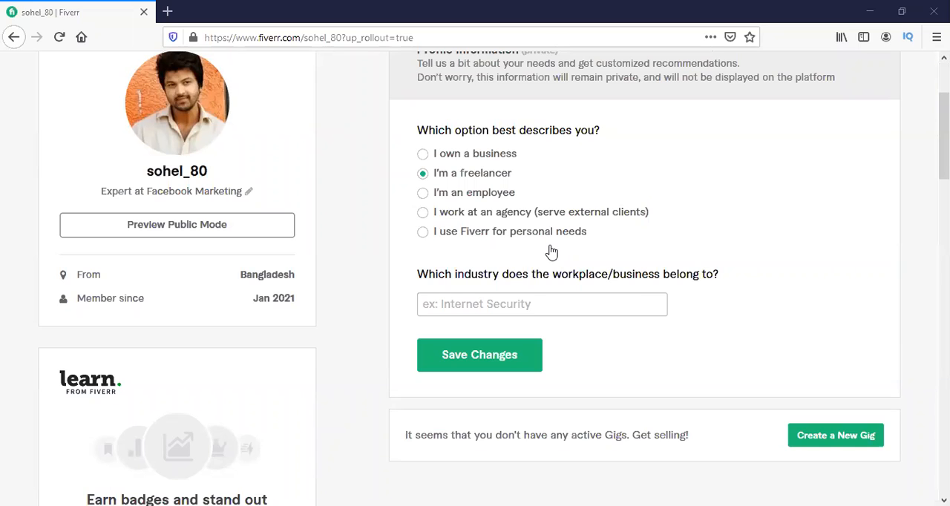
# Look over the profile page, including the private profile questions and the gig section.
pyautogui.scroll(2, 552, 252)
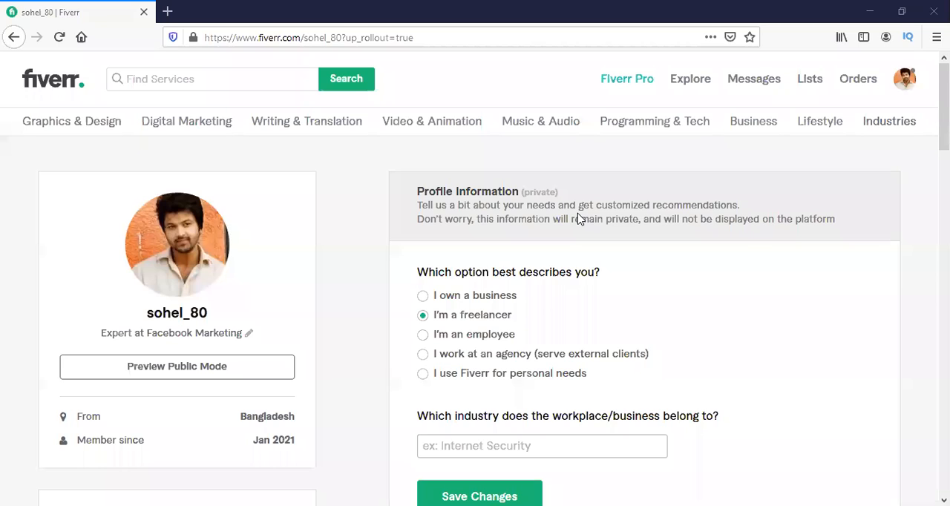
pyautogui.scroll(-1, 579, 219)
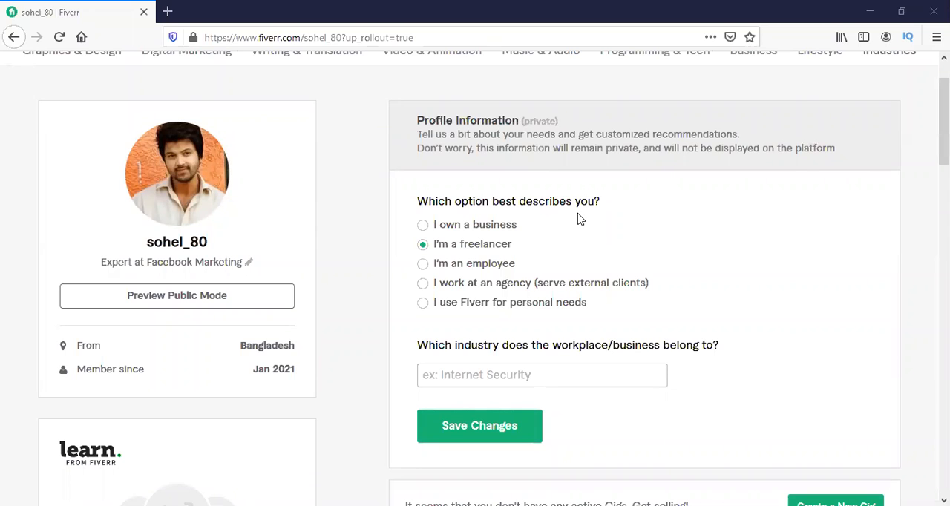
pyautogui.scroll(-2, 580, 219)
pyautogui.scroll(3, 580, 219)
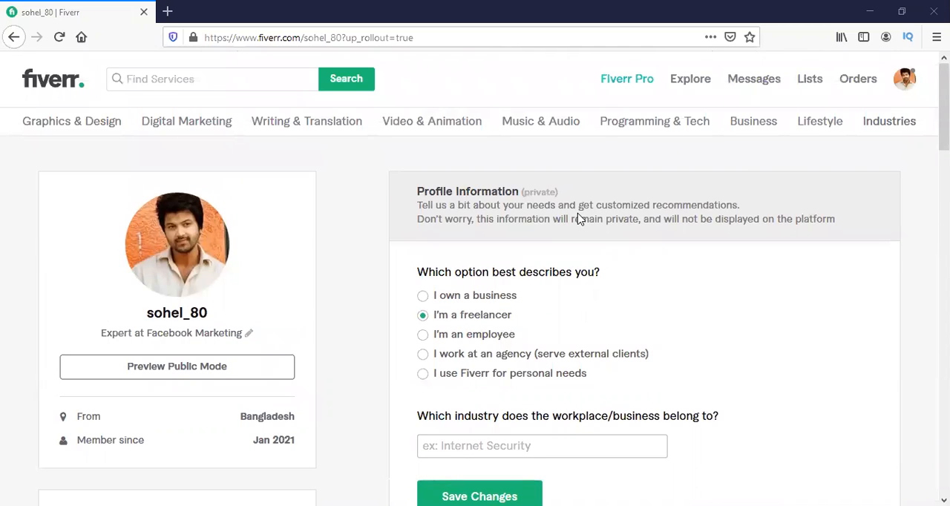
pyautogui.scroll(-1, 717, 161)
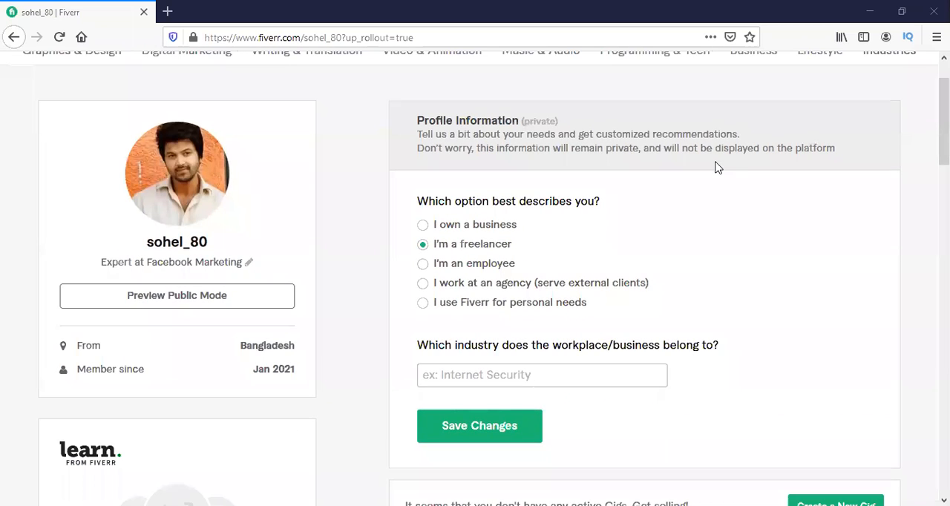
pyautogui.scroll(-2, 717, 167)
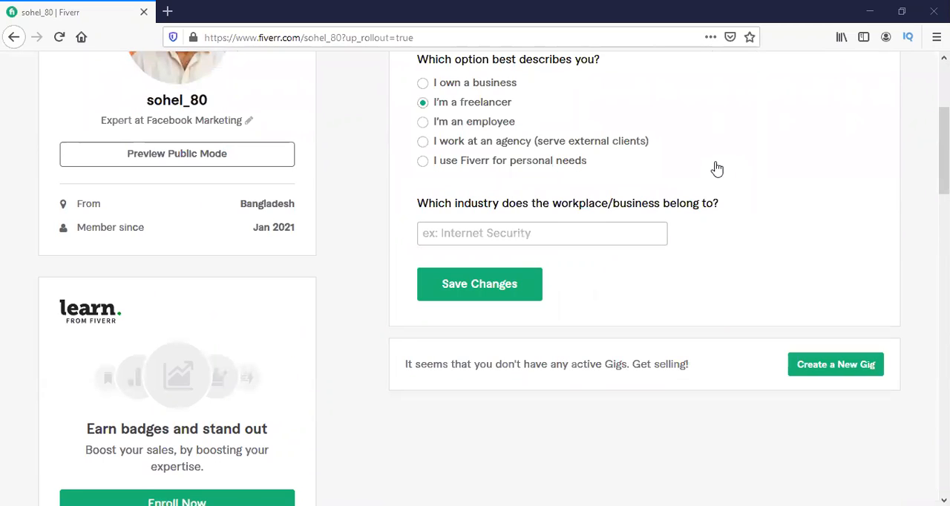
pyautogui.scroll(2, 717, 167)
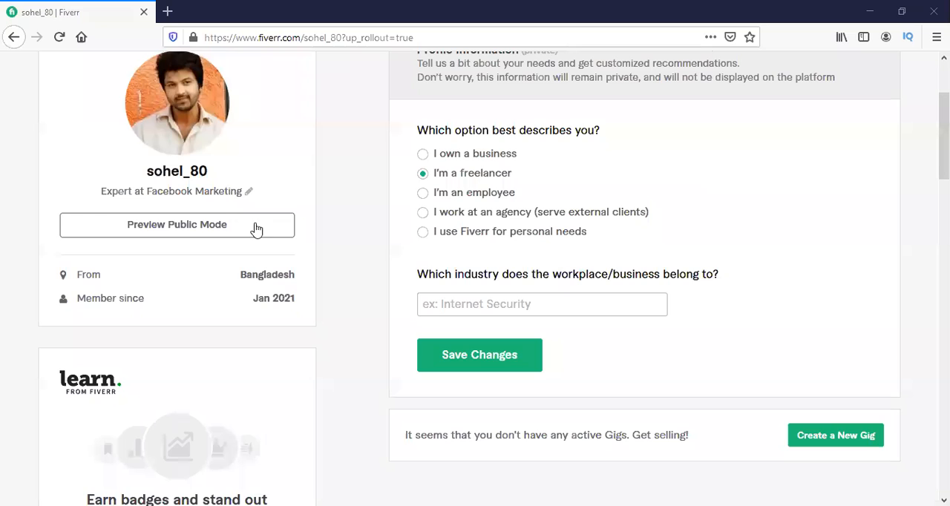
pyautogui.scroll(1, 513, 110)
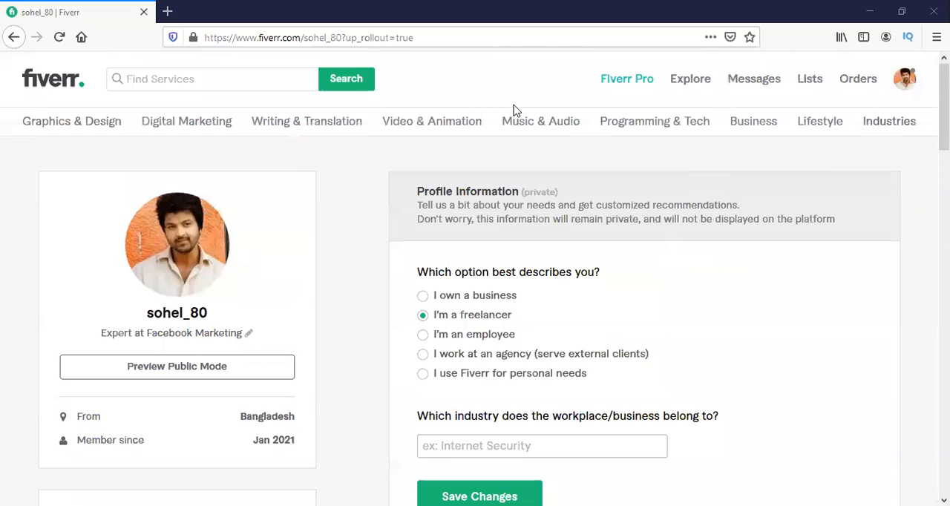
# Open the account's own profile page and locate the option for creating a new gig.
pyautogui.click(903, 82)
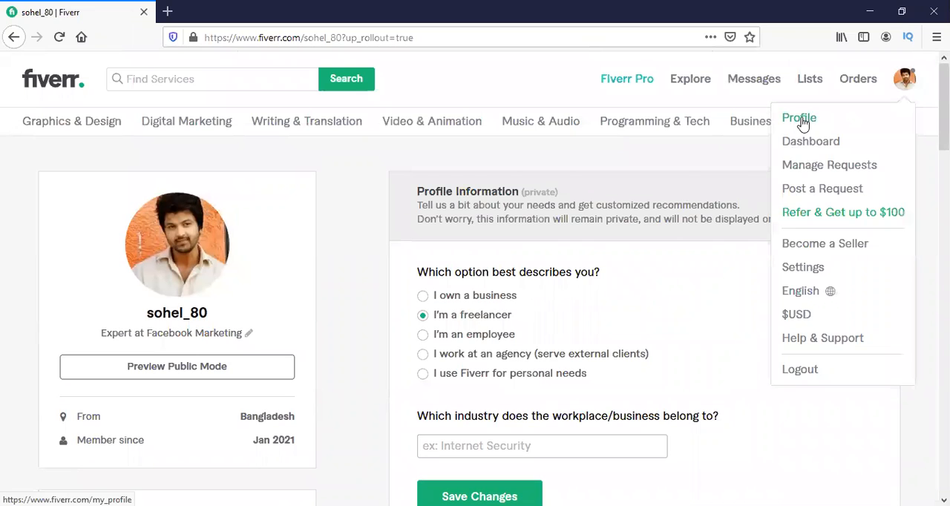
pyautogui.click(793, 118)
pyautogui.moveTo(803, 124)
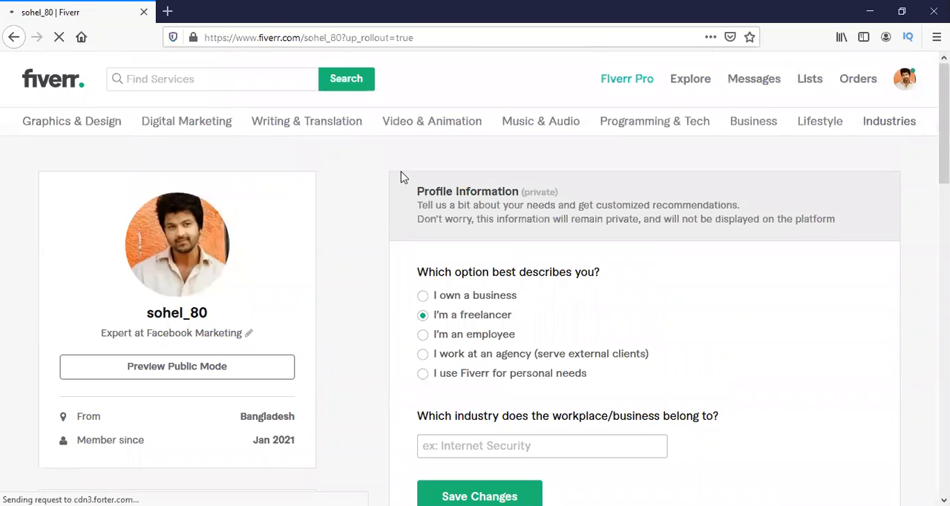
pyautogui.scroll(-2, 401, 177)
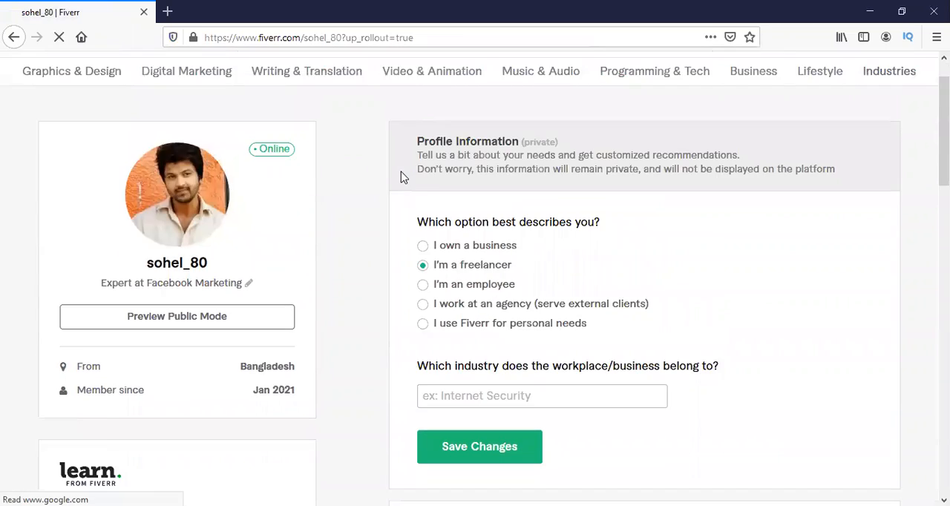
pyautogui.scroll(-2, 401, 177)
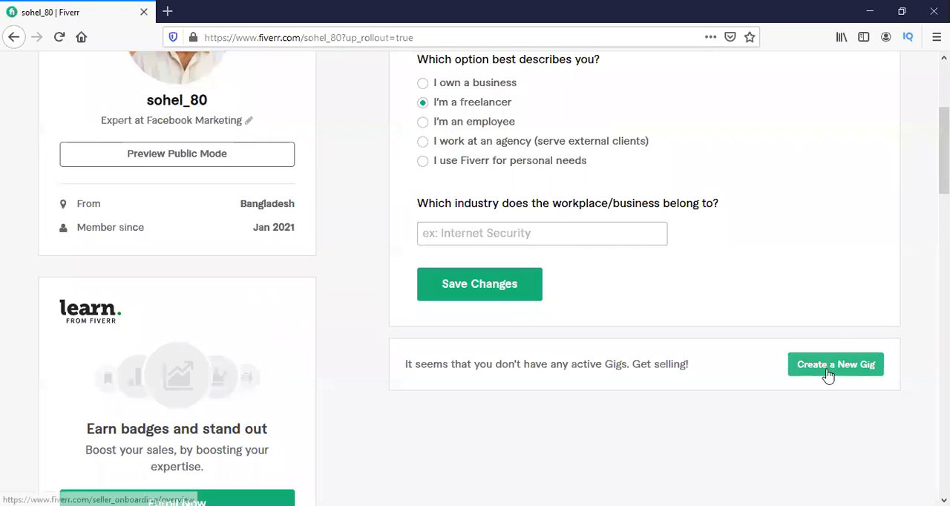
pyautogui.scroll(3, 370, 246)
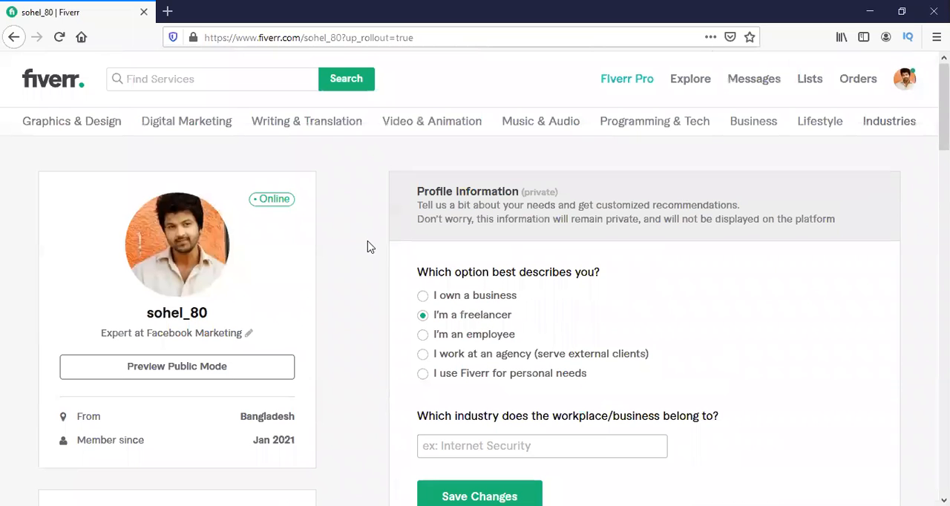
# Search the services for "facebook marketing", using the suggested recent search.
pyautogui.click(151, 79)
pyautogui.write('face')
pyautogui.press('Down')
pyautogui.press('Down')
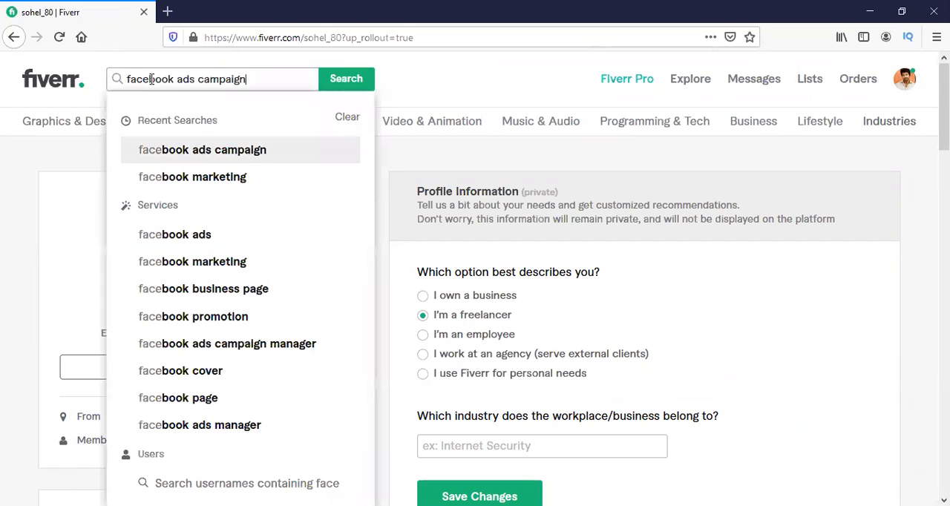
pyautogui.press('Return')
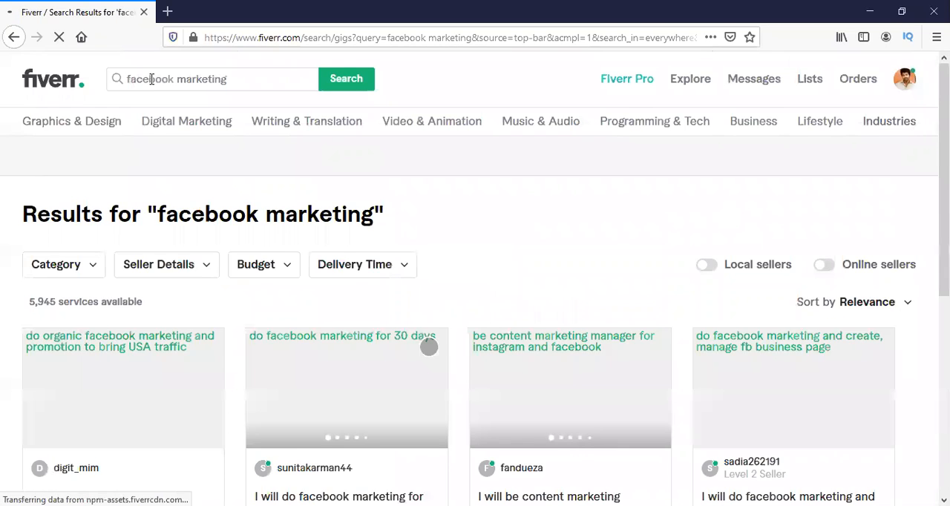
# Open the gig "I will do facebook marketing and create, manage fb business page" from the results and dismiss the tracking notice.
pyautogui.scroll(-2, 141, 148)
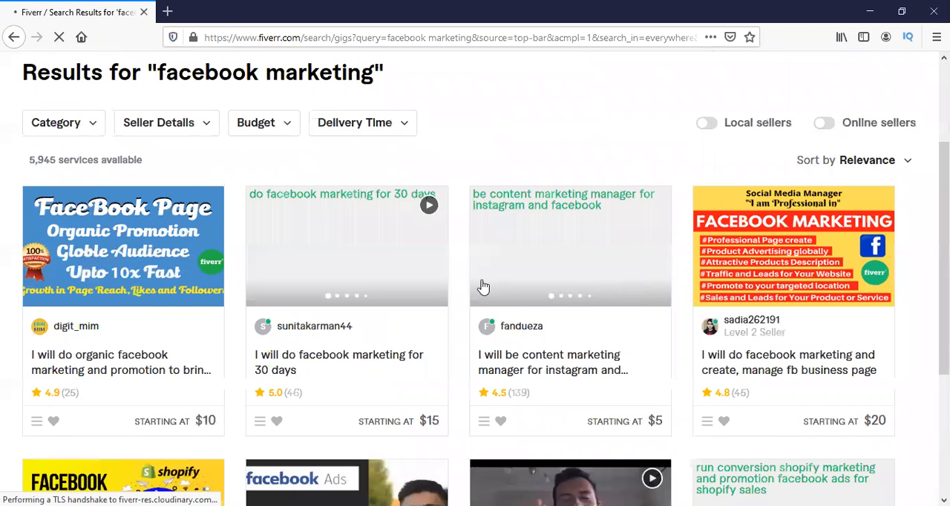
pyautogui.scroll(-1, 593, 248)
pyautogui.scroll(-1, 594, 248)
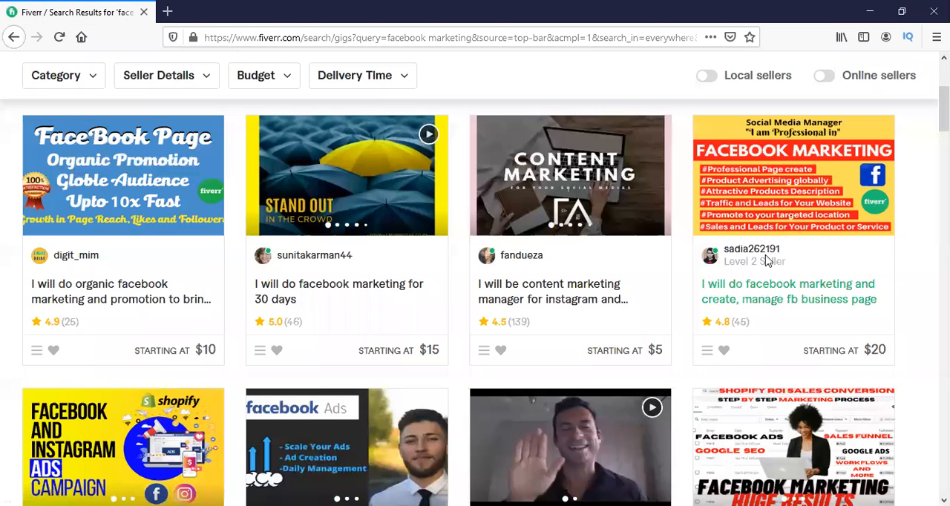
pyautogui.click(772, 299)
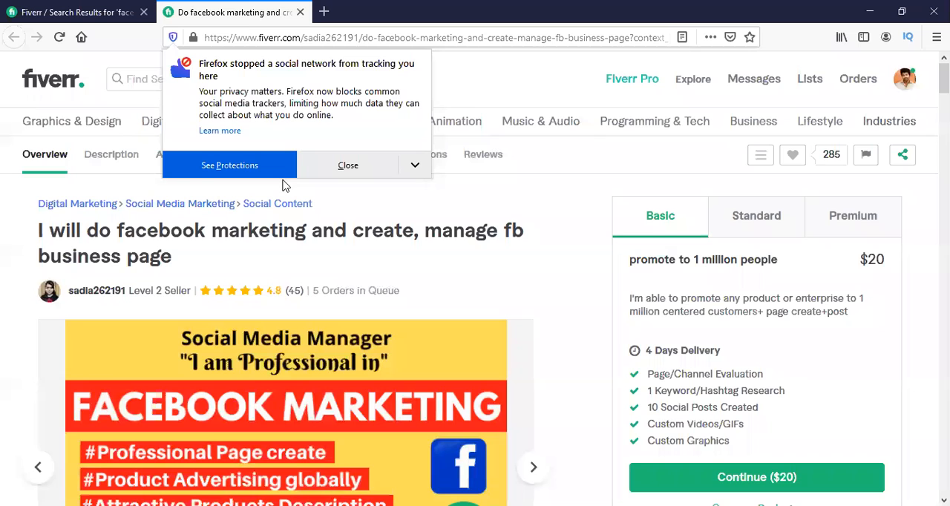
pyautogui.click(349, 166)
# Examine the gig's title, image gallery and customer review down to the About This Gig section.
pyautogui.scroll(-2, 350, 171)
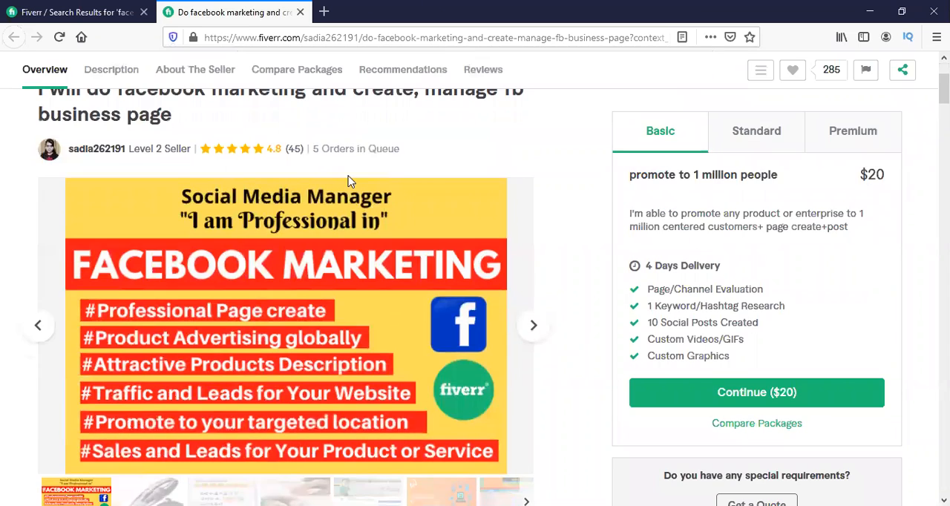
pyautogui.scroll(1, 229, 198)
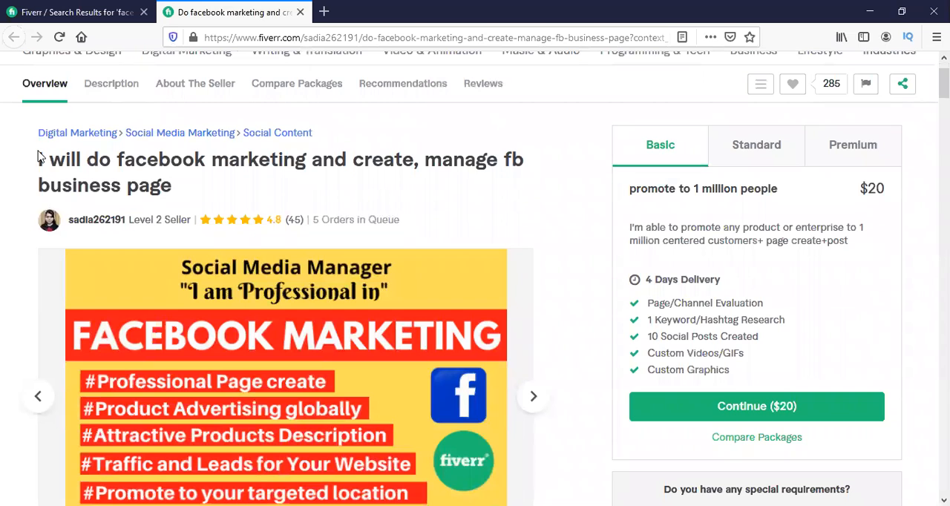
pyautogui.tripleClick(220, 191)
pyautogui.click(218, 191)
pyautogui.scroll(-2, 217, 191)
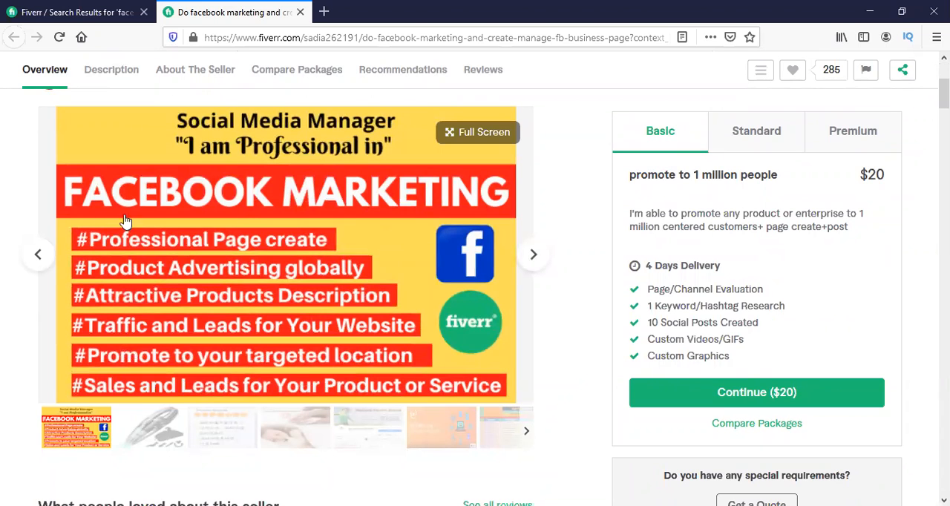
pyautogui.scroll(-2, 248, 248)
pyautogui.scroll(-4, 249, 252)
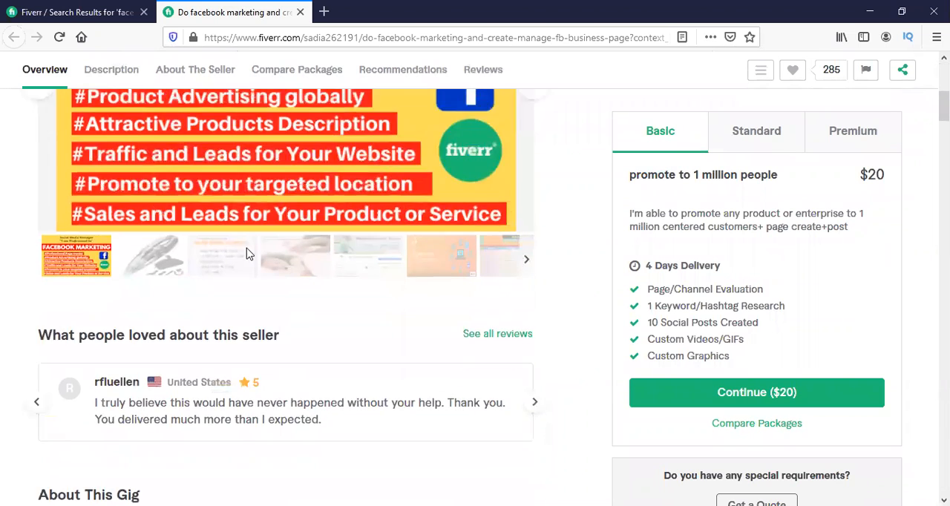
pyautogui.scroll(-2, 247, 274)
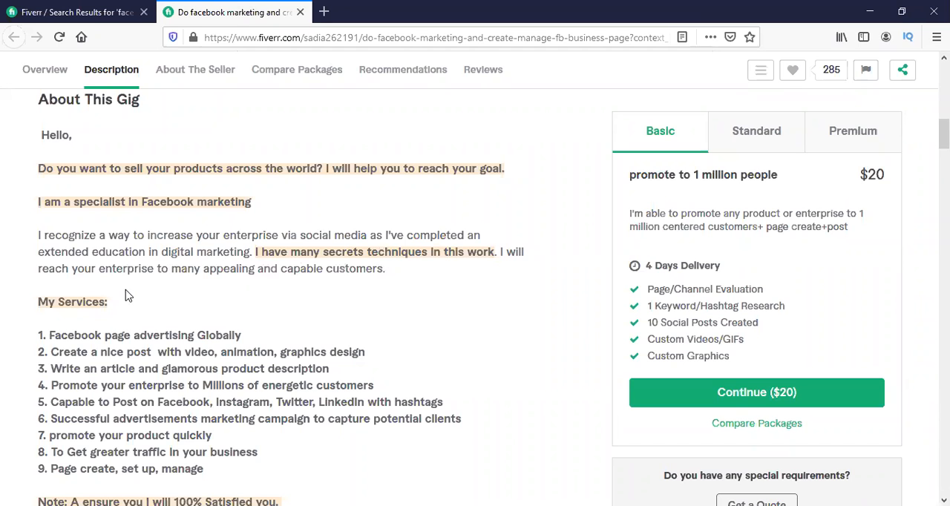
# Read the My Services and Why You will Select Me lists in the gig description.
pyautogui.scroll(-2, 125, 296)
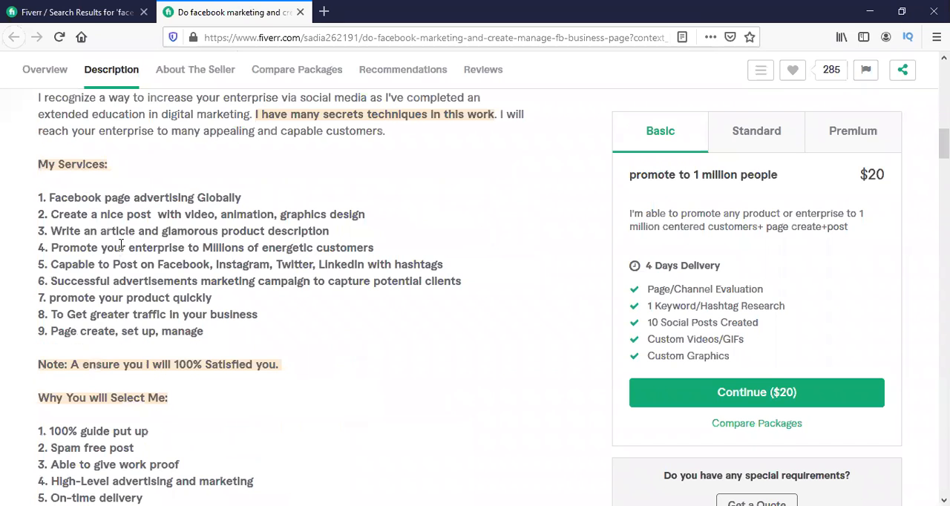
pyautogui.moveTo(109, 198); pyautogui.dragTo(119, 363)
pyautogui.scroll(-2, 141, 300)
pyautogui.click(141, 297)
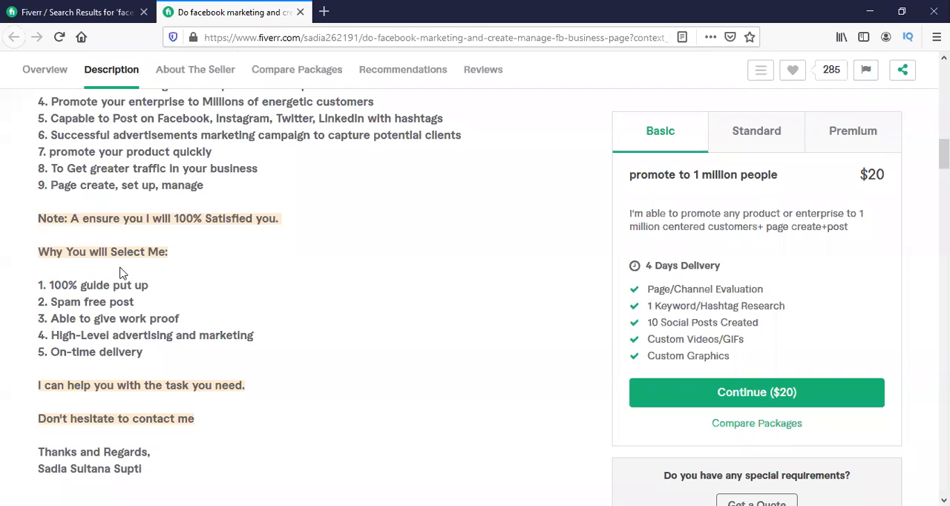
pyautogui.scroll(-3, 121, 271)
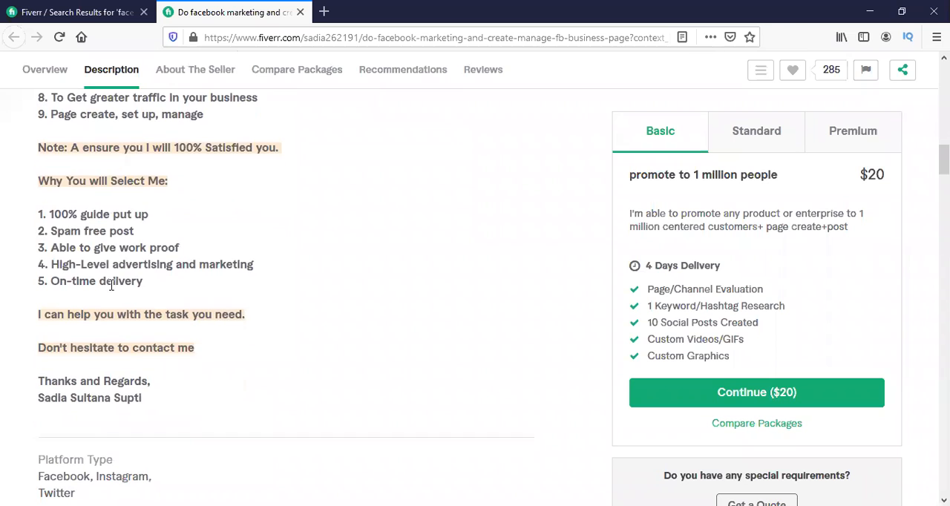
pyautogui.scroll(10, 103, 380)
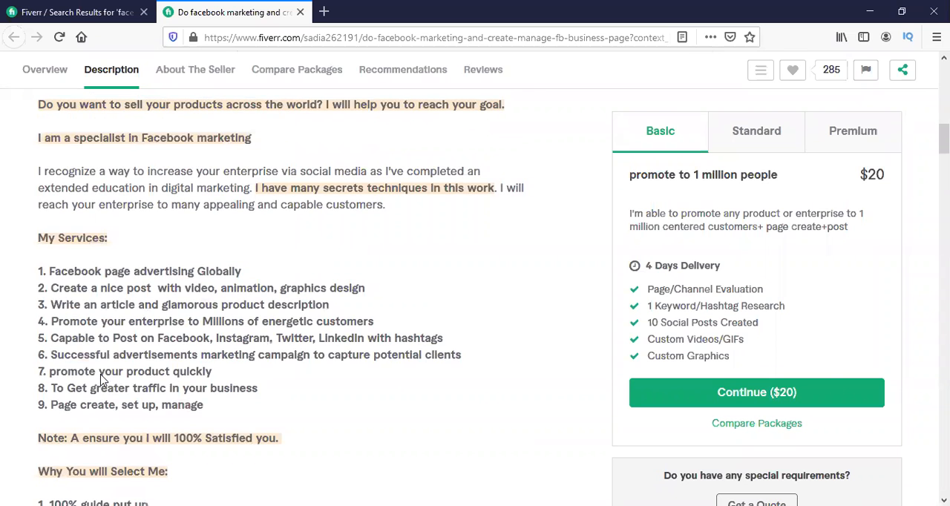
pyautogui.moveTo(43, 277); pyautogui.dragTo(157, 346)
pyautogui.click(212, 370)
pyautogui.moveTo(39, 277); pyautogui.dragTo(188, 368)
pyautogui.scroll(-3, 188, 368)
pyautogui.moveTo(40, 135); pyautogui.dragTo(205, 401)
pyautogui.scroll(-1, 197, 246)
pyautogui.scroll(1, 196, 245)
pyautogui.scroll(-1, 198, 252)
pyautogui.scroll(1, 202, 262)
pyautogui.scroll(1, 202, 267)
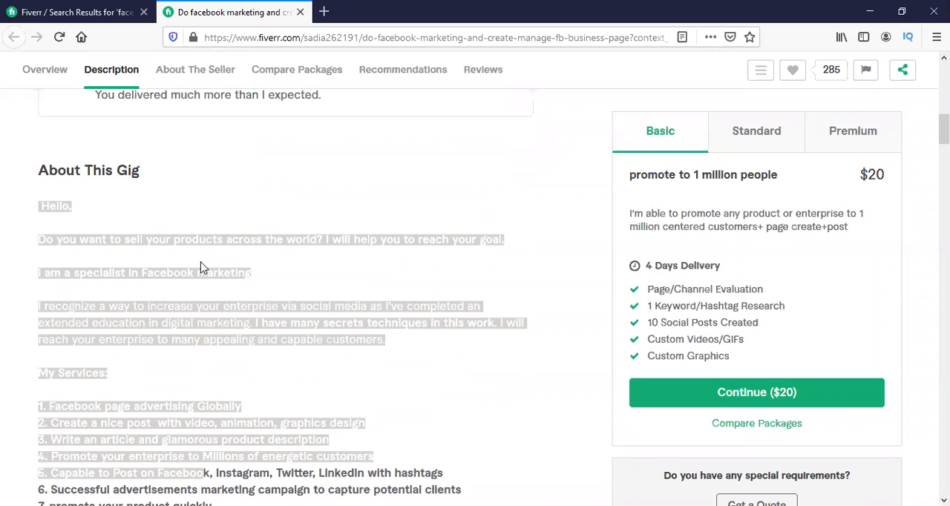
pyautogui.click(197, 216)
pyautogui.scroll(-1, 197, 216)
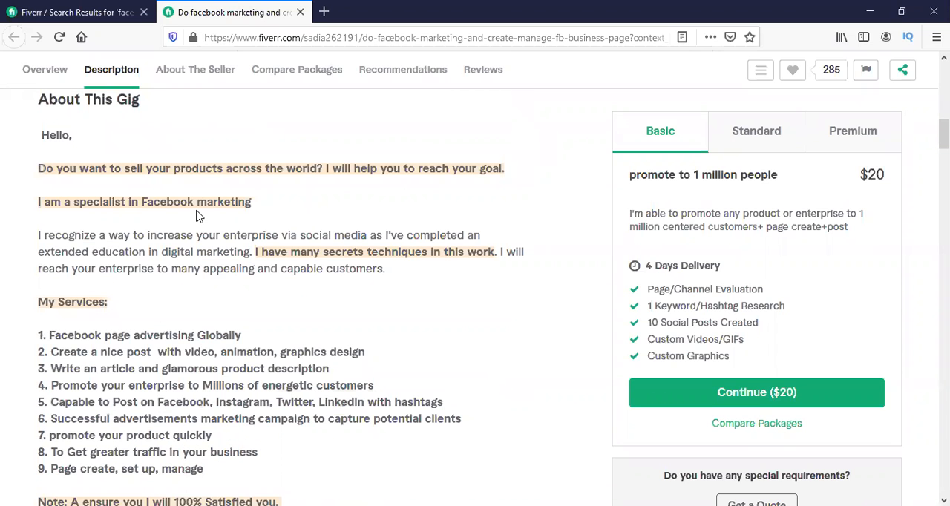
pyautogui.scroll(1, 275, 295)
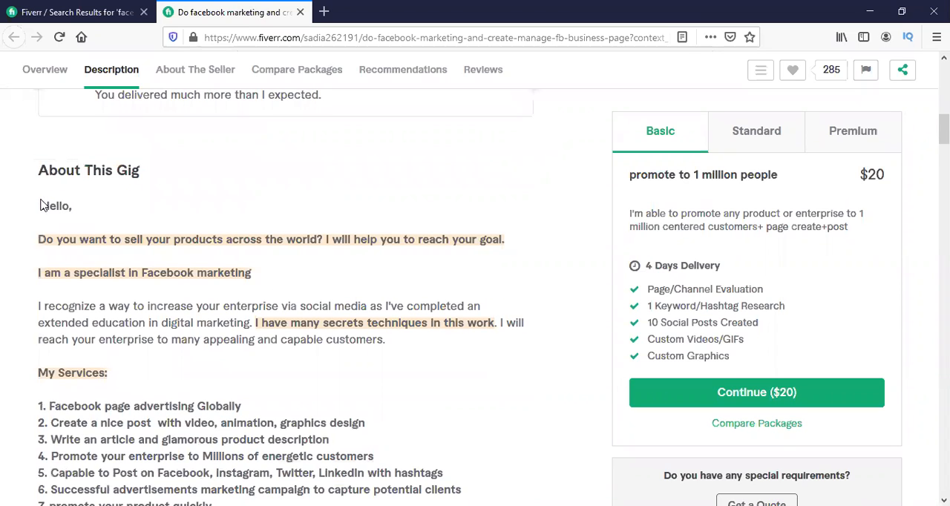
pyautogui.moveTo(40, 206); pyautogui.dragTo(250, 316)
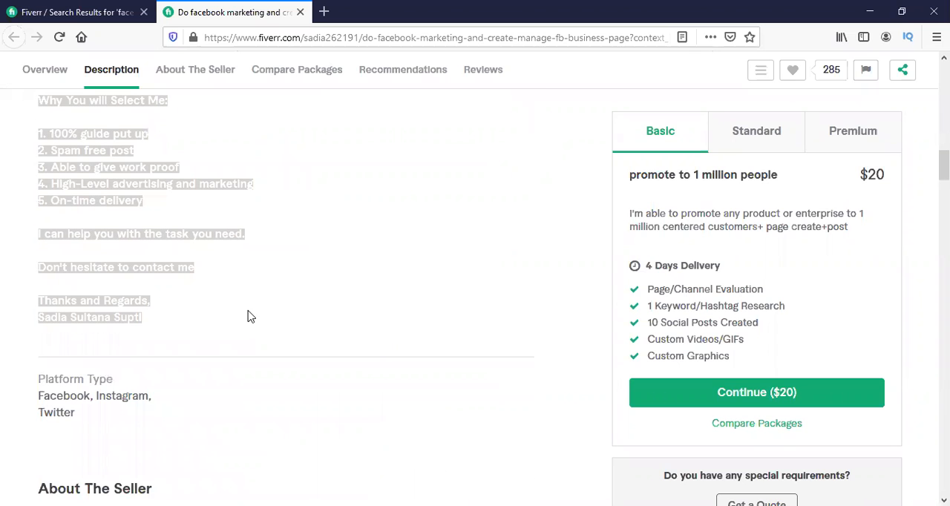
pyautogui.click(133, 223)
# Copy the gig description from "Hello," through "Thanks and Regards," without the seller's name, and switch to the Notepad document.
pyautogui.scroll(4, 134, 223)
pyautogui.scroll(2, 133, 223)
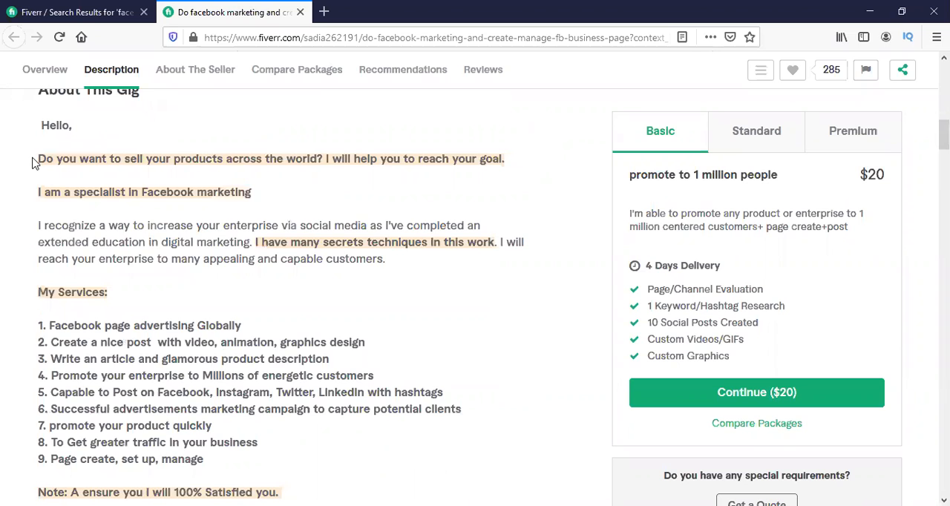
pyautogui.scroll(1, 33, 184)
pyautogui.moveTo(37, 191); pyautogui.dragTo(195, 433)
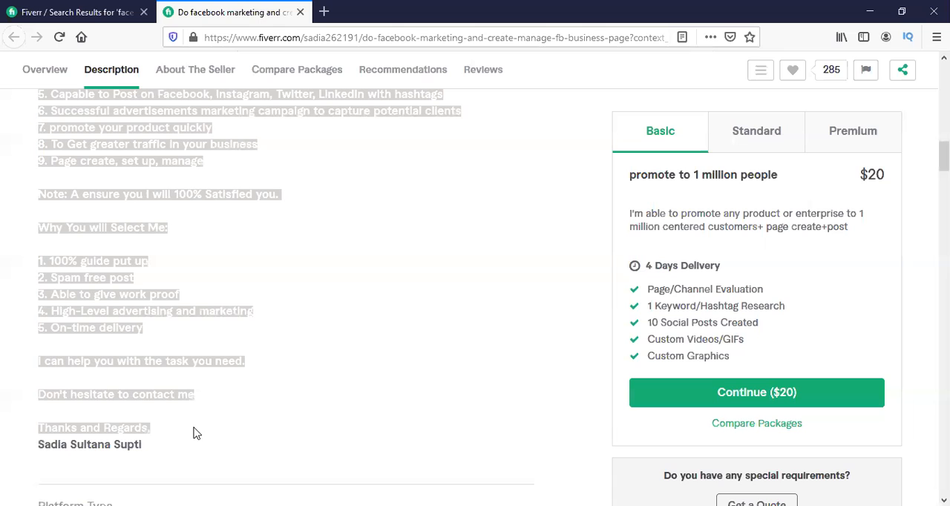
pyautogui.rightClick(103, 297)
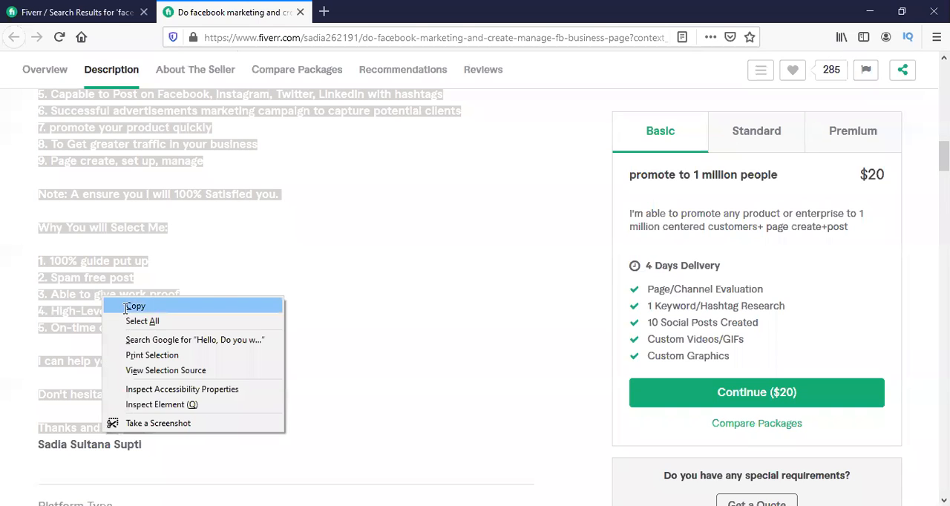
pyautogui.click(135, 307)
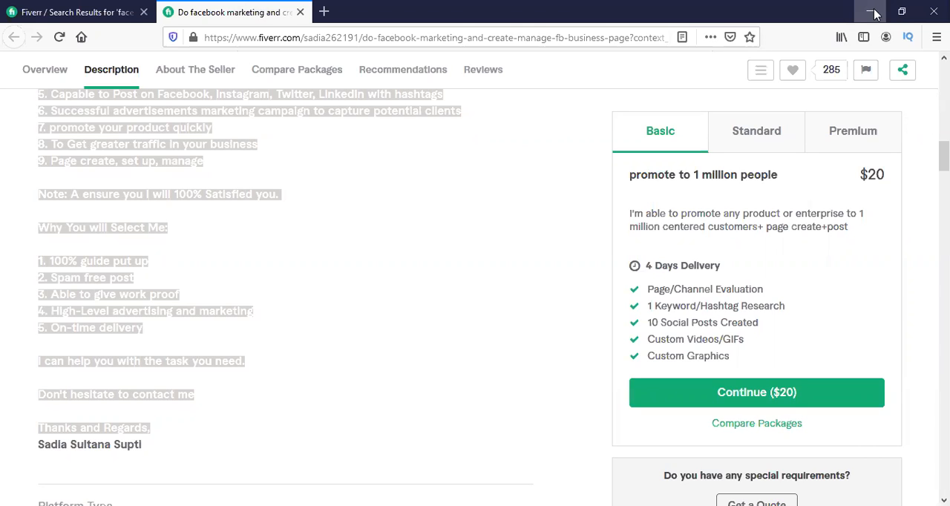
pyautogui.click(874, 14)
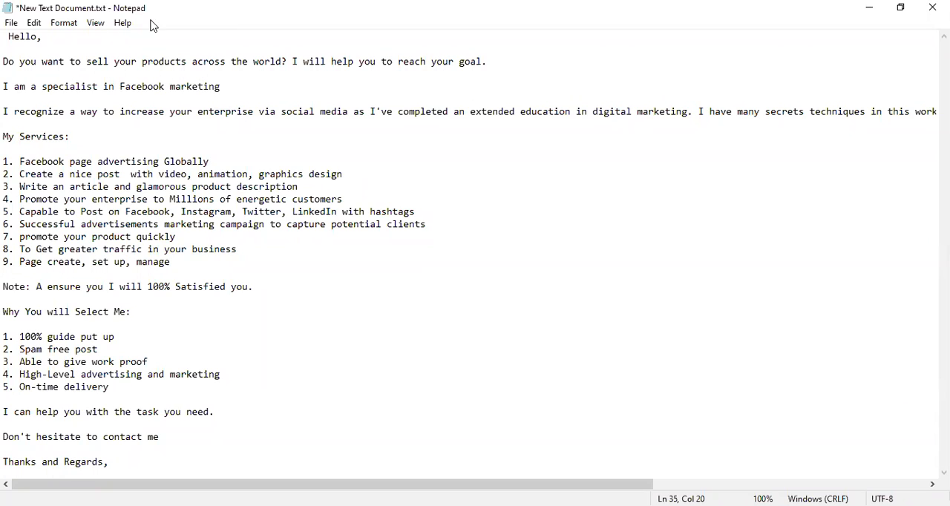
# Replace "goal" with "work" in the opening question line and append "in 1 year.." to the Facebook marketing specialist line.
pyautogui.hscroll(1, 60, 262)
pyautogui.hscroll(-1, 61, 262)
pyautogui.moveTo(460, 64); pyautogui.dragTo(483, 64)
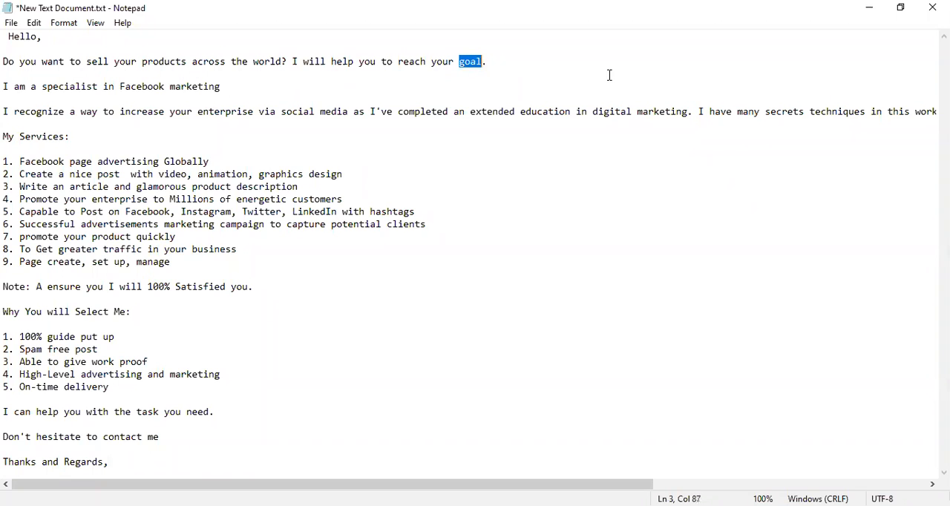
pyautogui.write('work')
pyautogui.click(225, 89)
pyautogui.write('in 1 yea')
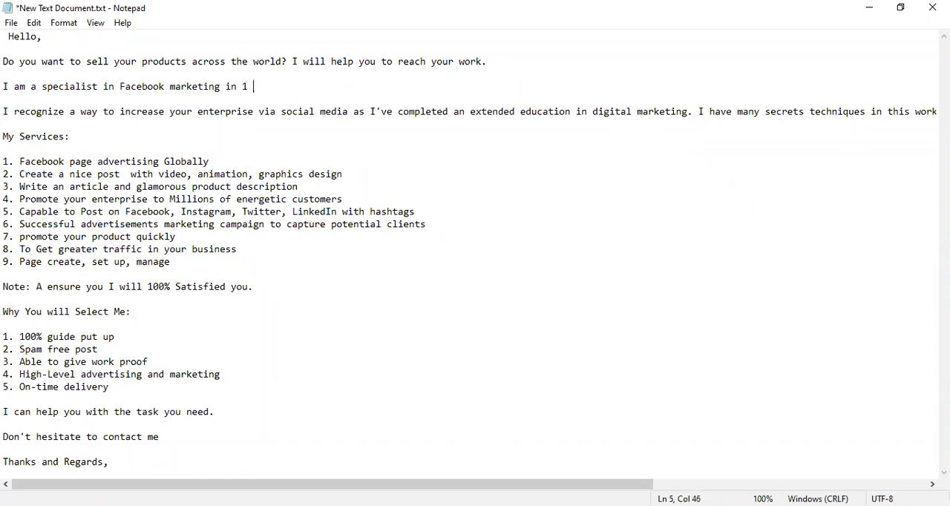
pyautogui.write('r..')
# Replace "secrets techniques" with "ideas" in the paragraph about digital marketing education.
pyautogui.moveTo(766, 115); pyautogui.dragTo(865, 114)
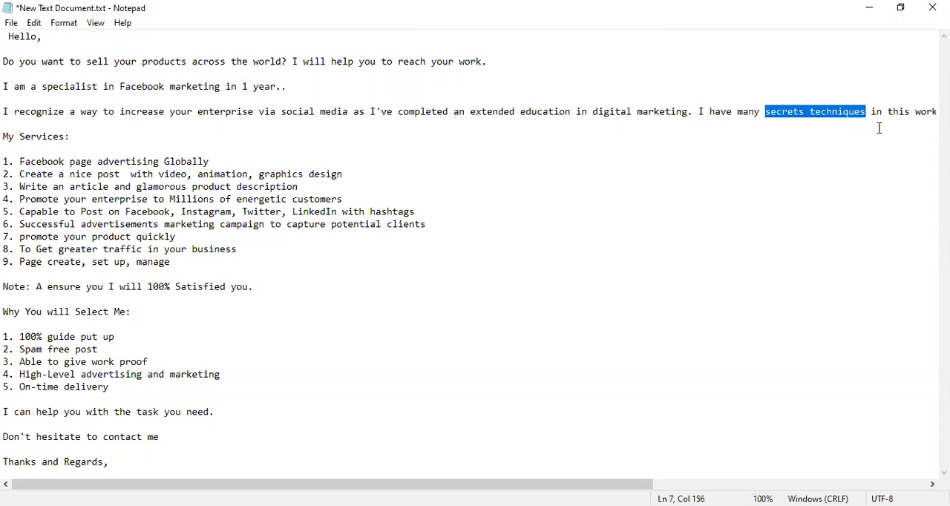
pyautogui.press('BackSpace')
pyautogui.write('ide')
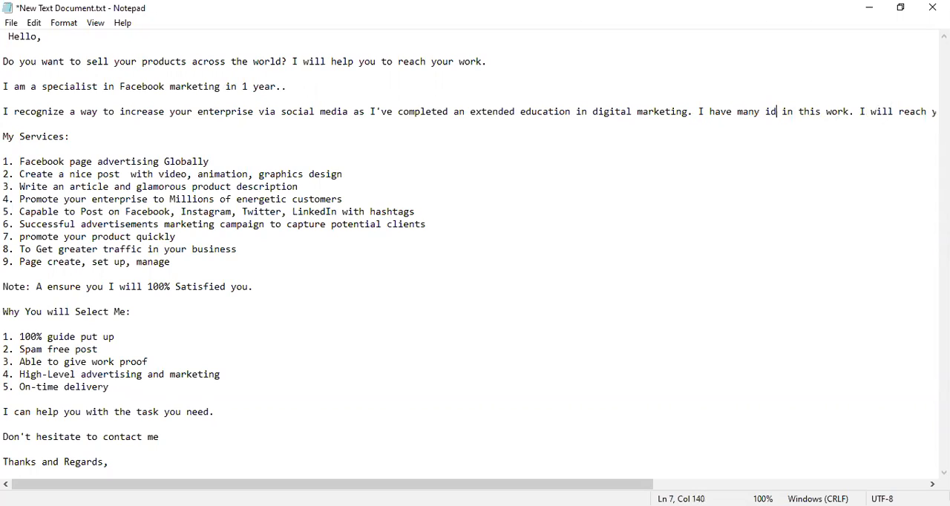
pyautogui.write('as')
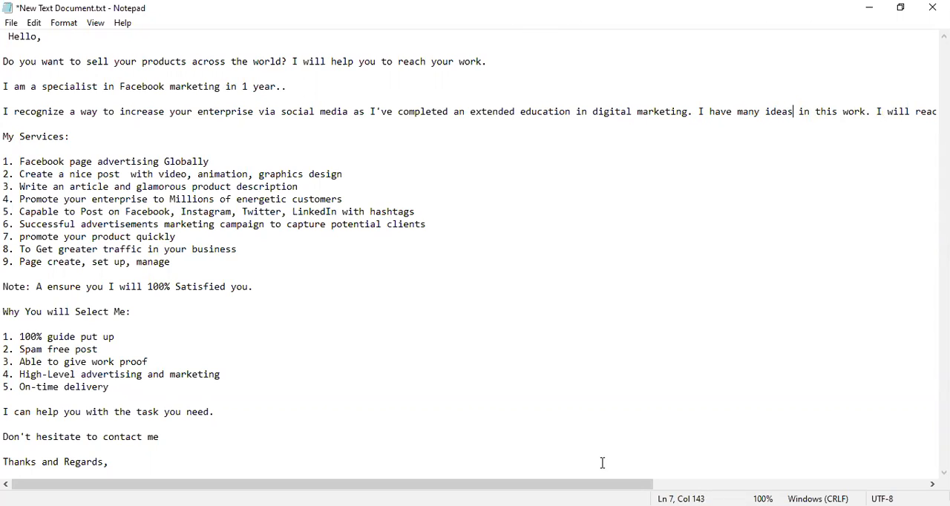
# Delete items 8 and 9 from the My Services list, leaving no empty line in their place.
pyautogui.moveTo(333, 484); pyautogui.dragTo(45, 170)
pyautogui.moveTo(3, 250); pyautogui.dragTo(248, 261)
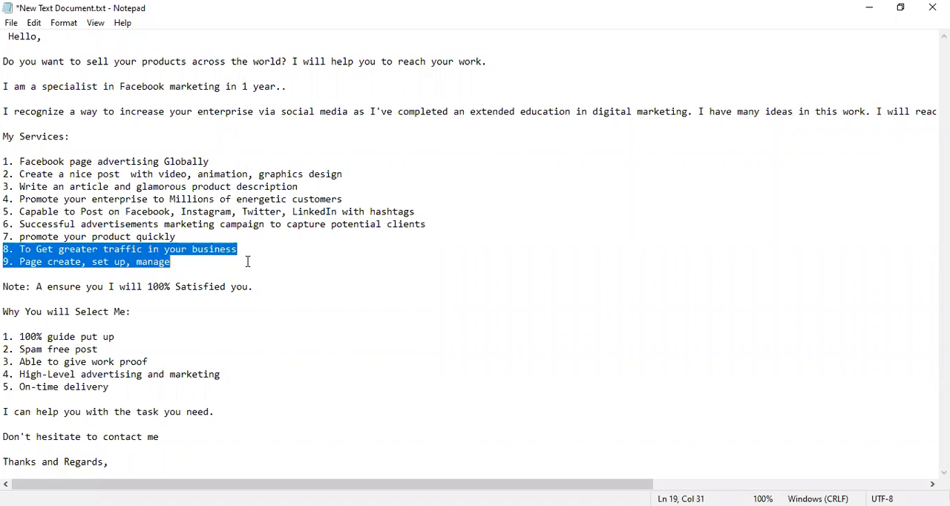
pyautogui.press('BackSpace')
pyautogui.press('BackSpace')
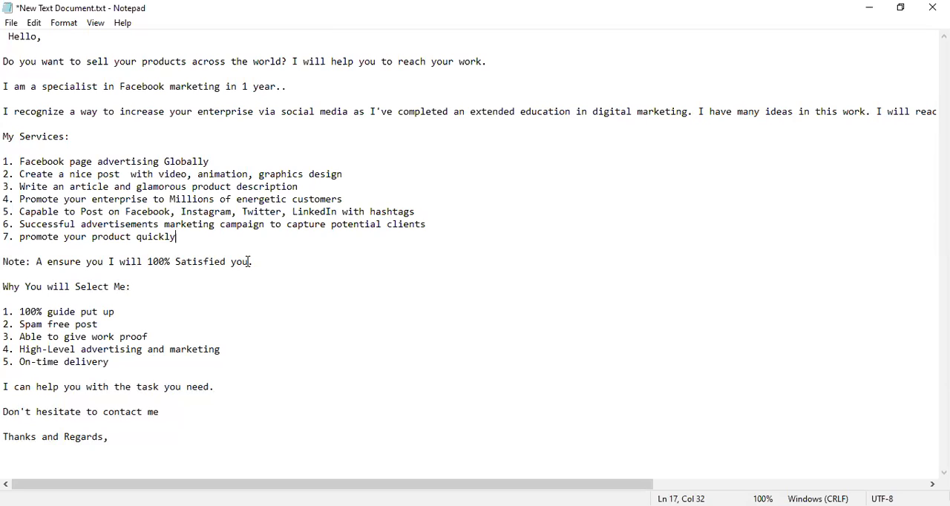
# Delete the line "Don't hesitate to contact me" above the closing regards.
pyautogui.click(135, 313)
pyautogui.hscroll(1, 53, 383)
pyautogui.hscroll(-1, 53, 383)
pyautogui.moveTo(162, 411); pyautogui.dragTo(6, 408)
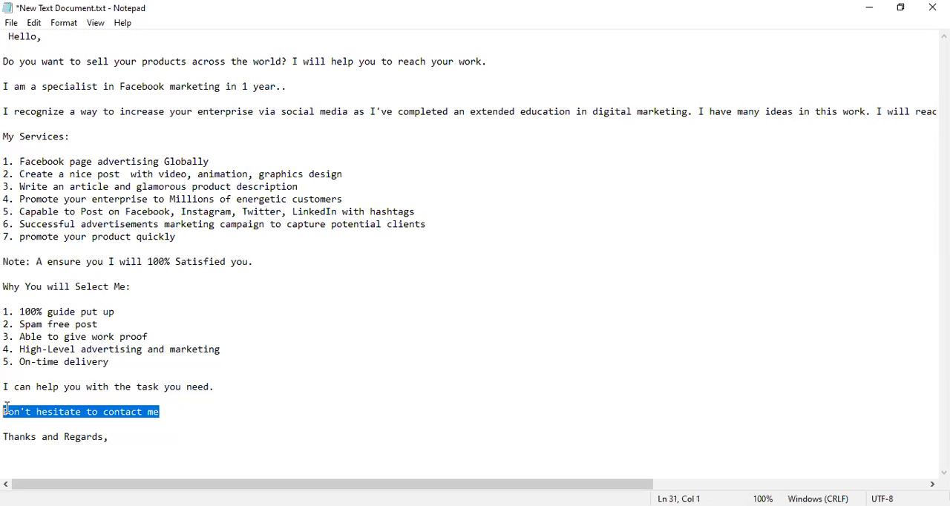
pyautogui.press('BackSpace')
pyautogui.press('BackSpace')
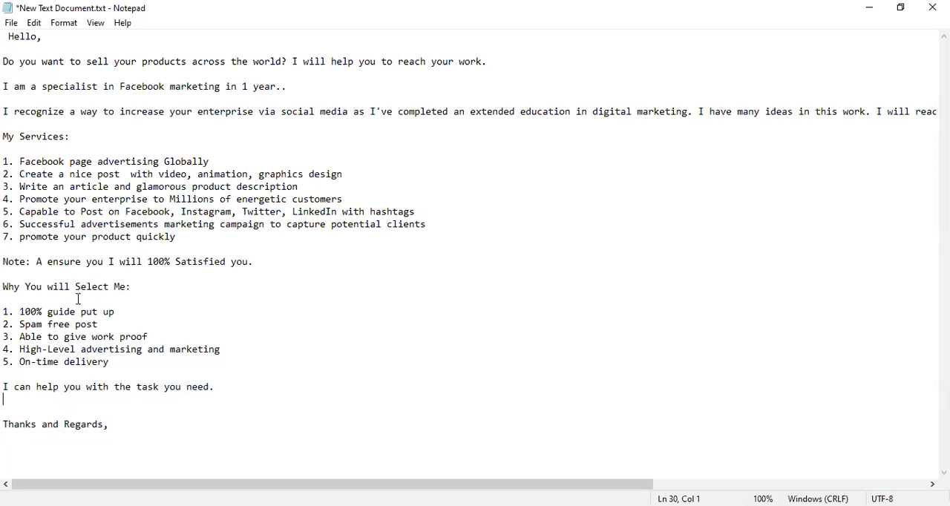
pyautogui.hotkey('ctrl', 'a')
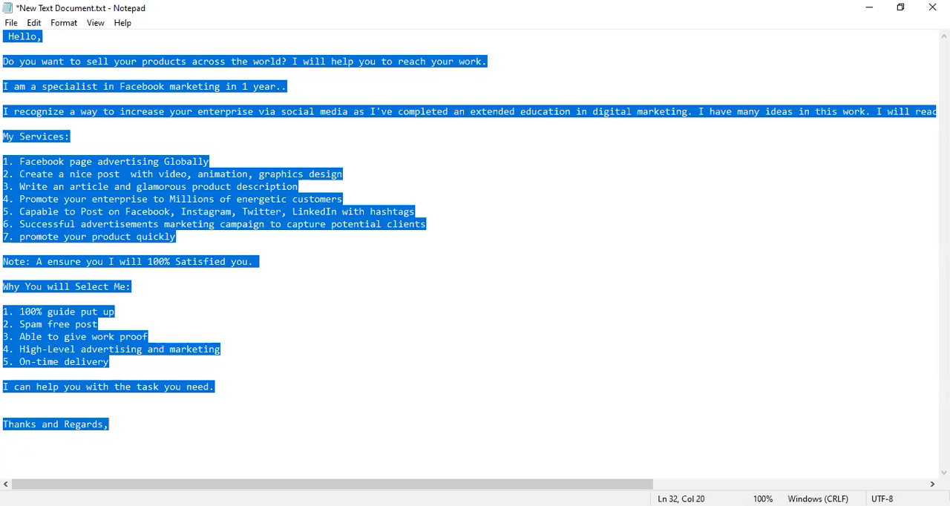
pyautogui.click(678, 411)
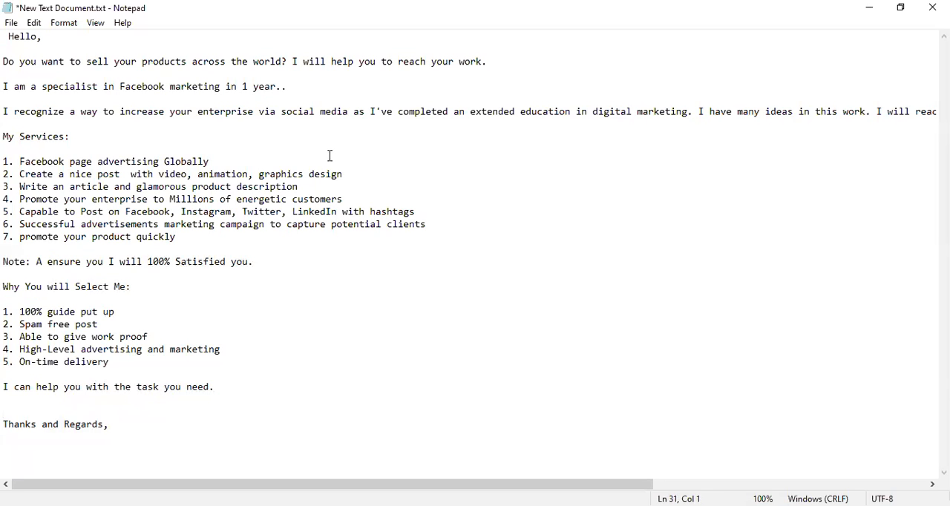
# Switch to Firefox, close the reference gig's tab and return to the seller's own Fiverr profile page.
pyautogui.hotkey('alt', 'Tab')
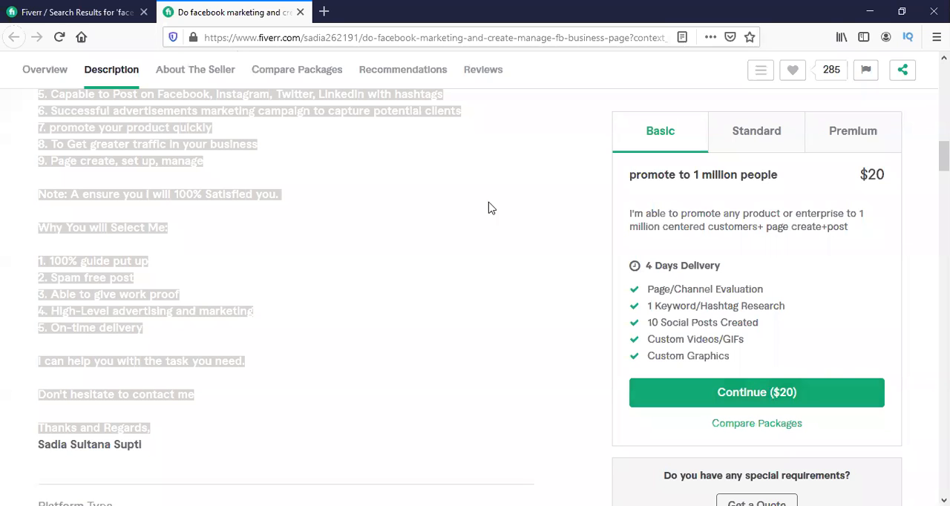
pyautogui.scroll(5, 487, 210)
pyautogui.scroll(8, 486, 210)
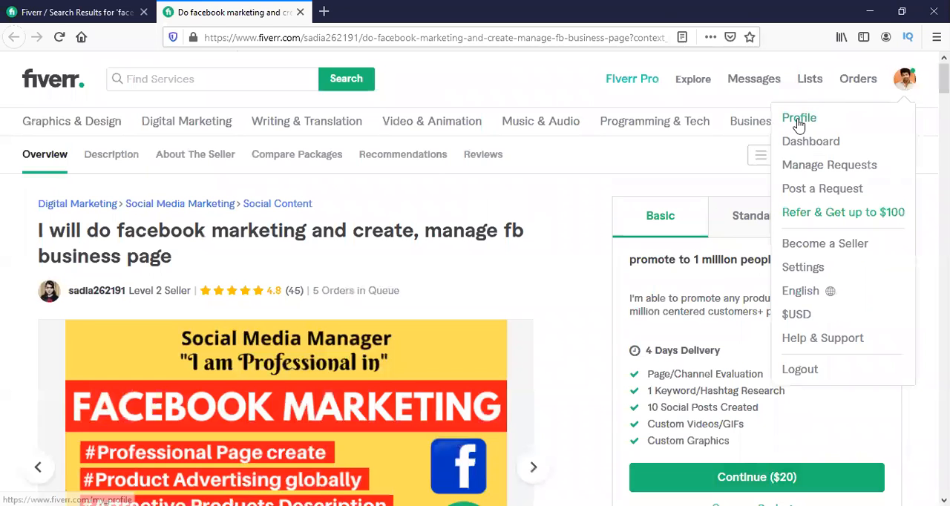
pyautogui.click(82, 9)
pyautogui.click(143, 12)
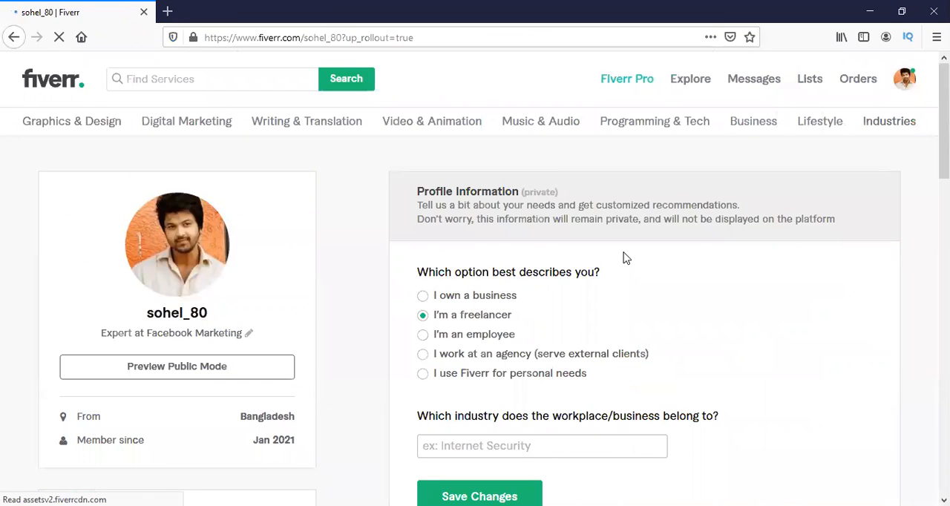
# Start creating a new gig from the notice about active Gigs on the profile page.
pyautogui.scroll(-1, 643, 256)
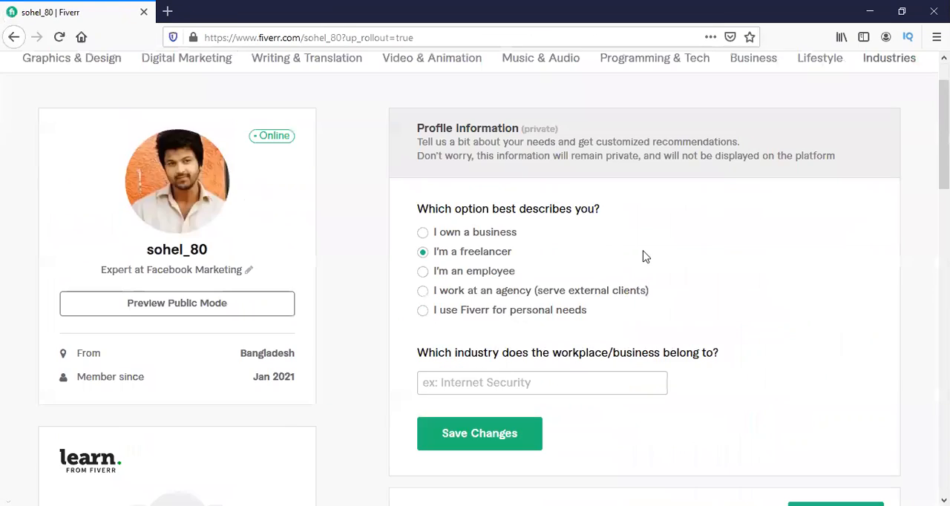
pyautogui.scroll(-3, 643, 260)
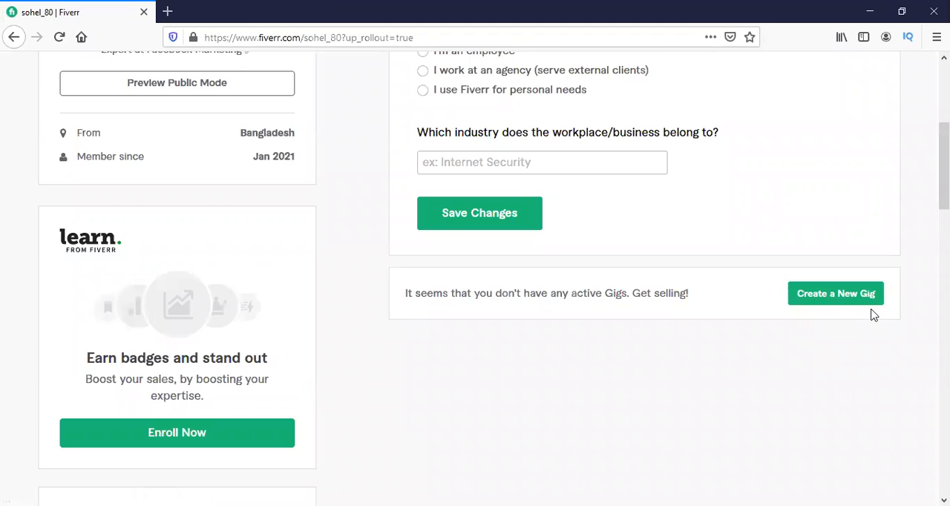
pyautogui.scroll(-2, 874, 315)
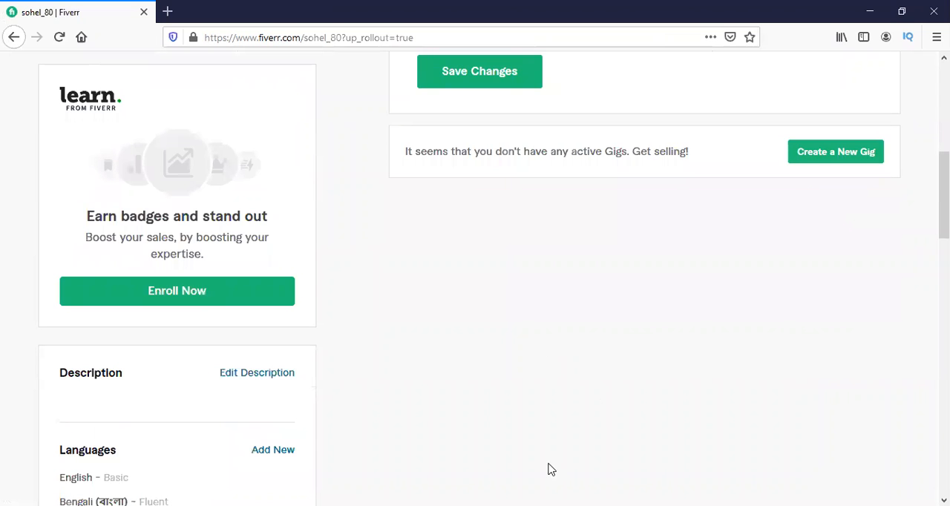
pyautogui.scroll(-15, 547, 468)
pyautogui.scroll(15, 214, 448)
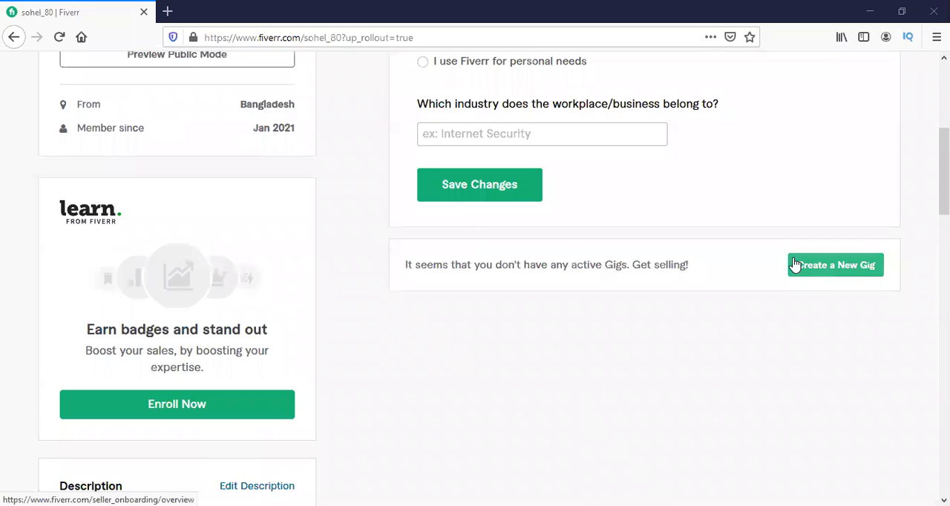
pyautogui.click(794, 265)
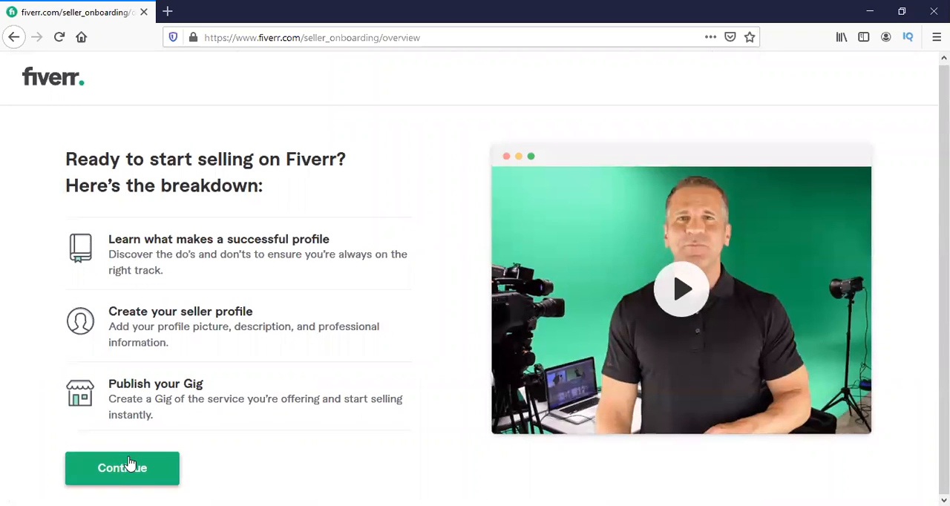
# Continue through the seller onboarding overview and its do and don't pages to the Personal Info form.
pyautogui.click(129, 464)
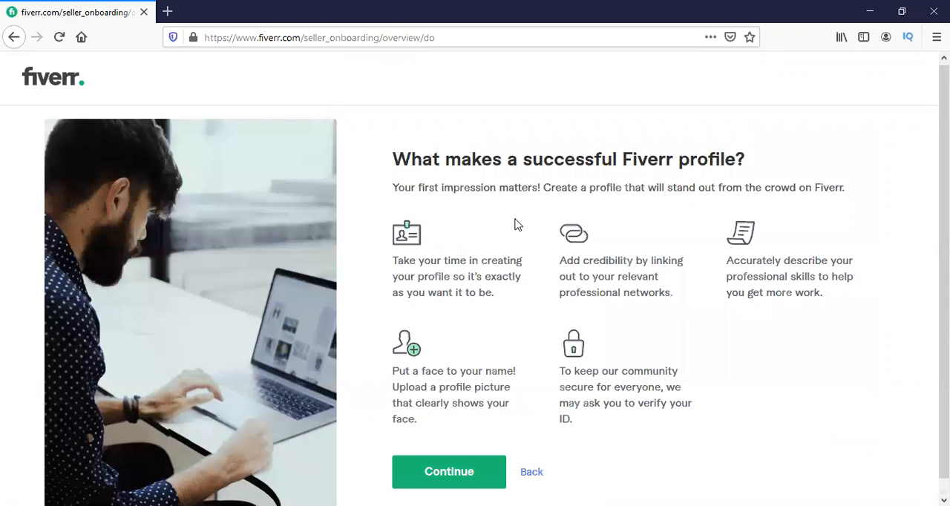
pyautogui.scroll(-1, 515, 224)
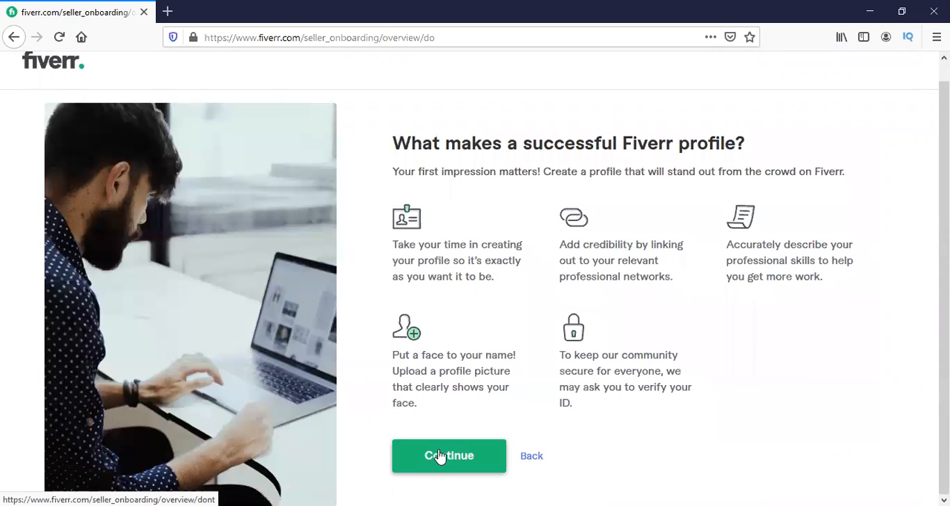
pyautogui.click(445, 452)
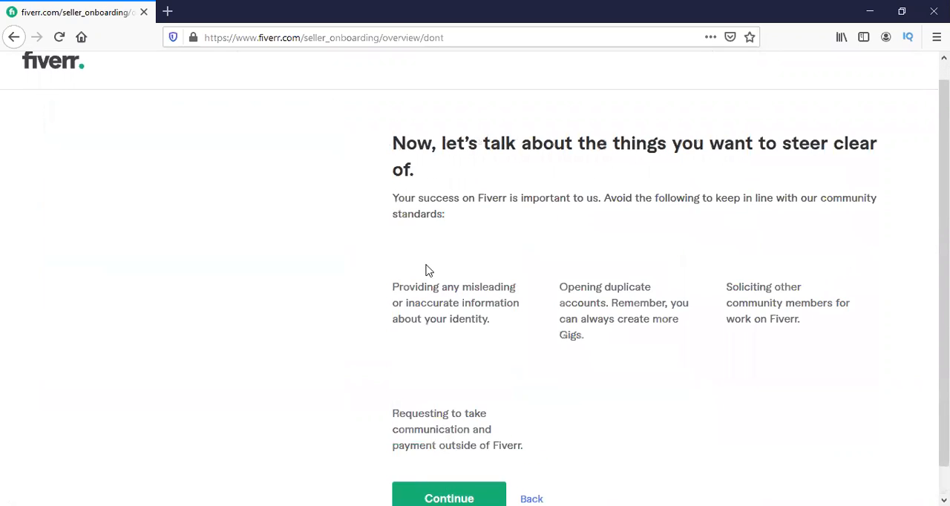
pyautogui.scroll(-1, 427, 271)
pyautogui.click(434, 468)
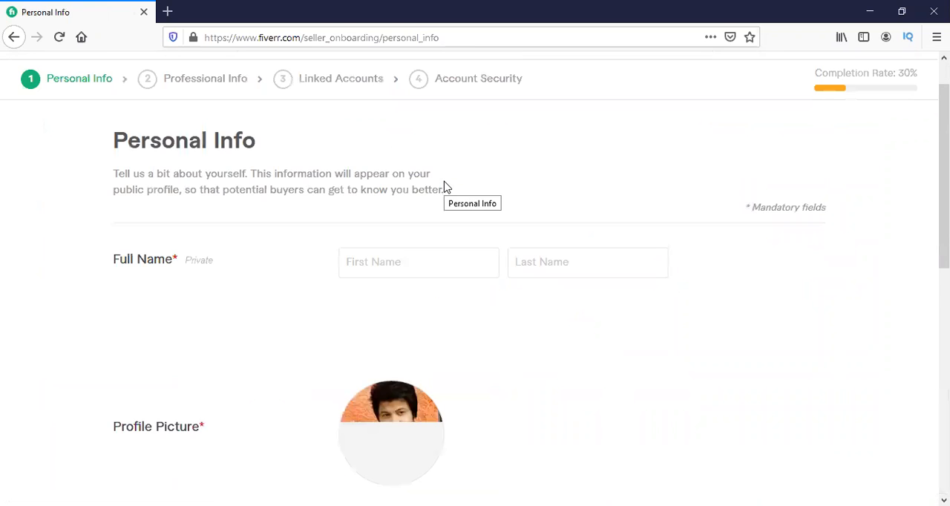
# Enter the seller's first and last name in the Full Name fields of the Personal Info form.
pyautogui.scroll(-2, 445, 187)
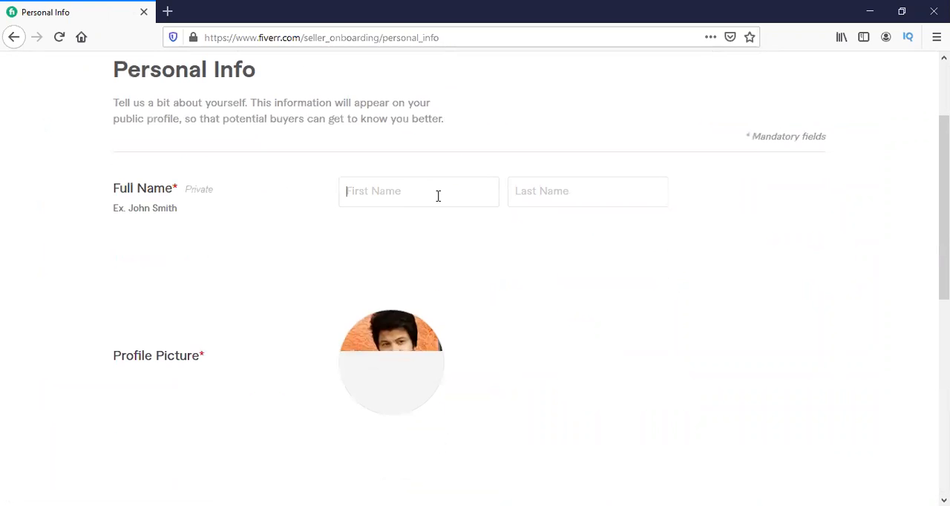
pyautogui.click(438, 196)
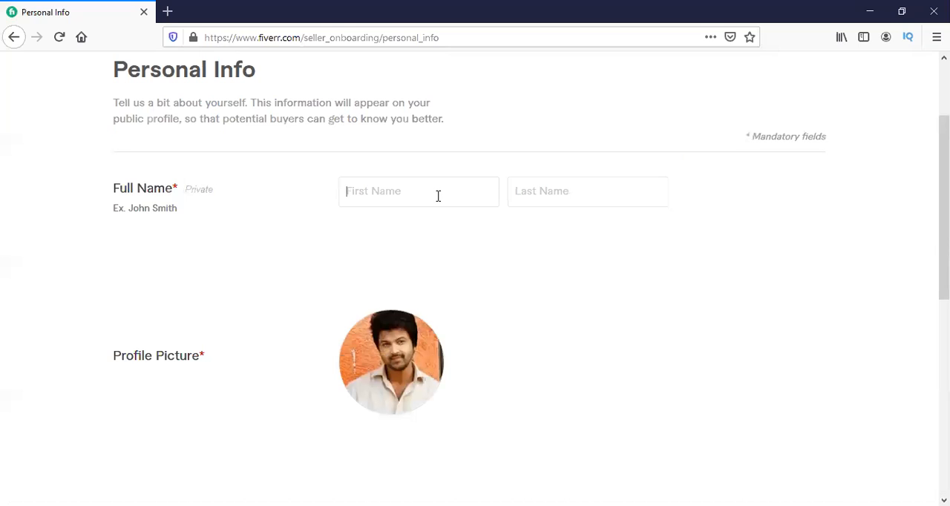
pyautogui.write('s')
pyautogui.press('BackSpace')
pyautogui.write('s')
pyautogui.press('BackSpace')
pyautogui.write('S')
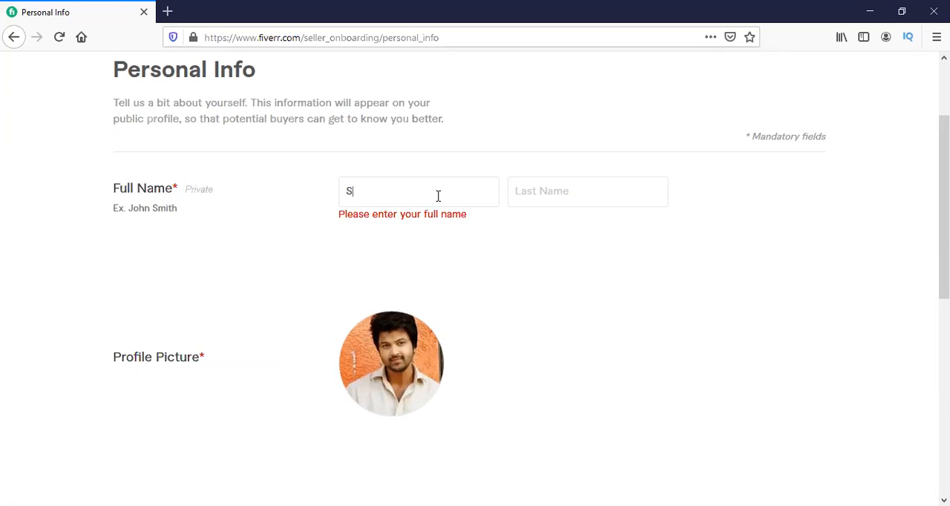
pyautogui.write('ohe')
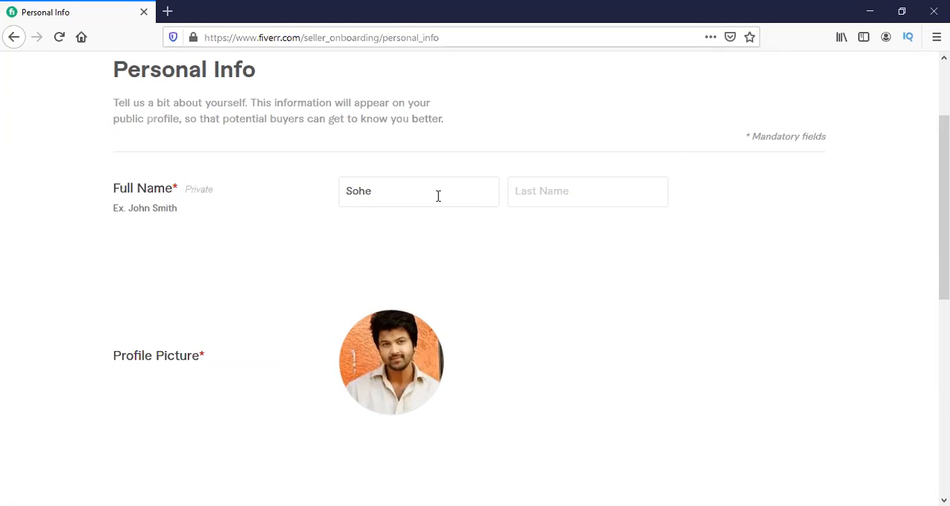
pyautogui.write('l')
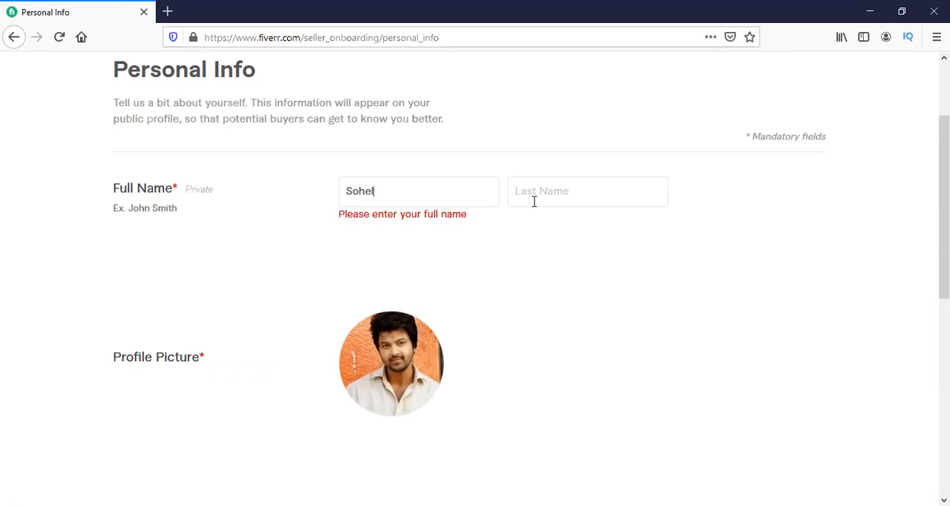
pyautogui.click(568, 191)
pyautogui.write('Hosen')
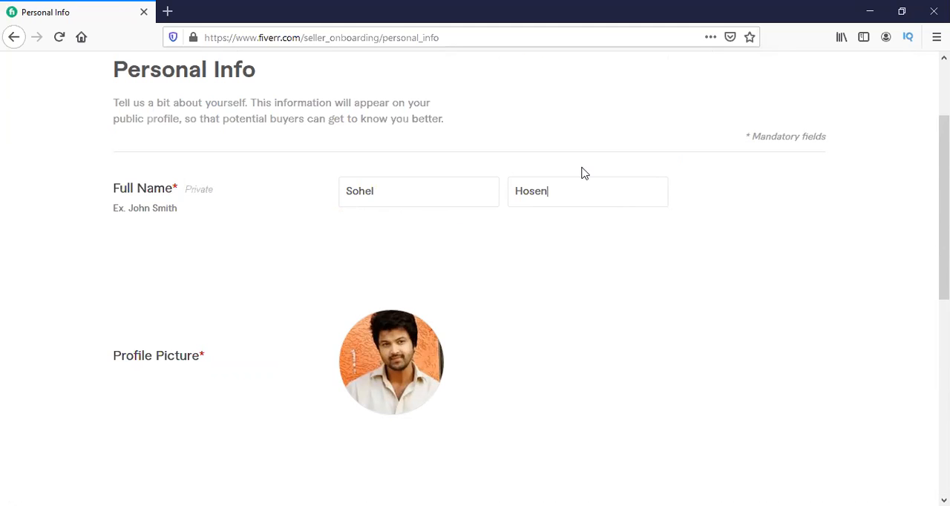
# Submit the Personal Info form with its existing description and languages and continue to Professional Info.
pyautogui.scroll(-5, 582, 170)
pyautogui.scroll(-1, 583, 200)
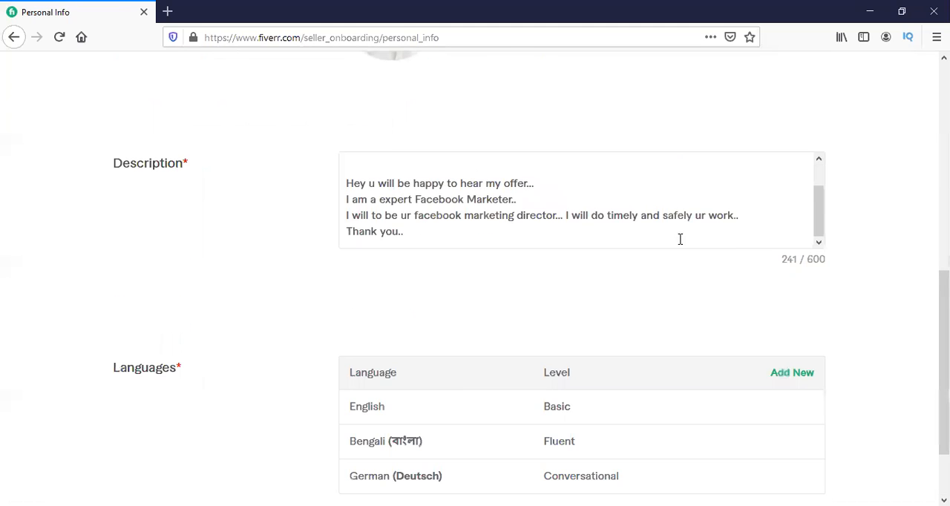
pyautogui.scroll(-2, 681, 240)
pyautogui.click(738, 450)
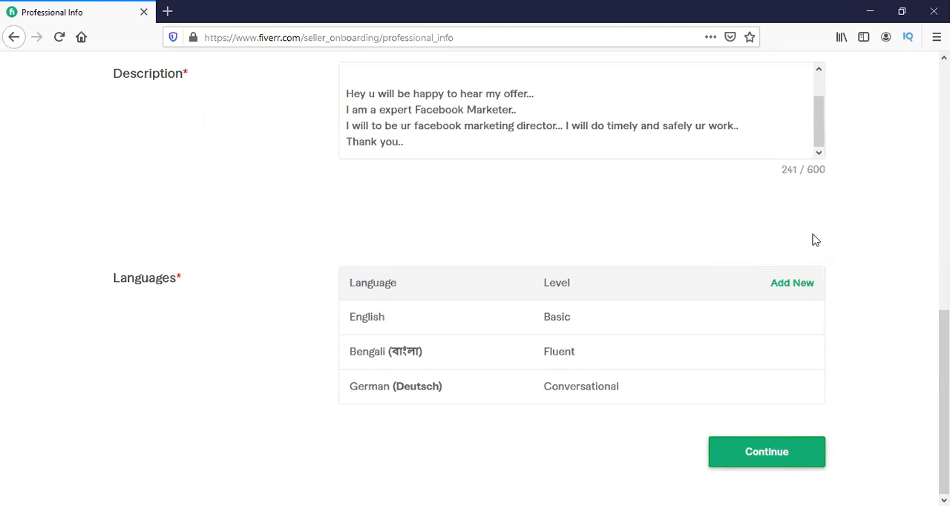
# Set the occupation to Digital Marketing in the Professional Info form.
pyautogui.scroll(-4, 807, 227)
pyautogui.scroll(4, 808, 227)
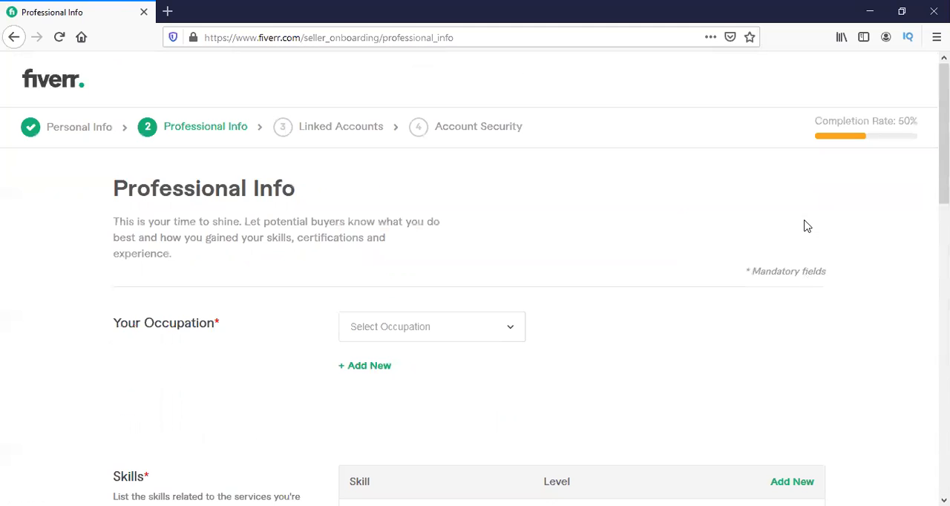
pyautogui.scroll(-1, 323, 275)
pyautogui.scroll(-3, 369, 265)
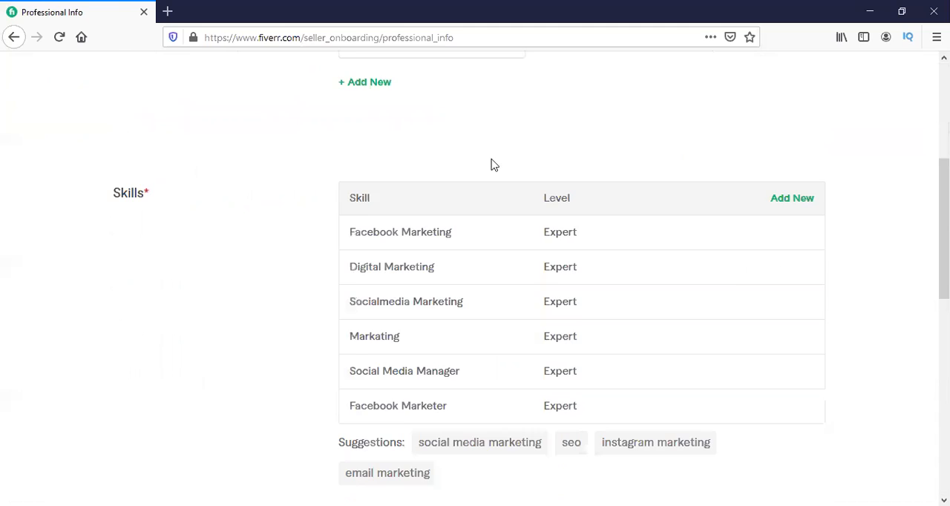
pyautogui.scroll(2, 445, 178)
pyautogui.click(409, 194)
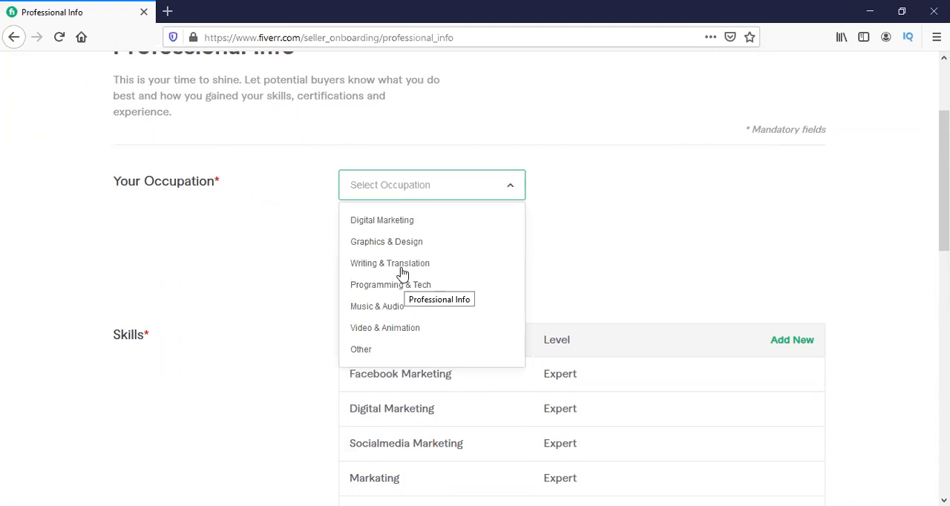
pyautogui.click(396, 223)
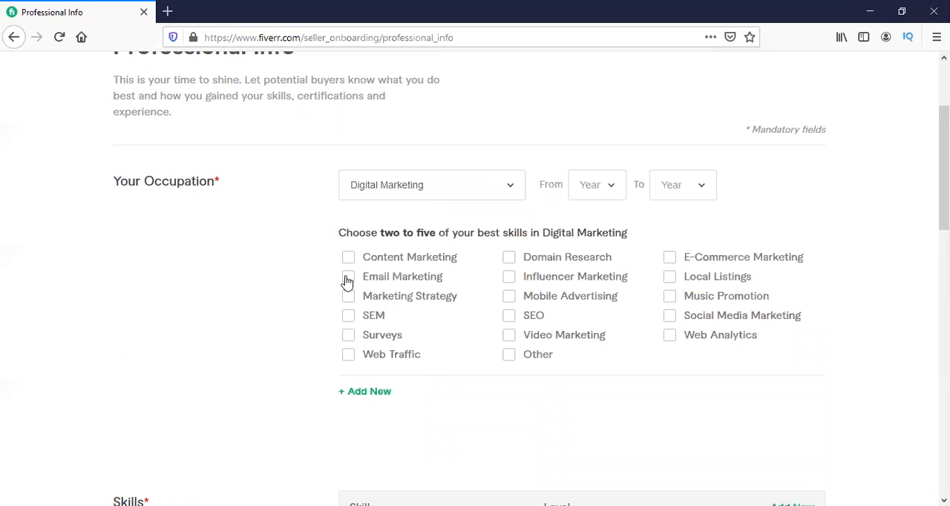
# Choose Social Media Marketing, SEO, Marketing Strategy, Email Marketing and E-Commerce Marketing as Digital Marketing skills and try to continue.
pyautogui.click(670, 317)
pyautogui.click(518, 317)
pyautogui.click(407, 280)
pyautogui.click(685, 261)
pyautogui.scroll(-7, 616, 259)
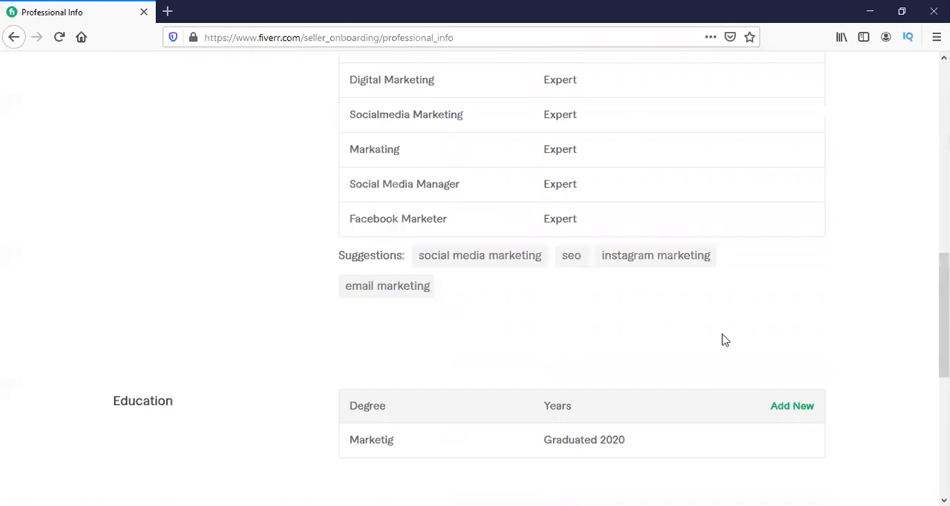
pyautogui.scroll(-5, 798, 395)
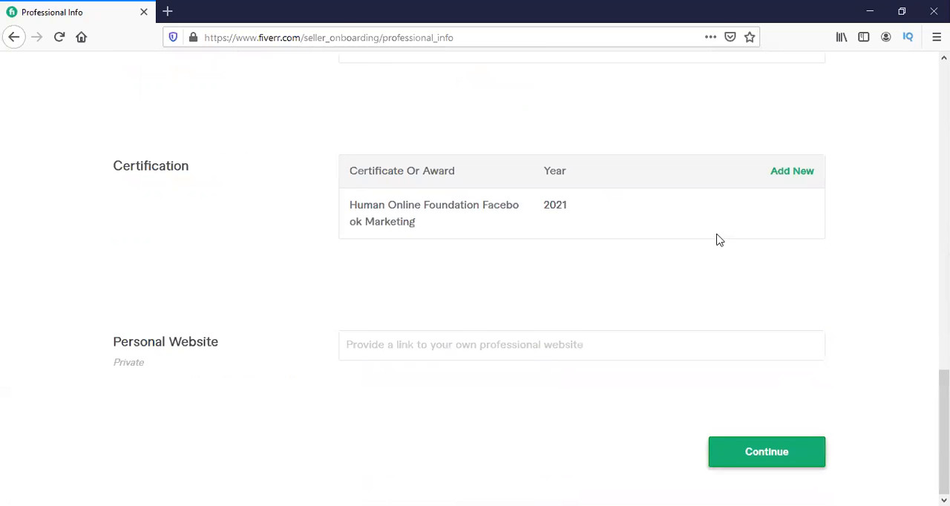
pyautogui.scroll(10, 717, 239)
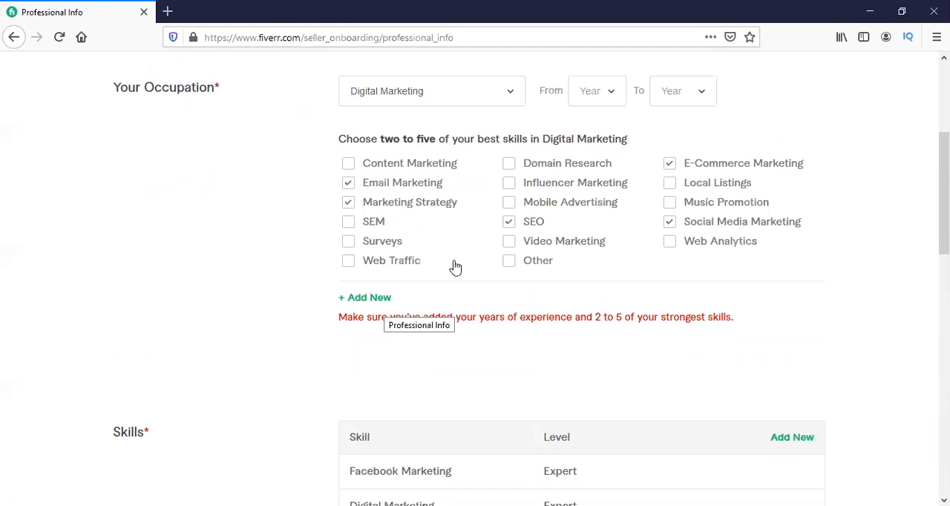
pyautogui.scroll(1, 416, 345)
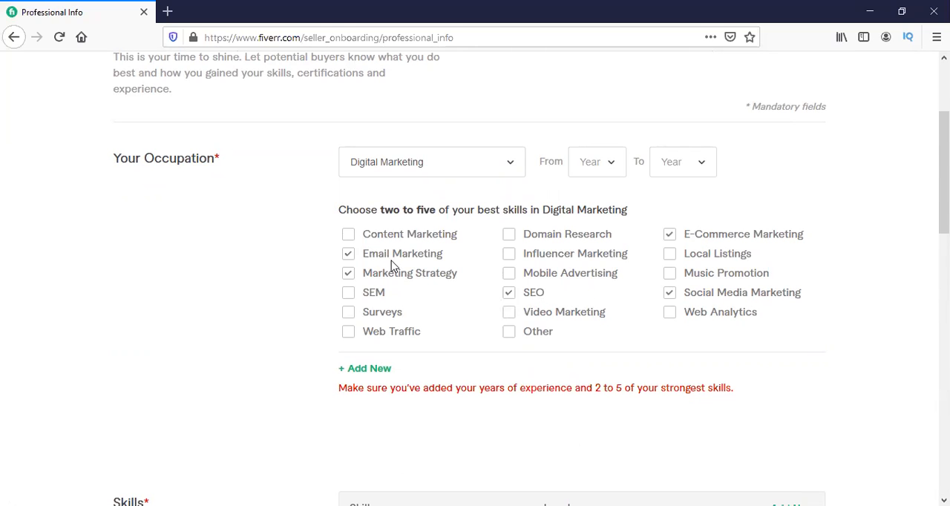
pyautogui.click(382, 369)
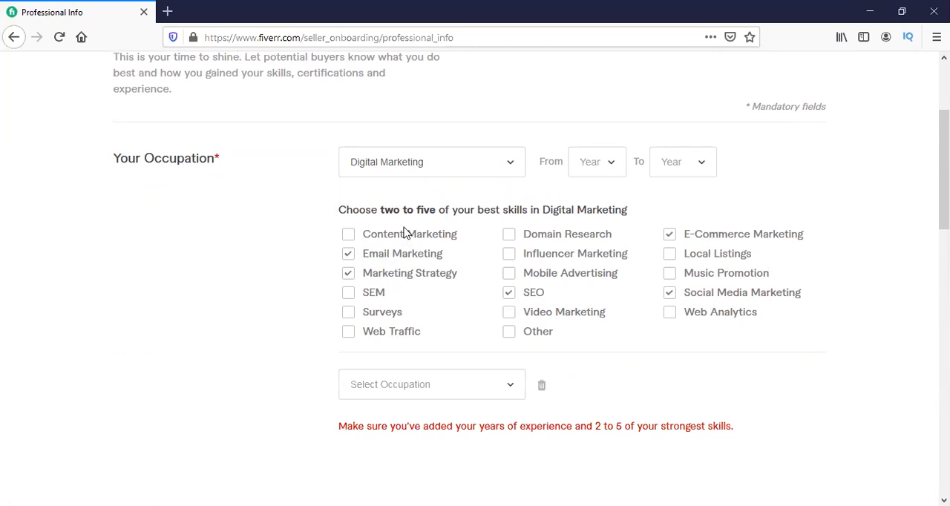
pyautogui.scroll(-1, 434, 311)
pyautogui.click(440, 309)
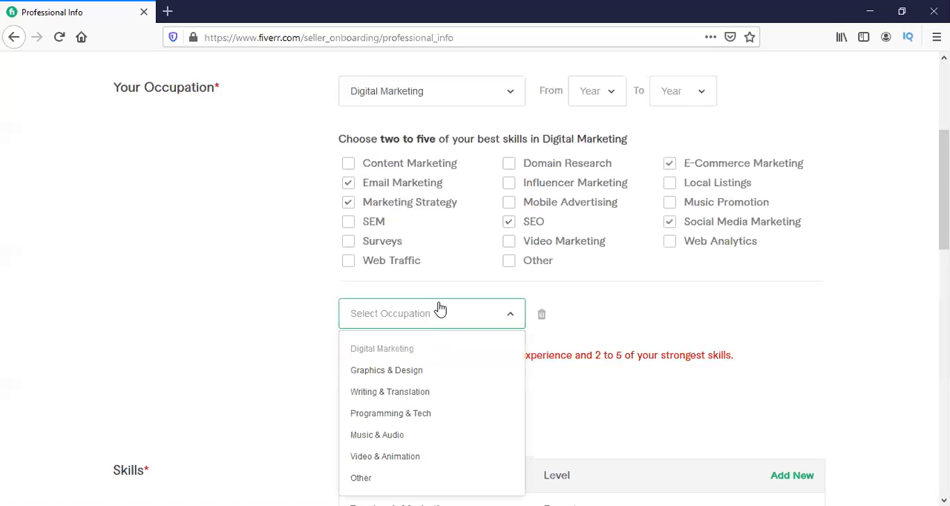
pyautogui.click(541, 314)
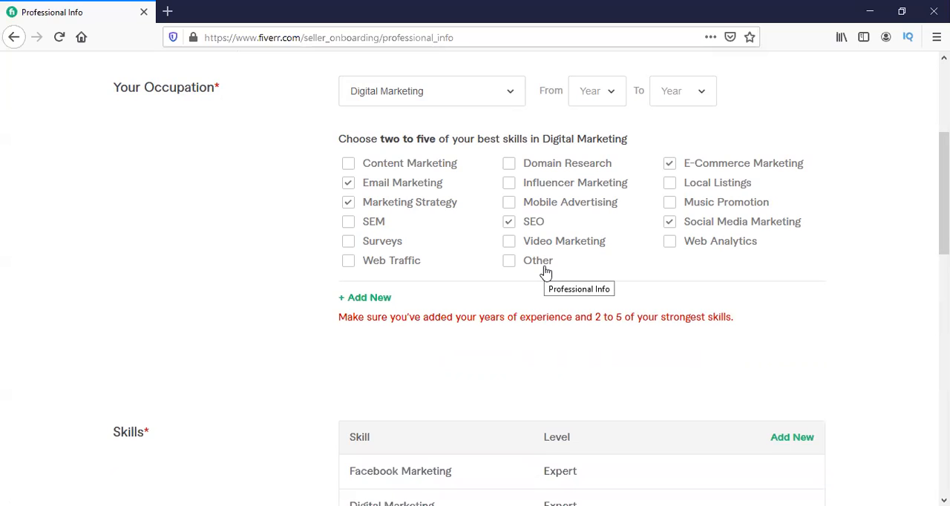
# Reduce the Digital Marketing skills to Email Marketing and Social Media Marketing.
pyautogui.scroll(2, 545, 272)
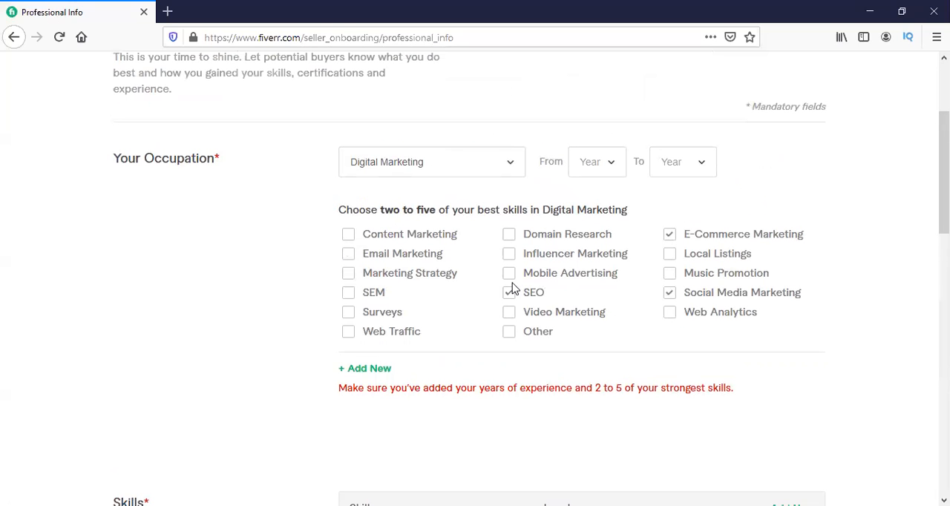
pyautogui.click(710, 236)
pyautogui.click(520, 296)
pyautogui.scroll(-12, 630, 383)
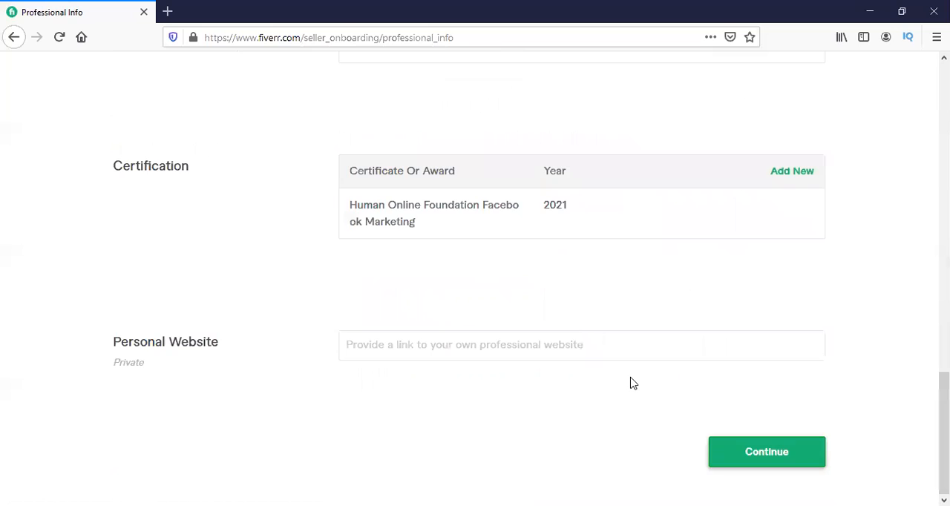
pyautogui.scroll(10, 630, 384)
# Add Writing & Translation as a second occupation with the skills Sales Copy, Technical Writing, Website Content and Other.
pyautogui.click(353, 307)
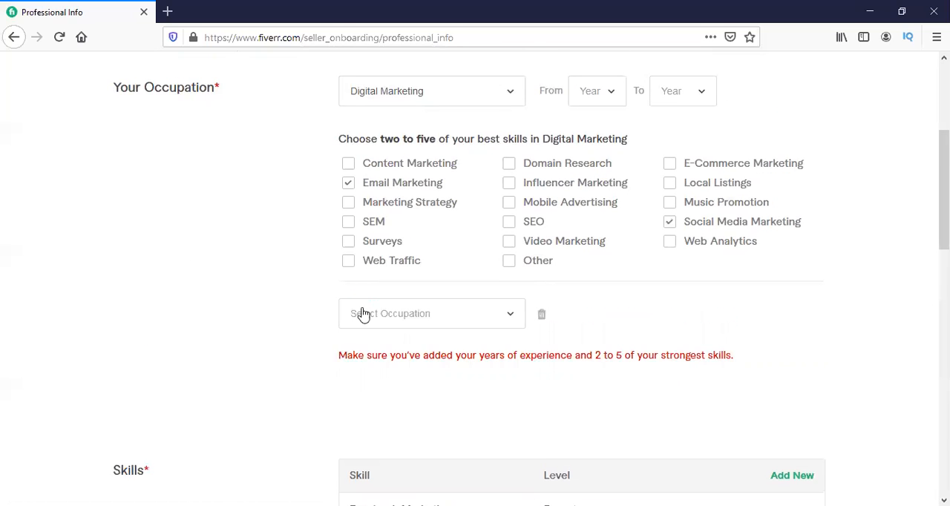
pyautogui.click(368, 317)
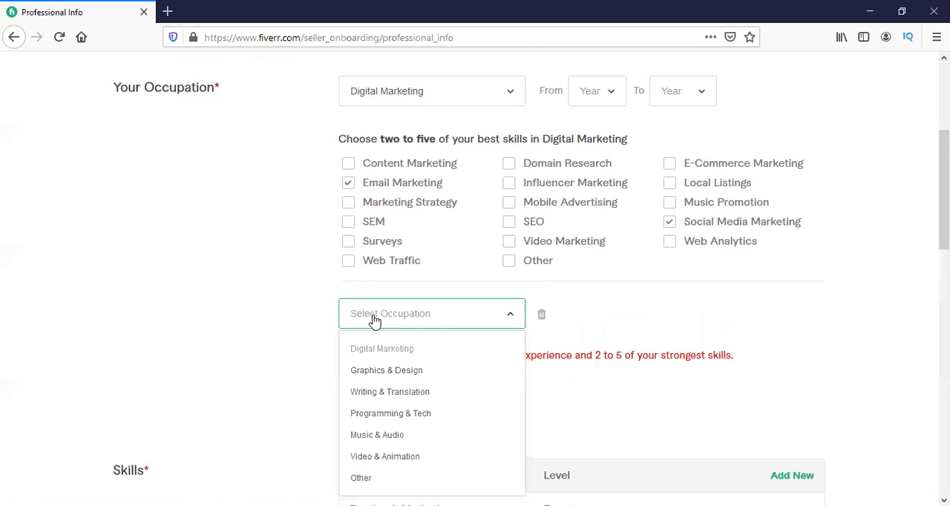
pyautogui.click(390, 392)
pyautogui.scroll(-2, 397, 360)
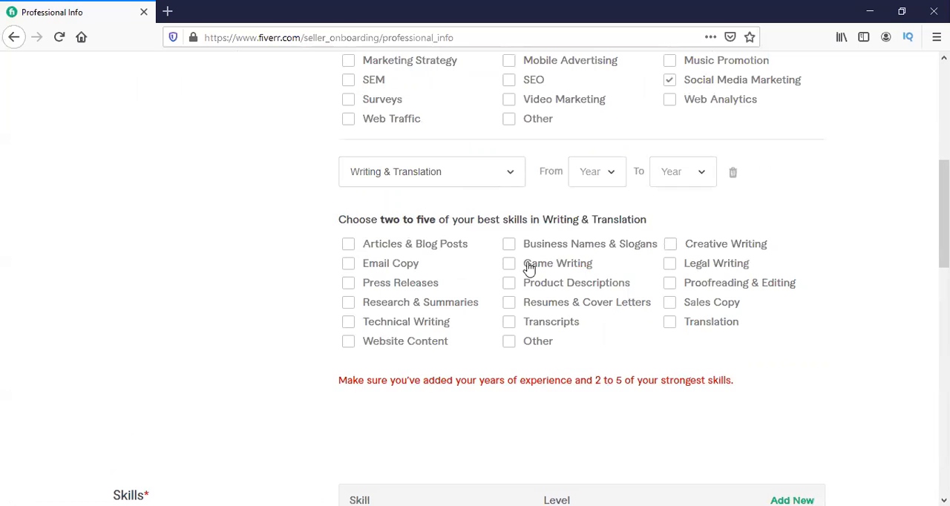
pyautogui.click(671, 303)
pyautogui.click(511, 344)
pyautogui.click(377, 324)
pyautogui.click(384, 344)
pyautogui.scroll(-10, 651, 277)
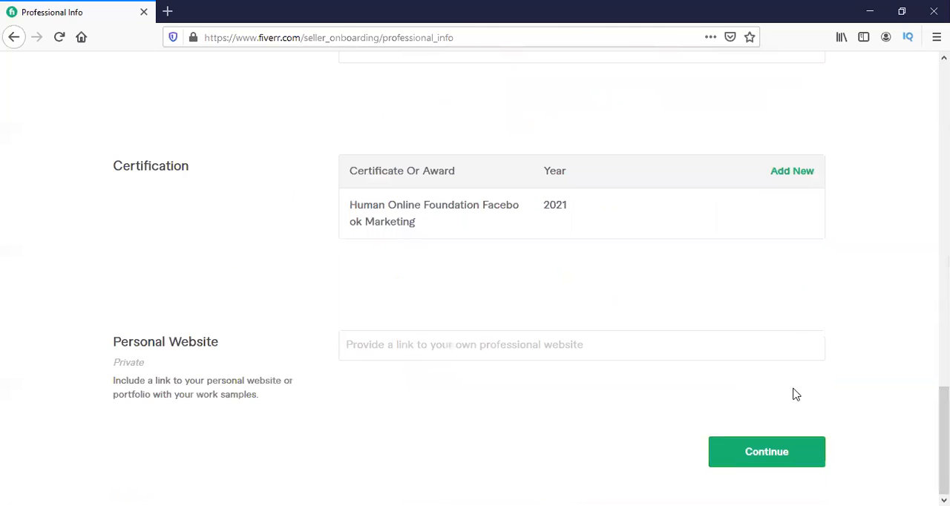
# Add Web Traffic and Surveys to the selected Digital Marketing skills.
pyautogui.scroll(10, 584, 313)
pyautogui.click(371, 263)
pyautogui.click(368, 243)
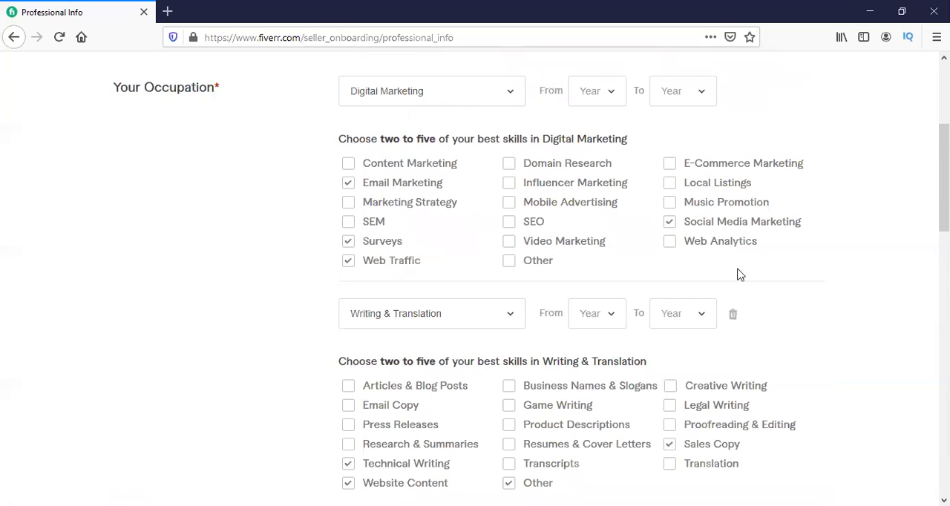
pyautogui.scroll(-10, 738, 273)
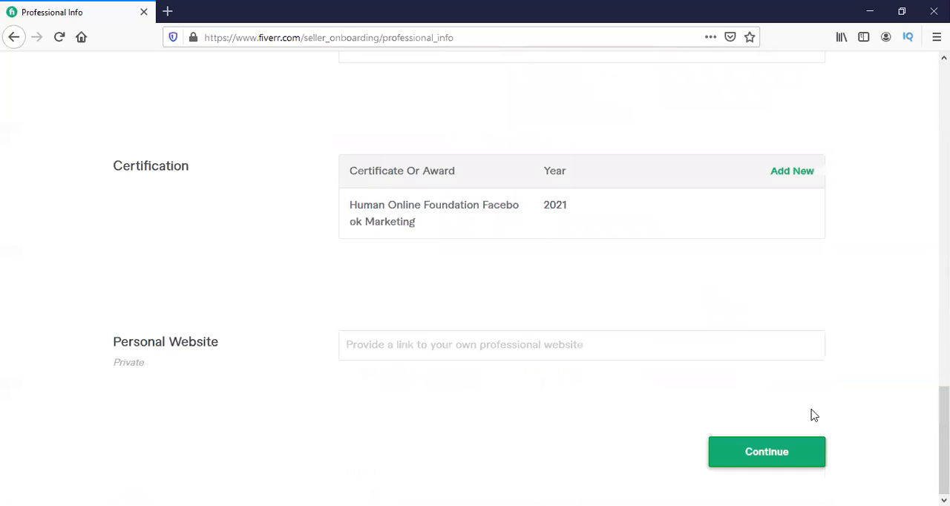
pyautogui.scroll(10, 801, 415)
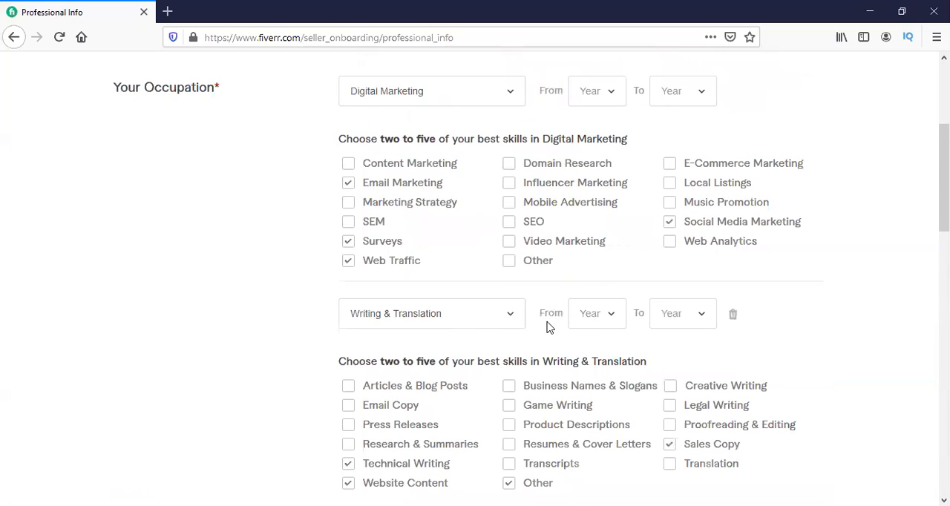
# Set the Digital Marketing experience period from 2020 to 2021.
pyautogui.scroll(1, 550, 318)
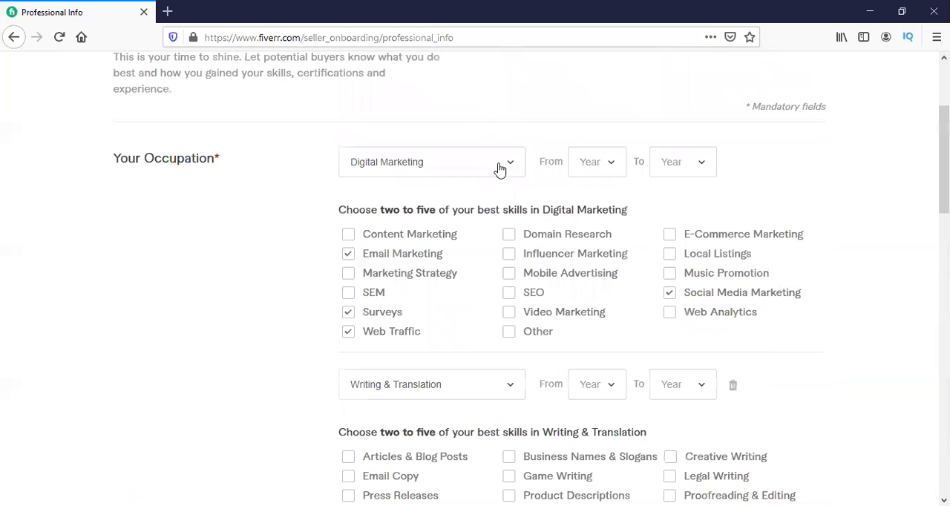
pyautogui.click(602, 162)
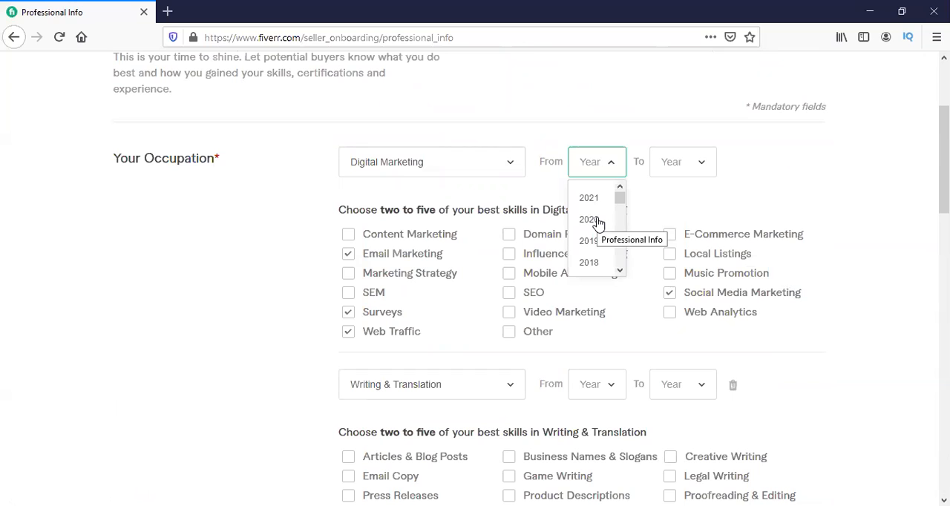
pyautogui.click(588, 219)
pyautogui.click(676, 164)
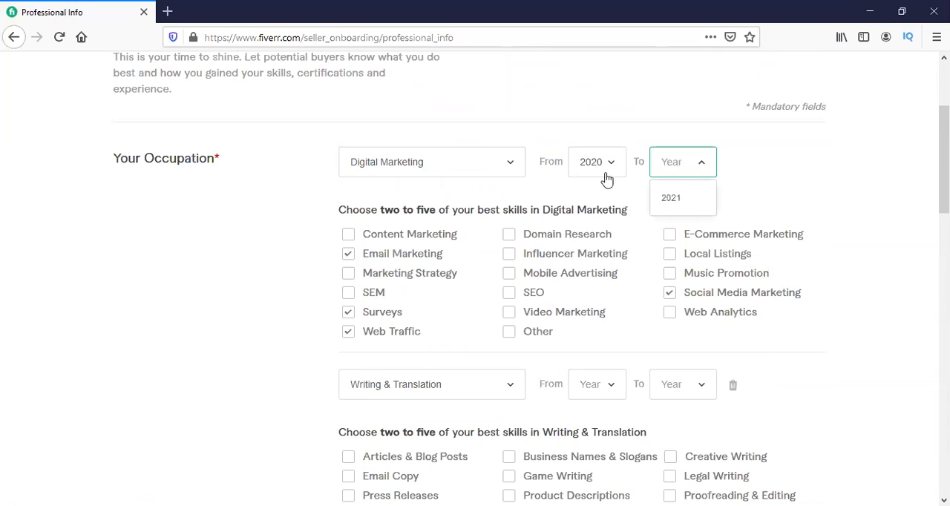
# Remove the Writing & Translation occupation and submit the Professional Info form.
pyautogui.scroll(-3, 605, 199)
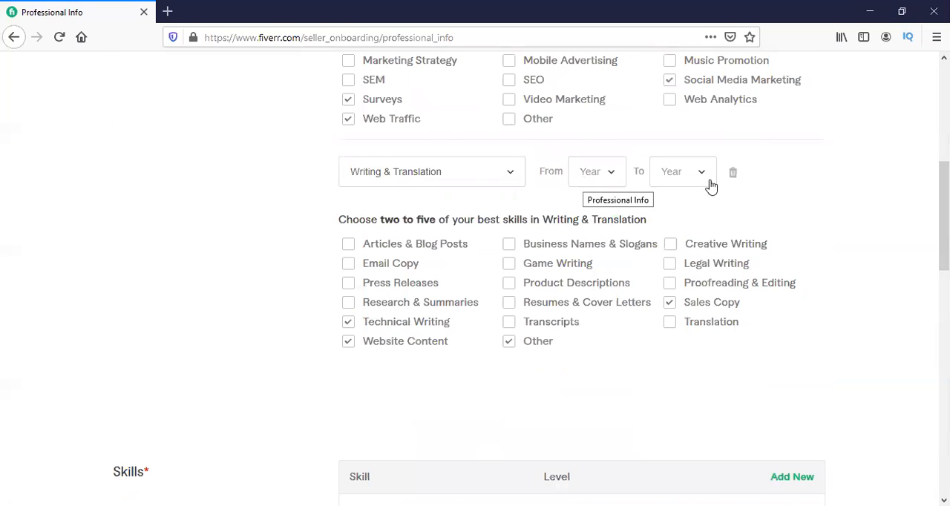
pyautogui.click(736, 178)
pyautogui.scroll(-9, 736, 180)
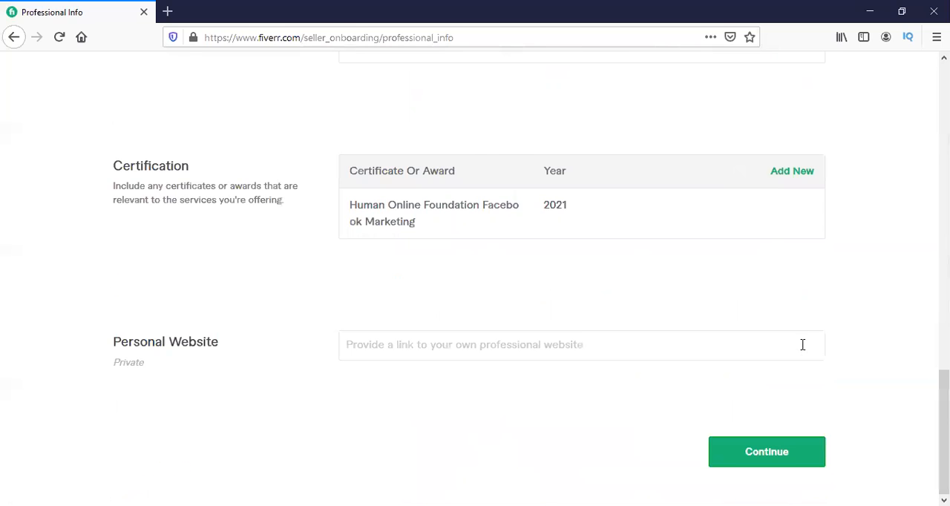
pyautogui.click(766, 452)
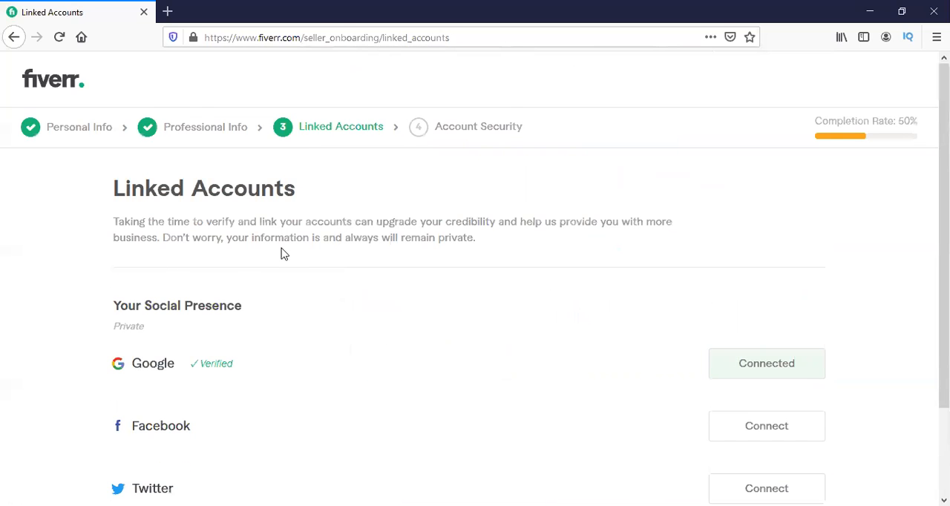
# Continue past Linked Accounts without connecting Facebook or Twitter and dismiss the profile completion notice on Account Security.
pyautogui.scroll(-2, 282, 252)
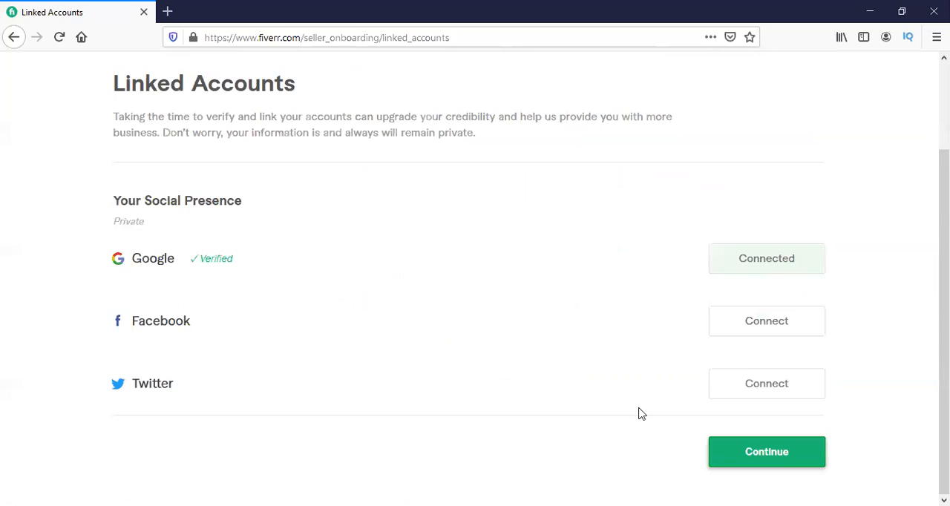
pyautogui.click(802, 448)
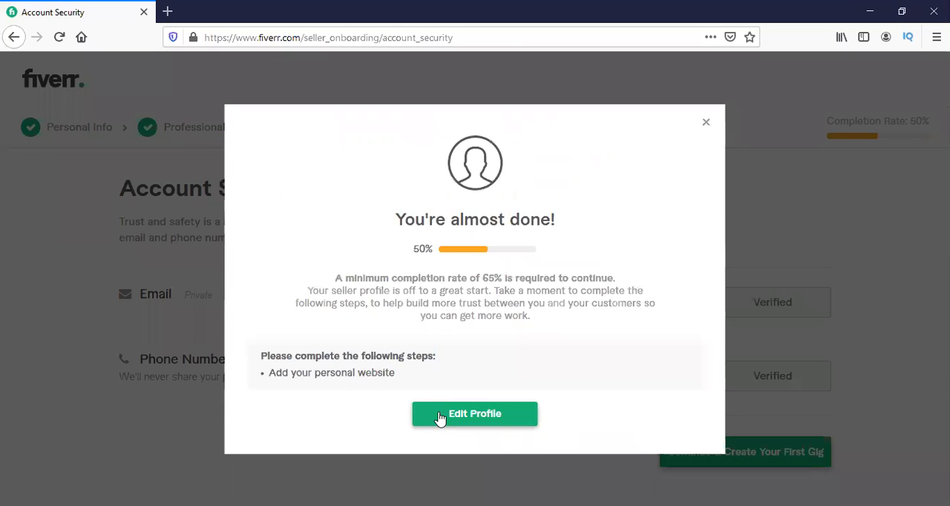
pyautogui.click(704, 122)
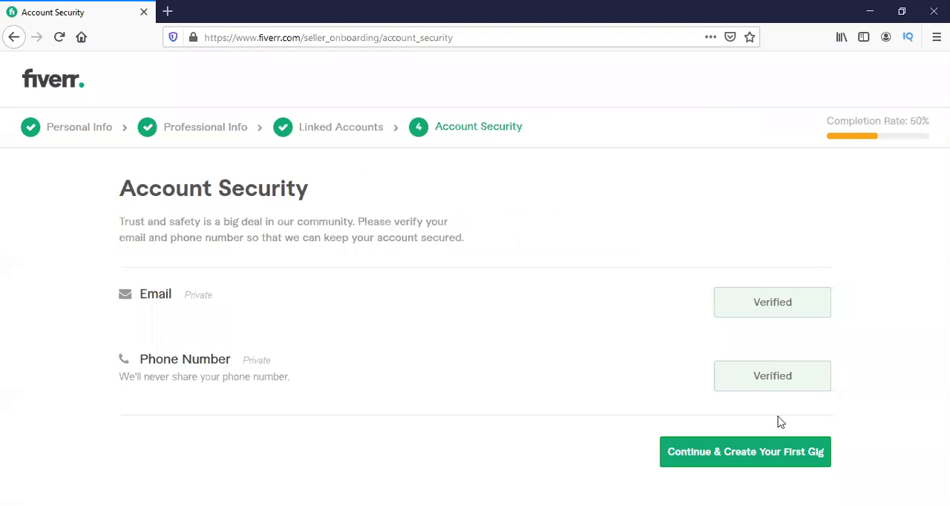
# Try to continue to creating the first gig and review the profile completion requirements in the notice.
pyautogui.click(779, 449)
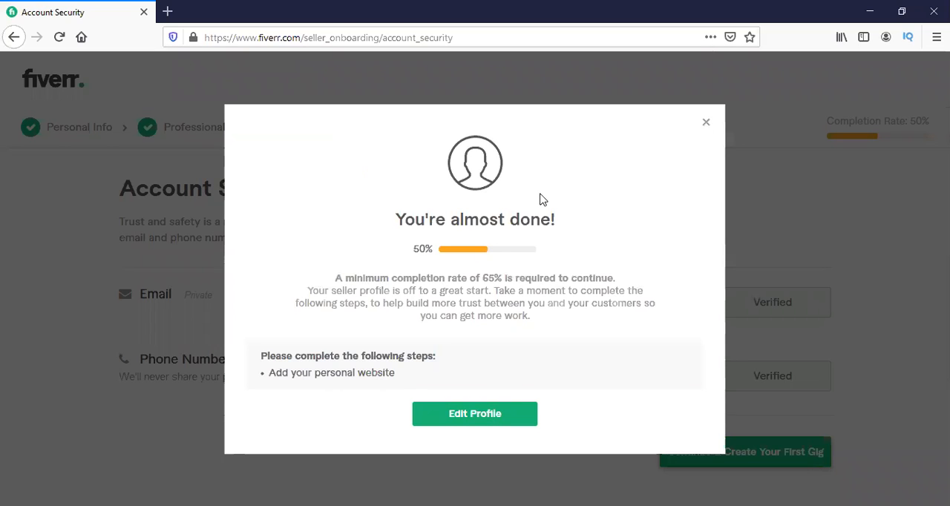
pyautogui.tripleClick(375, 375)
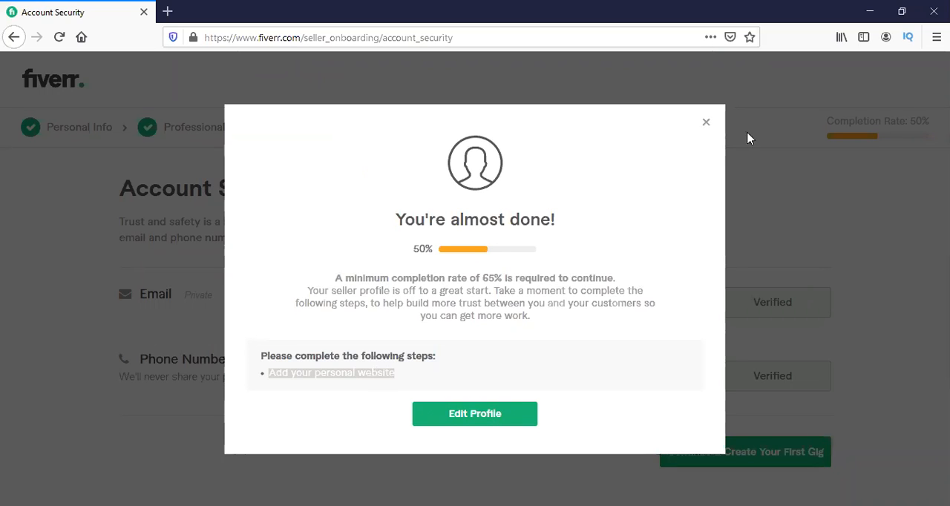
pyautogui.click(707, 124)
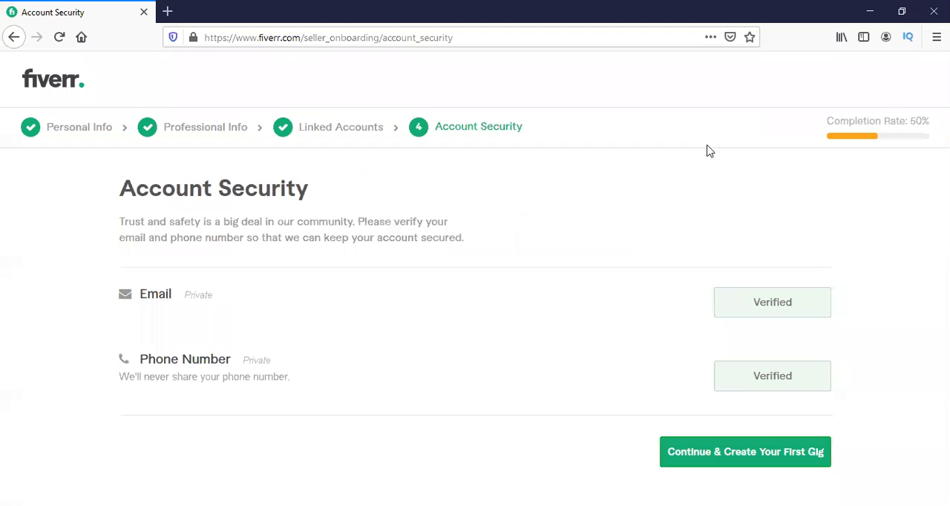
pyautogui.click(762, 444)
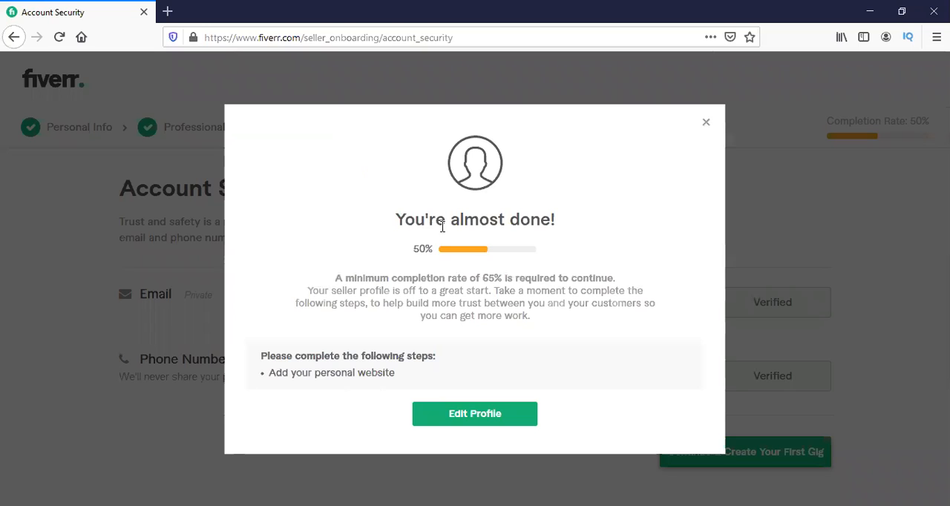
pyautogui.moveTo(429, 250); pyautogui.dragTo(548, 255)
pyautogui.click(551, 252)
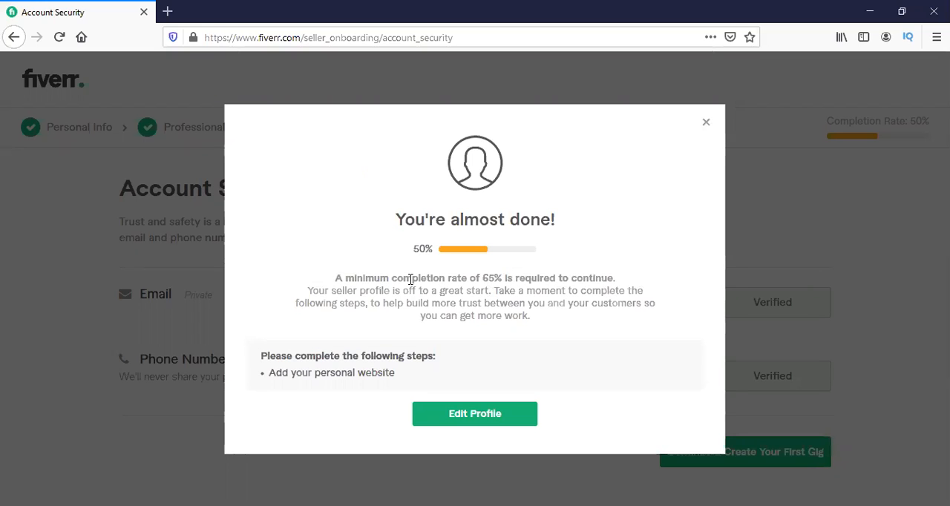
pyautogui.click(705, 123)
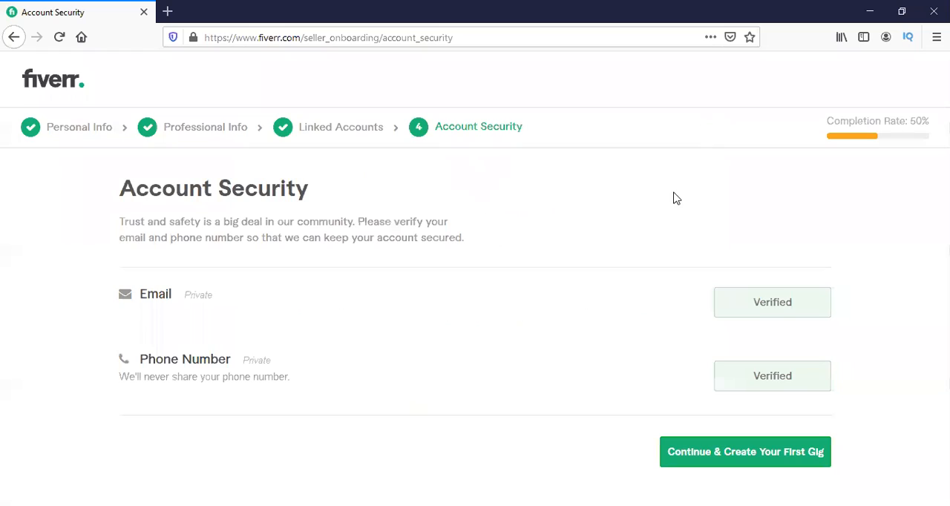
# Reload the Account Security page and finish the seller onboarding to reach the title field of the new gig form.
pyautogui.click(57, 41)
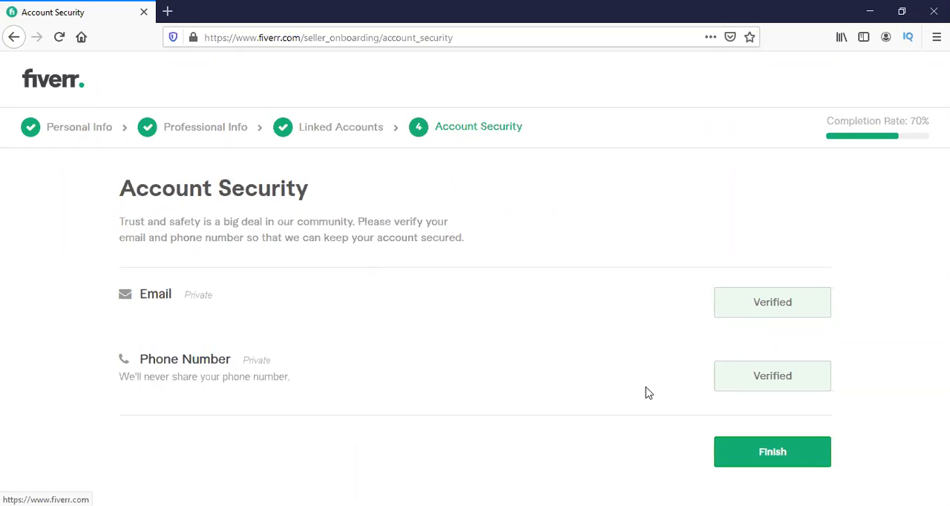
pyautogui.click(771, 452)
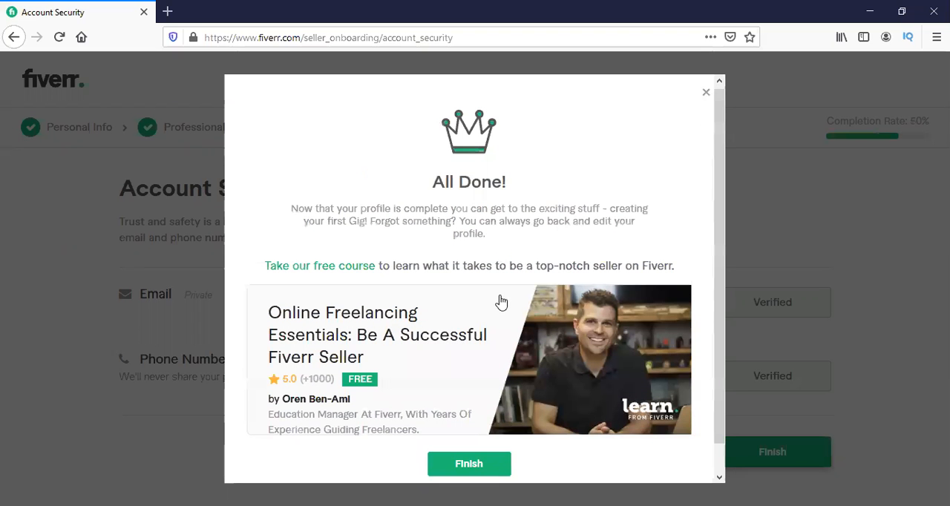
pyautogui.scroll(-1, 497, 312)
pyautogui.click(490, 427)
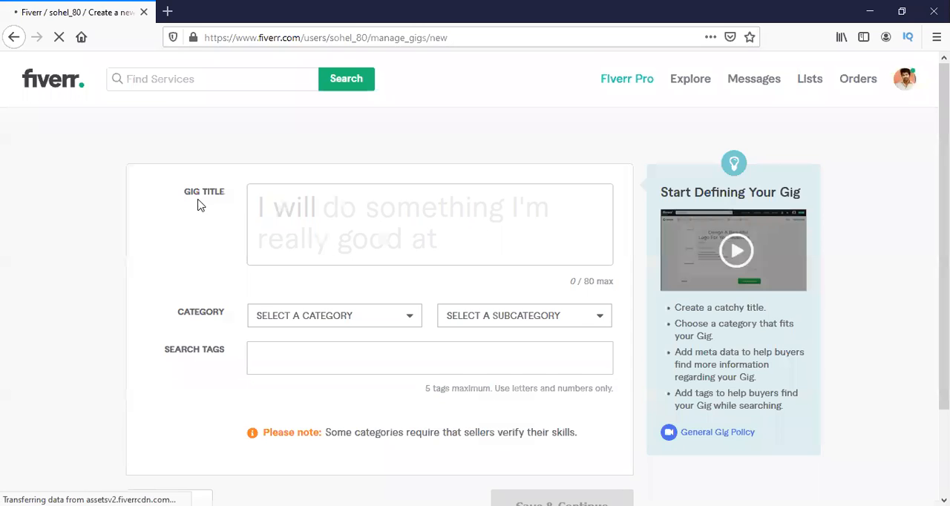
pyautogui.click(312, 245)
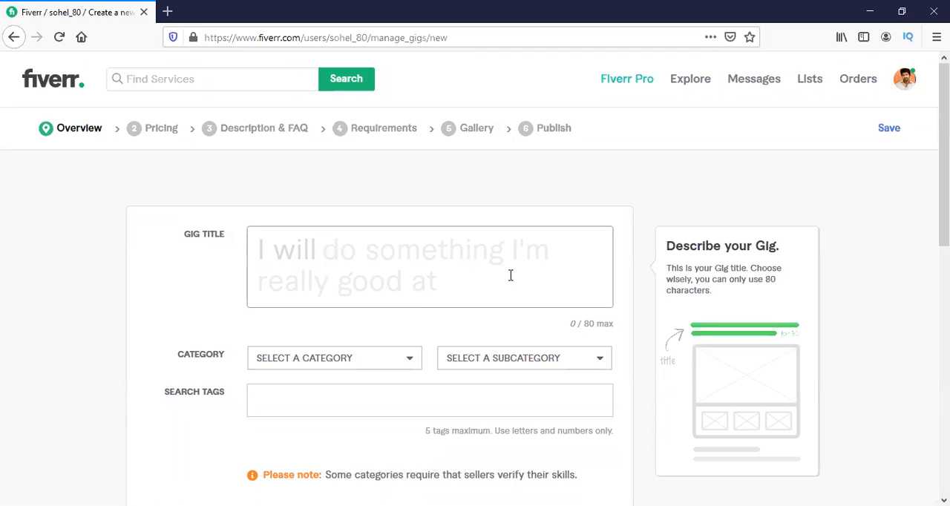
# Enter "be your facebook marketer" as the gig title after "I will".
pyautogui.write('be')
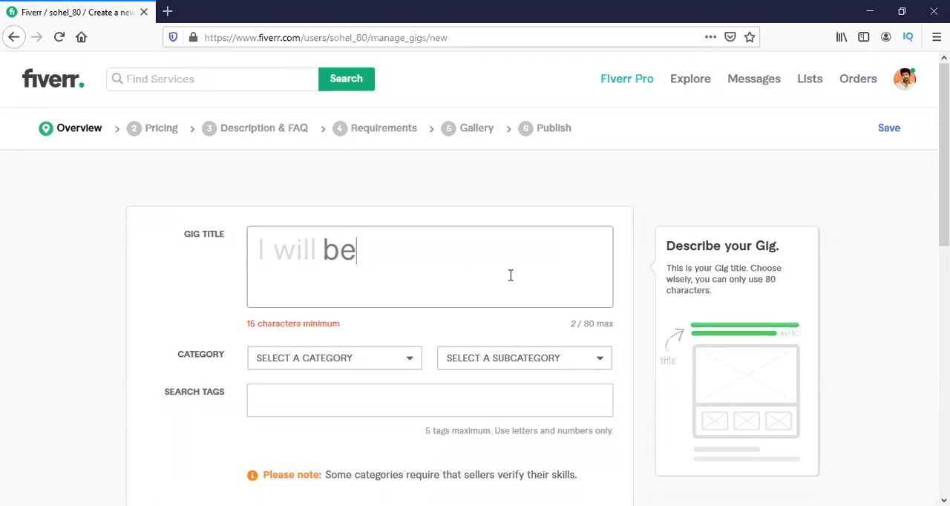
pyautogui.write(' your')
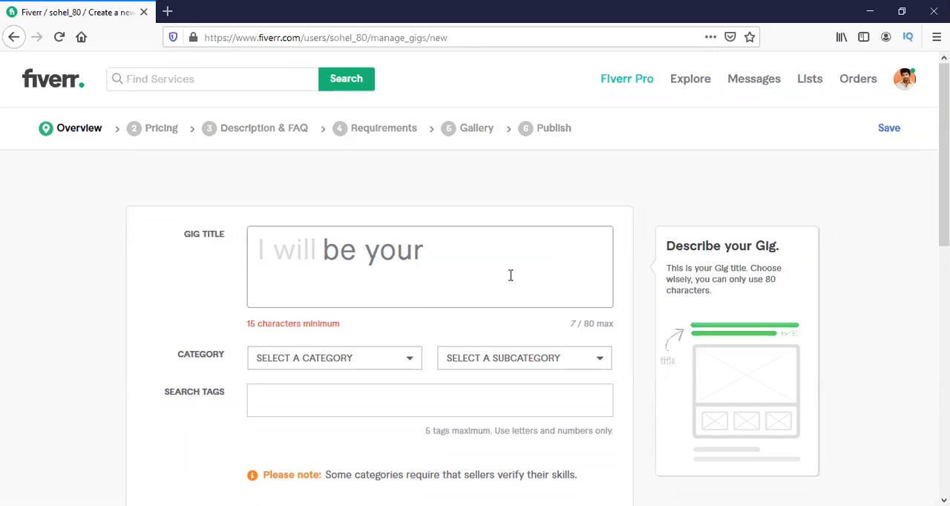
pyautogui.write(' facebook ')
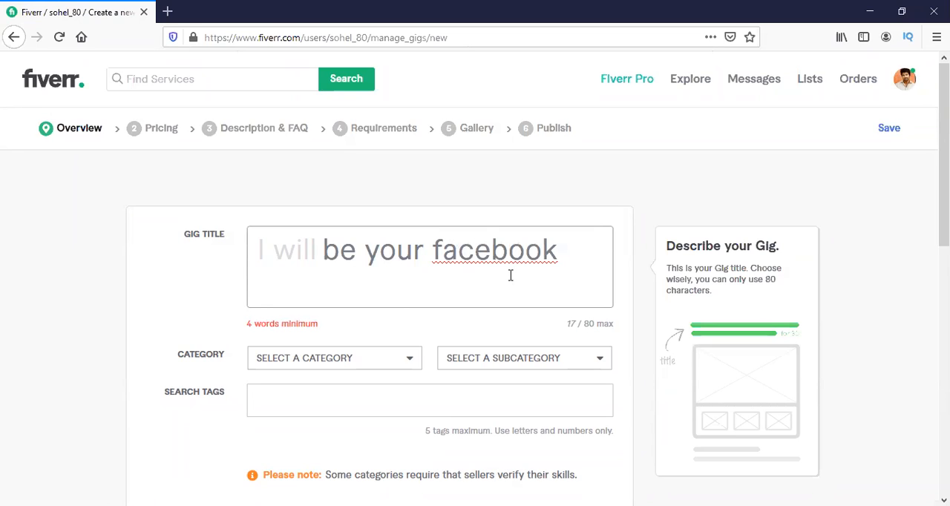
pyautogui.write('m')
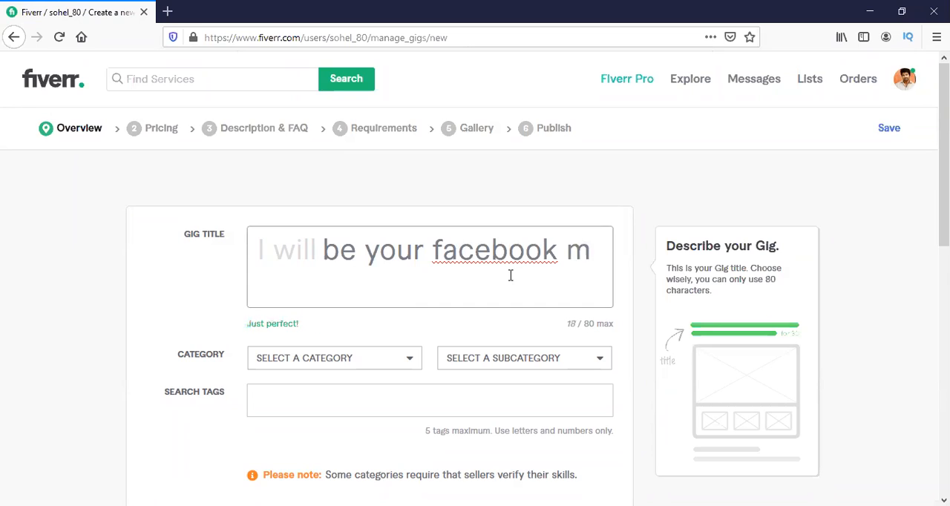
pyautogui.write('ark')
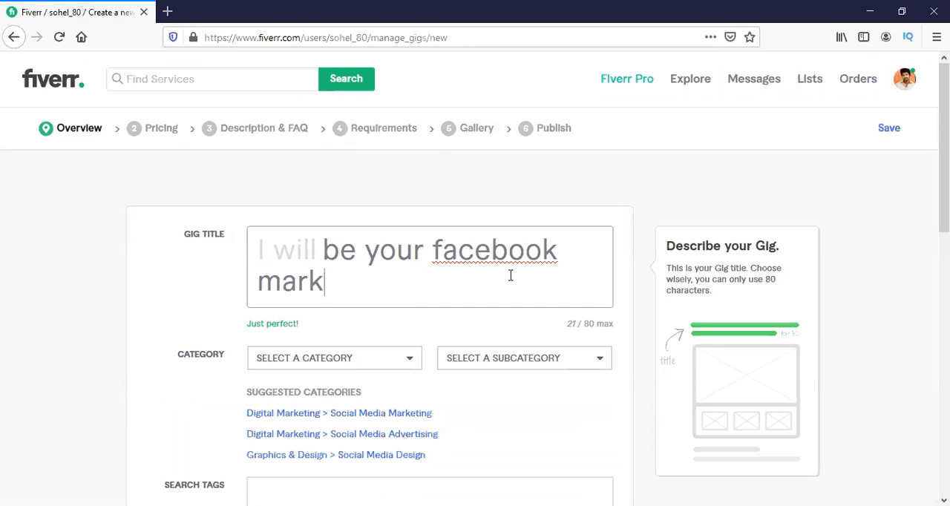
pyautogui.write('eter')
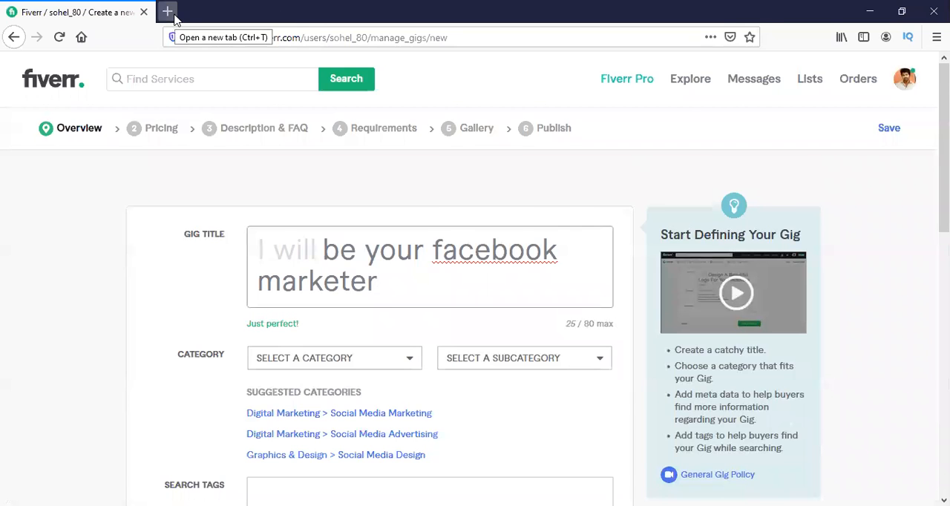
# Open Fiverr's home page in a separate tab, browse other sellers' Facebook and social media gig titles, and return to the gig form.
pyautogui.click(168, 12)
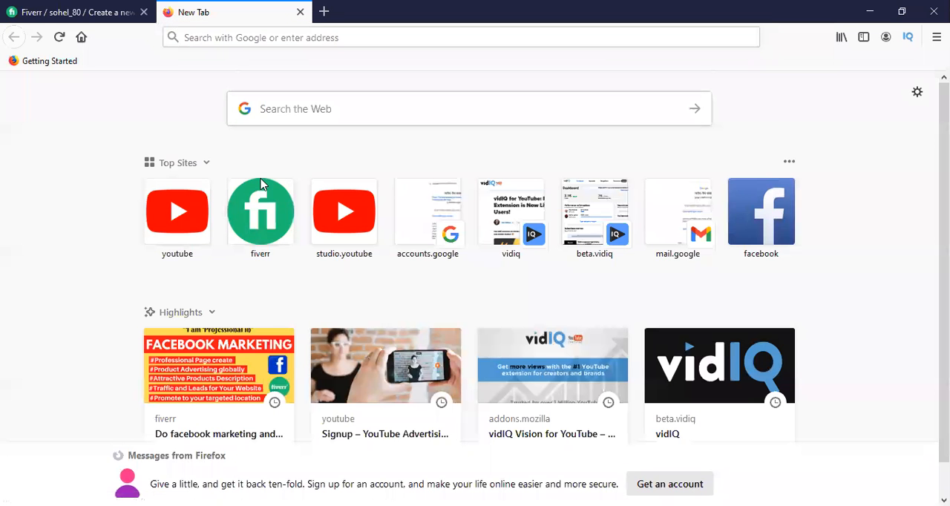
pyautogui.click(240, 35)
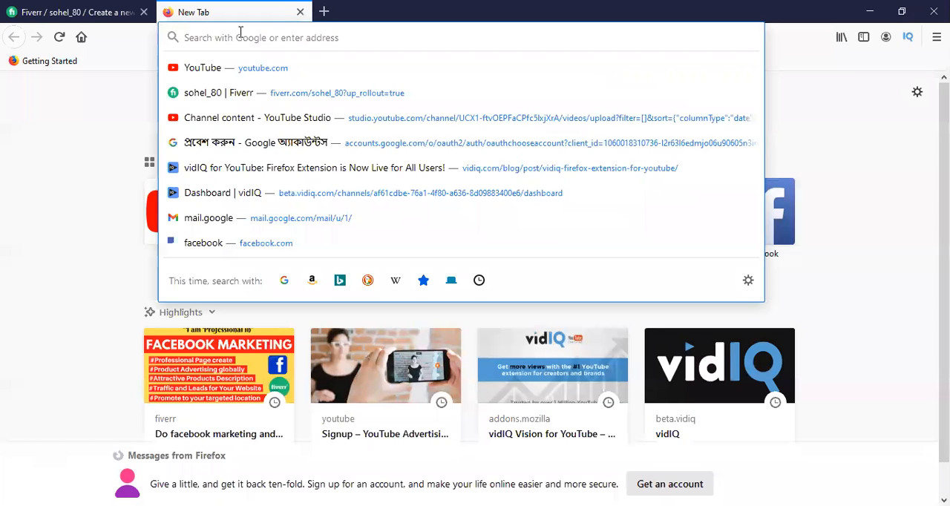
pyautogui.write('fiverr.com/')
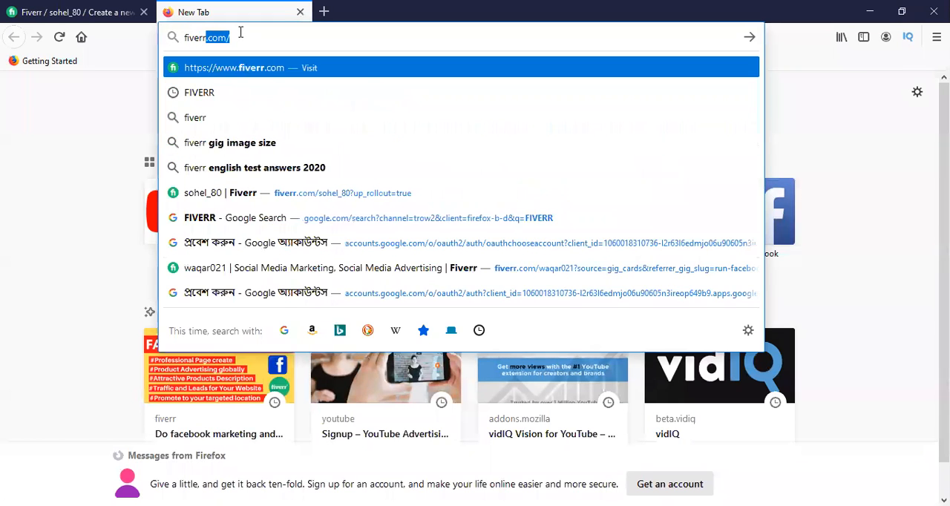
pyautogui.press('Return')
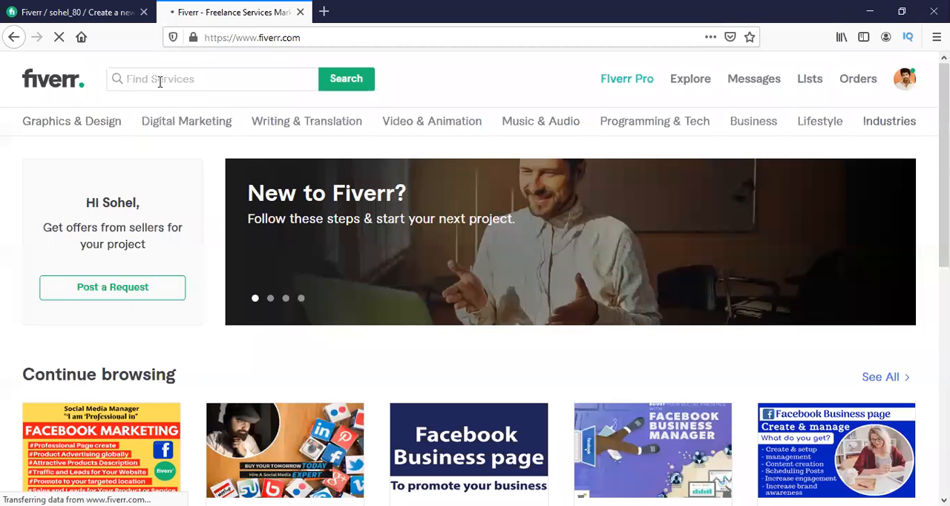
pyautogui.scroll(-3, 212, 148)
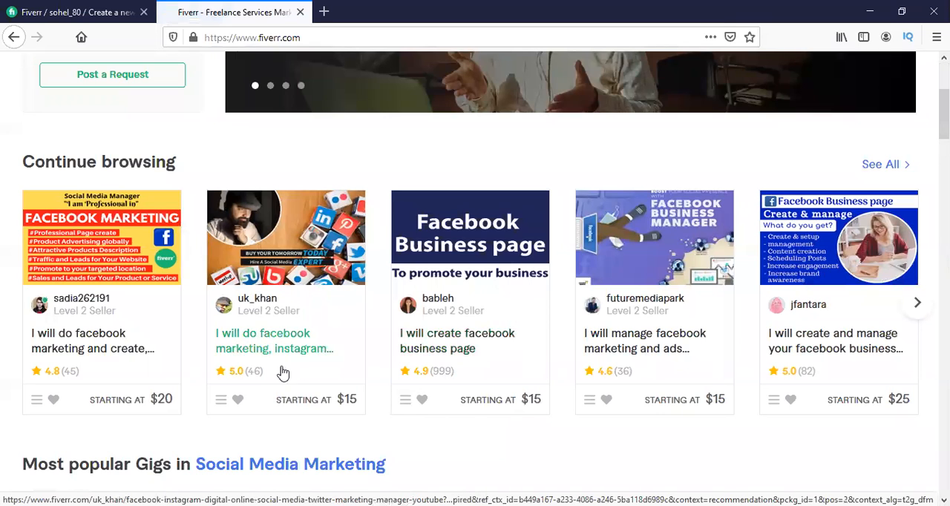
pyautogui.click(118, 347)
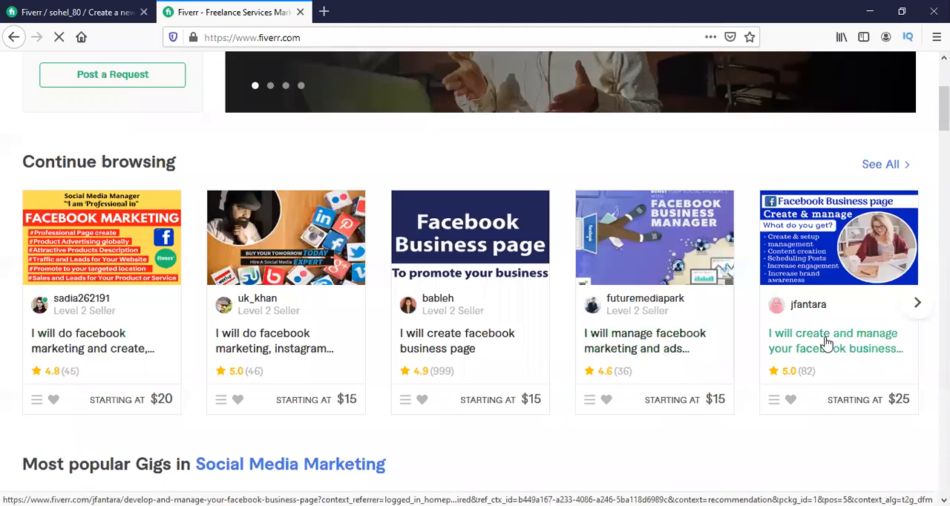
pyautogui.scroll(-3, 511, 352)
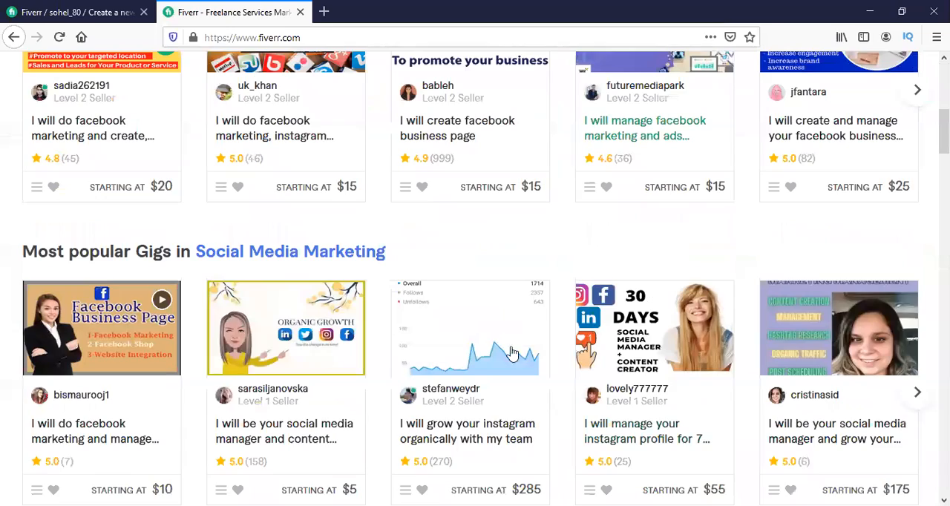
pyautogui.scroll(-3, 401, 341)
pyautogui.scroll(3, 397, 339)
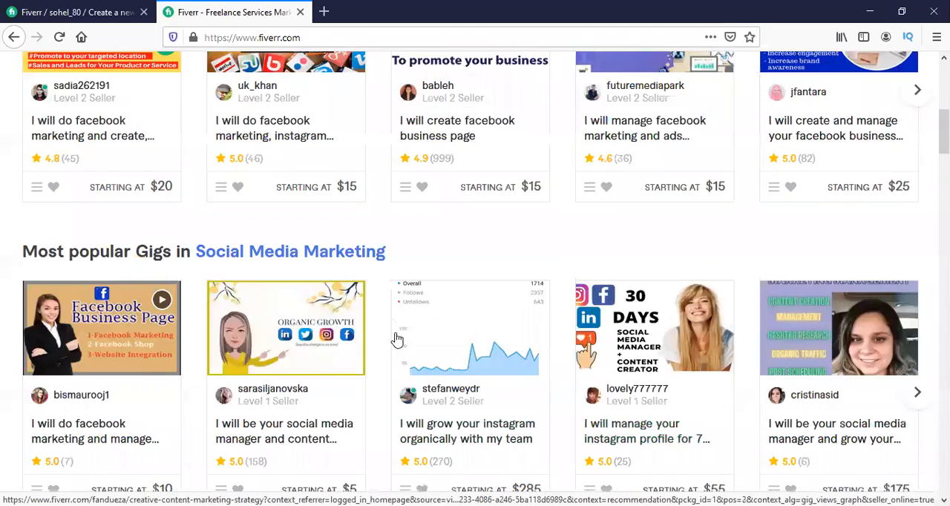
pyautogui.scroll(6, 398, 339)
pyautogui.scroll(-3, 396, 339)
pyautogui.click(119, 8)
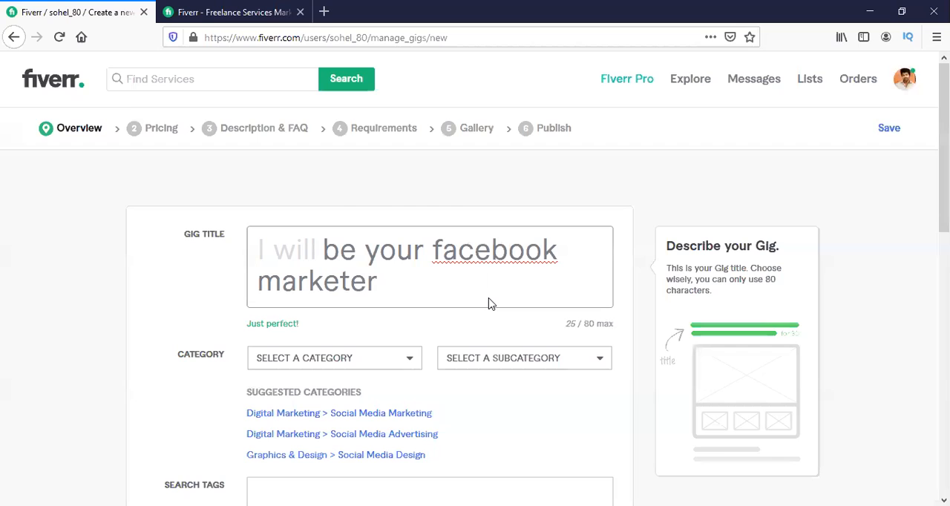
# Set the gig's category to Digital Marketing and its subcategory to Social Media Marketing.
pyautogui.scroll(-1, 488, 304)
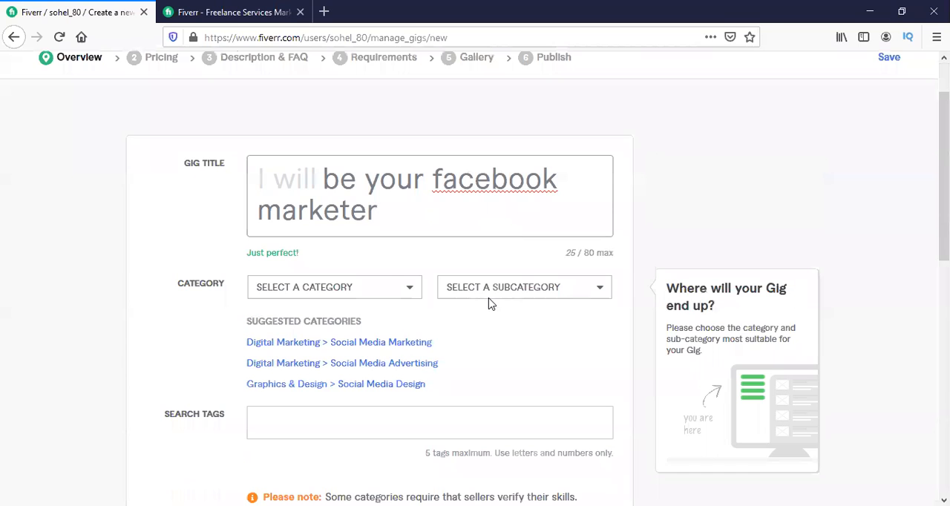
pyautogui.click(310, 289)
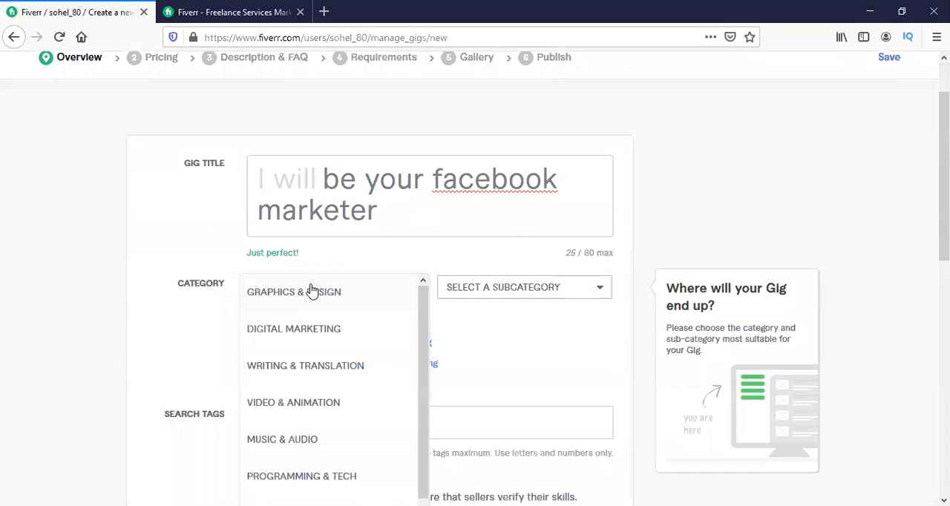
pyautogui.click(313, 334)
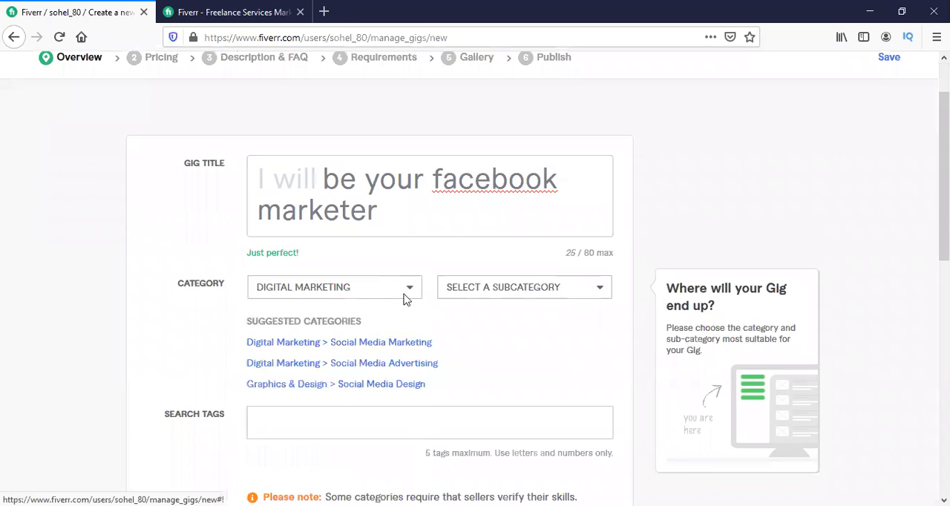
pyautogui.click(523, 285)
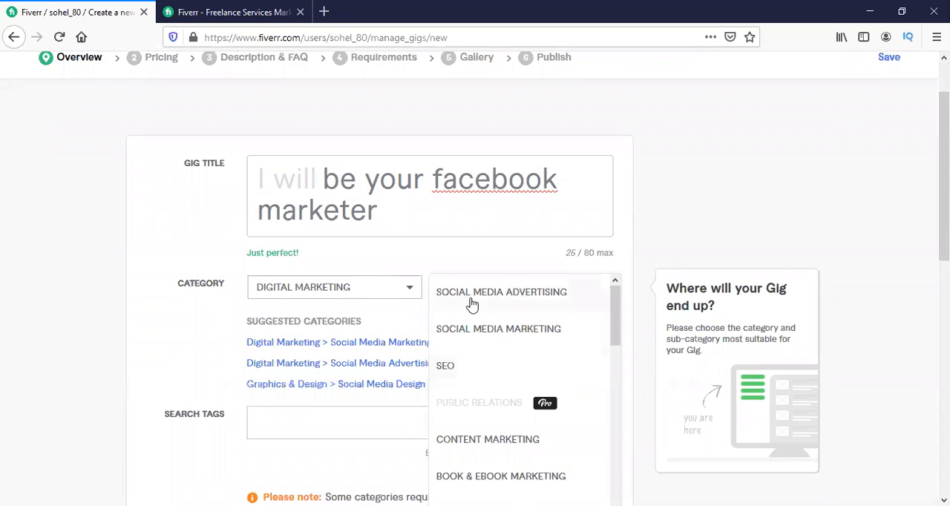
pyautogui.click(531, 331)
# Set the gig's service type to Social Media Management.
pyautogui.scroll(-2, 327, 268)
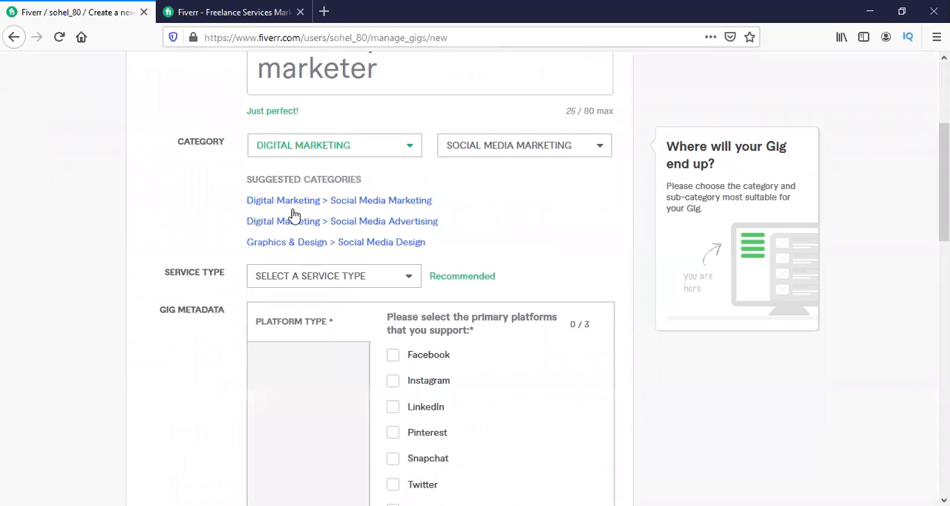
pyautogui.click(308, 280)
pyautogui.scroll(-1, 303, 349)
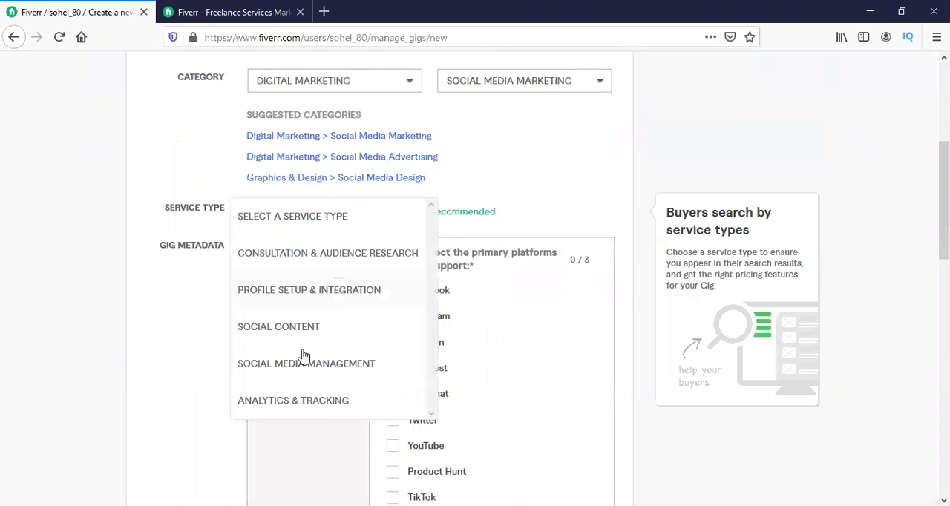
pyautogui.click(309, 362)
# Select Facebook, Twitter and YouTube as the primary supported platforms in the gig metadata.
pyautogui.scroll(-1, 499, 241)
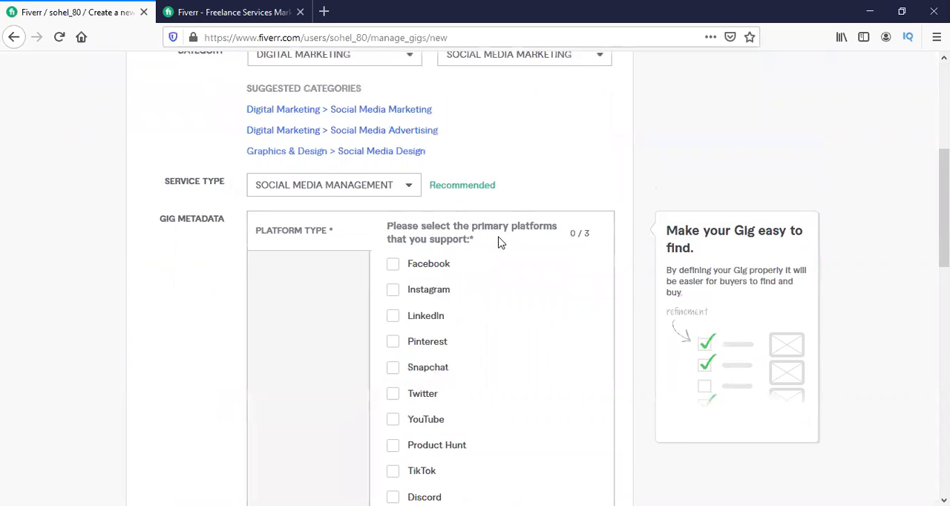
pyautogui.click(395, 215)
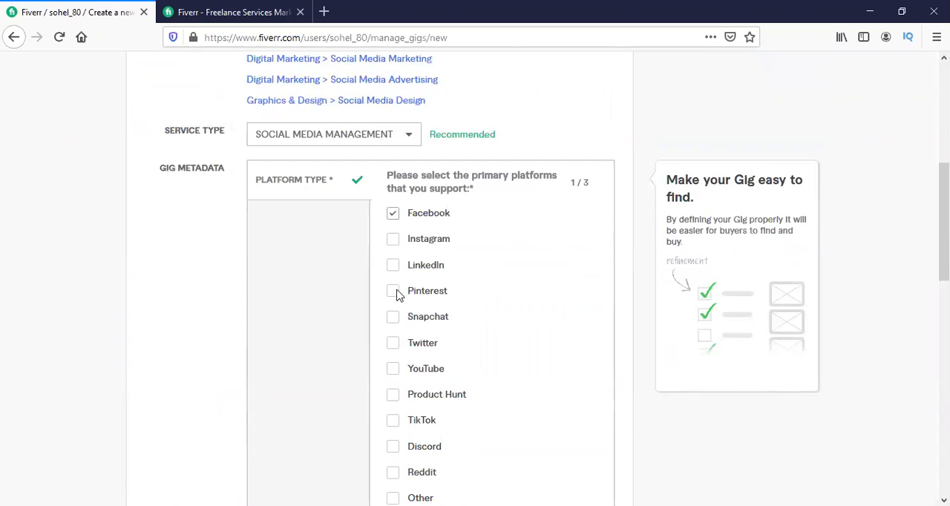
pyautogui.click(394, 348)
pyautogui.click(392, 369)
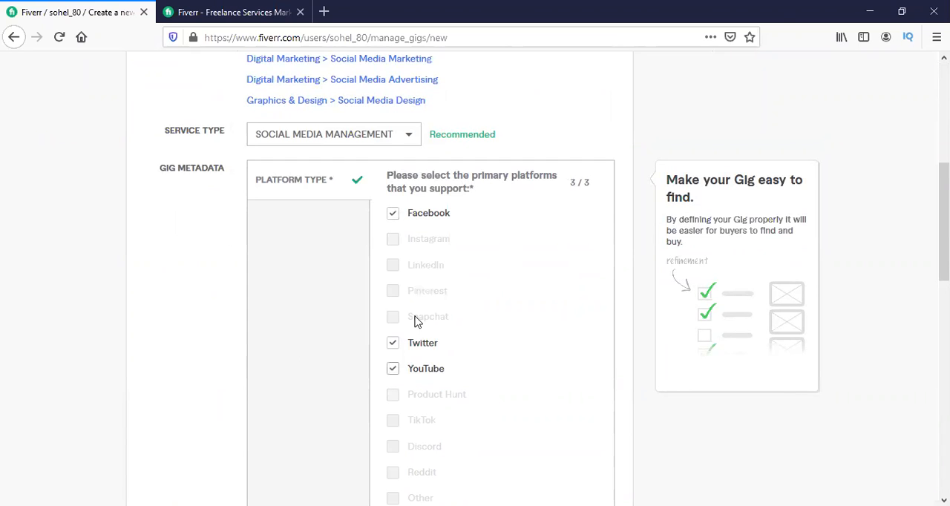
# Add the search tags Facebook Marketing, Facebook Ads and Facebook Camping, and save the Overview section to continue to Pricing.
pyautogui.scroll(-3, 417, 230)
pyautogui.scroll(-3, 418, 230)
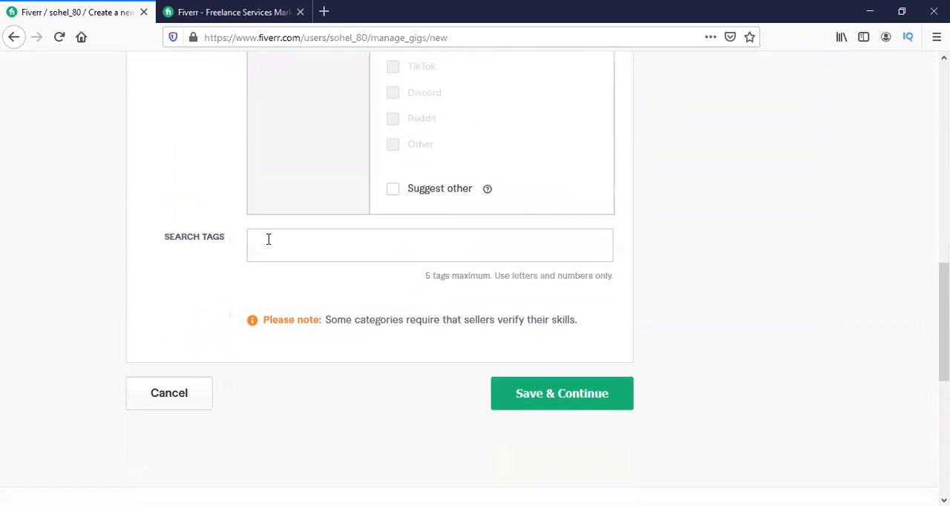
pyautogui.click(316, 246)
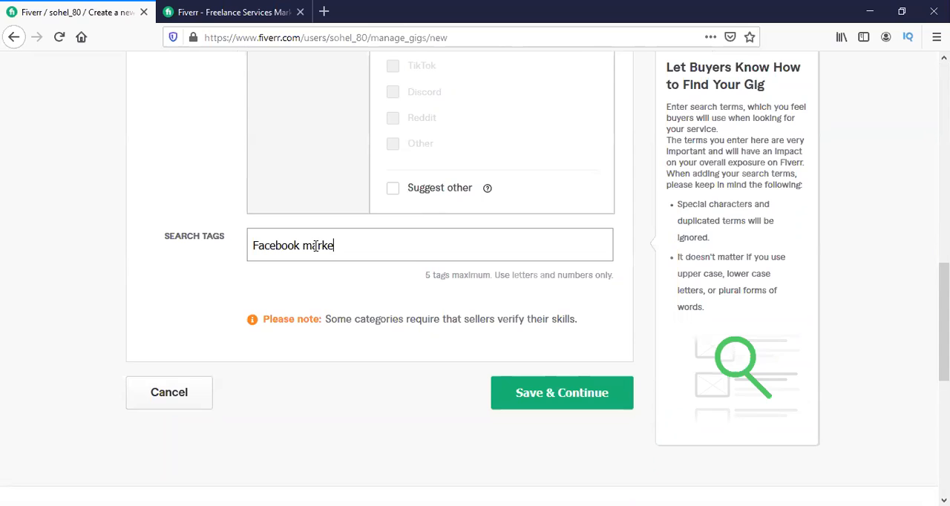
pyautogui.press('Return')
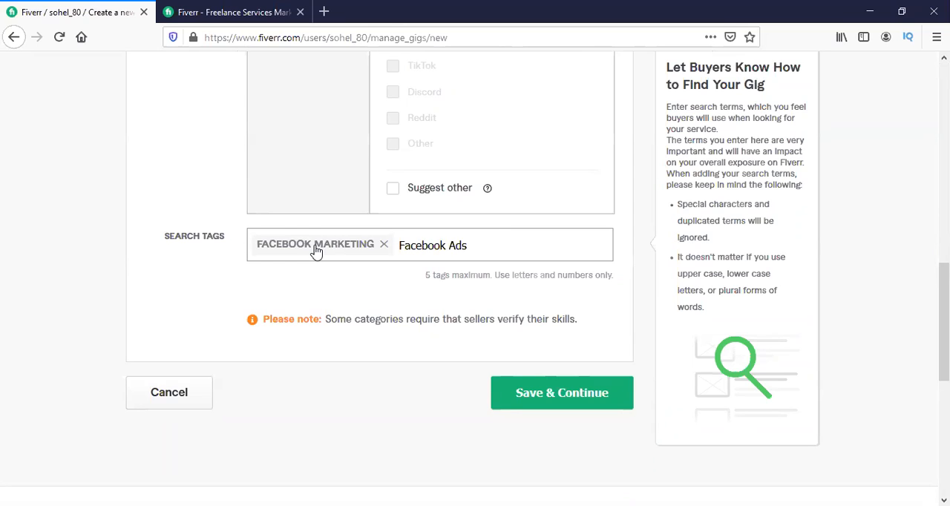
pyautogui.press('Return')
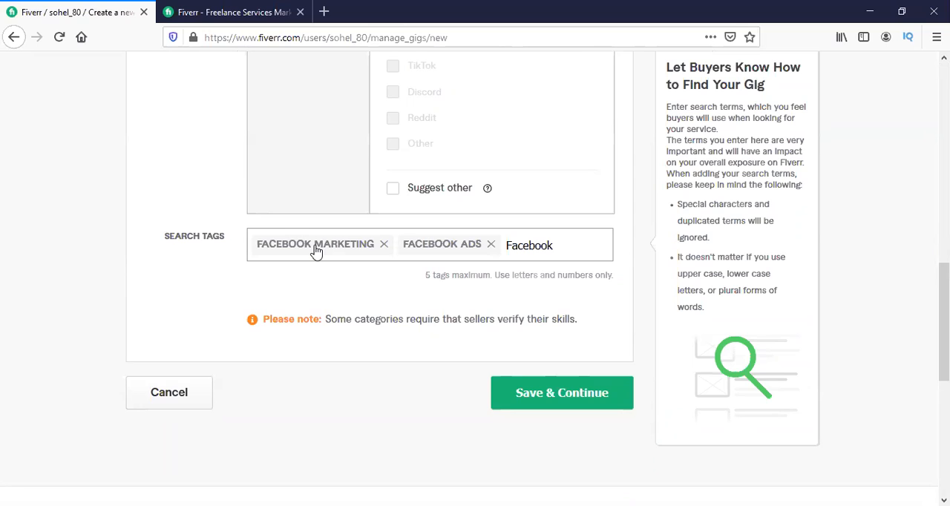
pyautogui.write('Facebook Cam')
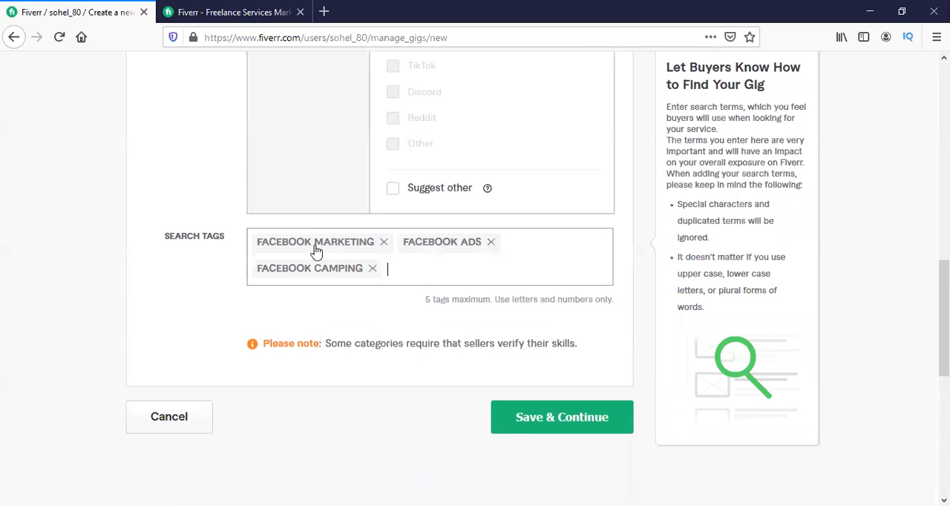
pyautogui.click(512, 399)
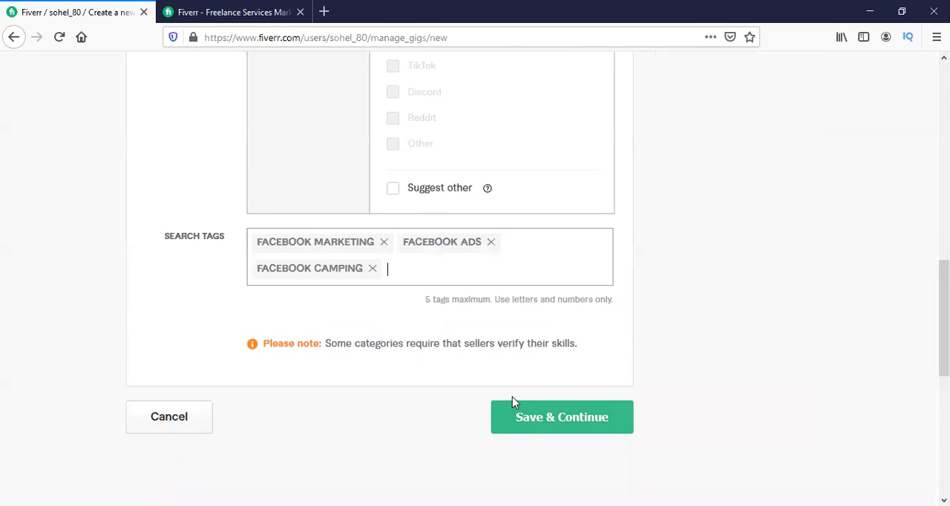
pyautogui.click(539, 430)
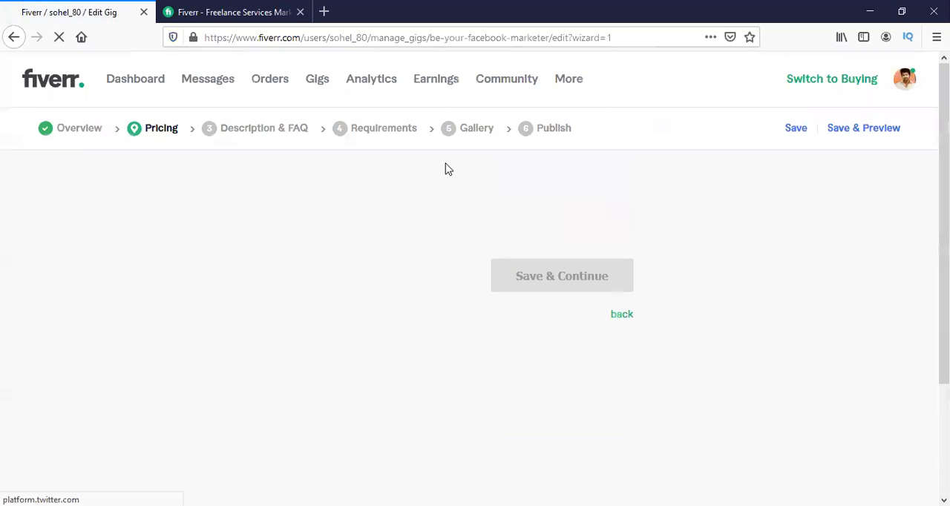
# Look over the Scope & Pricing form and open the "I will create facebook business page" gig to examine its packages.
pyautogui.scroll(-3, 377, 215)
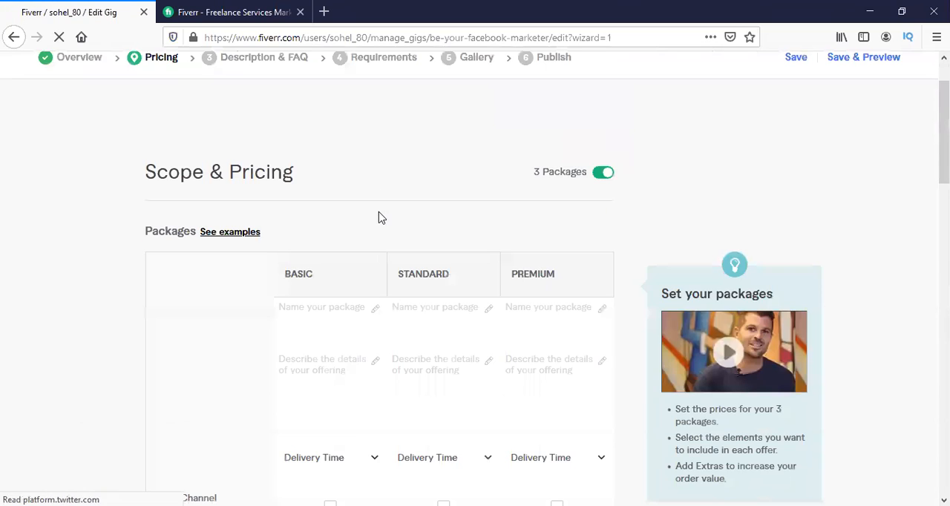
pyautogui.scroll(-4, 380, 213)
pyautogui.scroll(3, 380, 213)
pyautogui.click(223, 12)
pyautogui.scroll(-3, 296, 163)
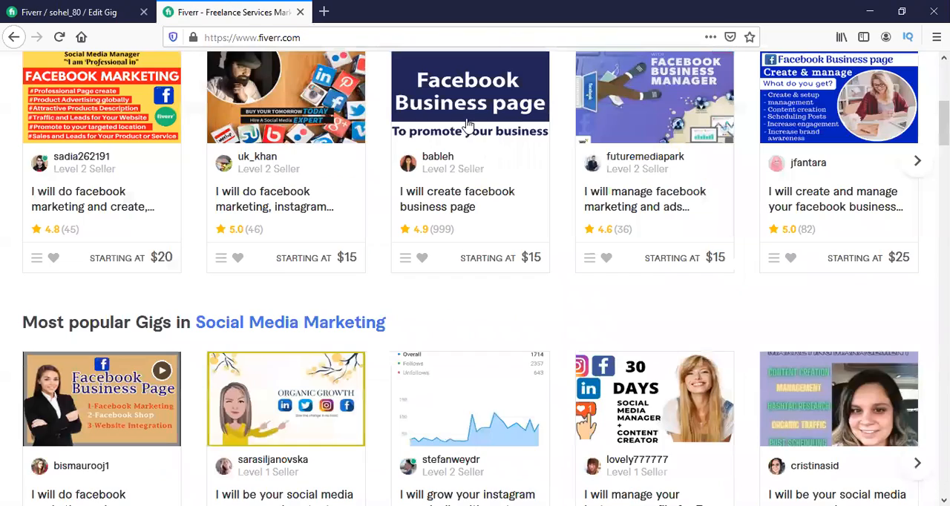
pyautogui.click(442, 201)
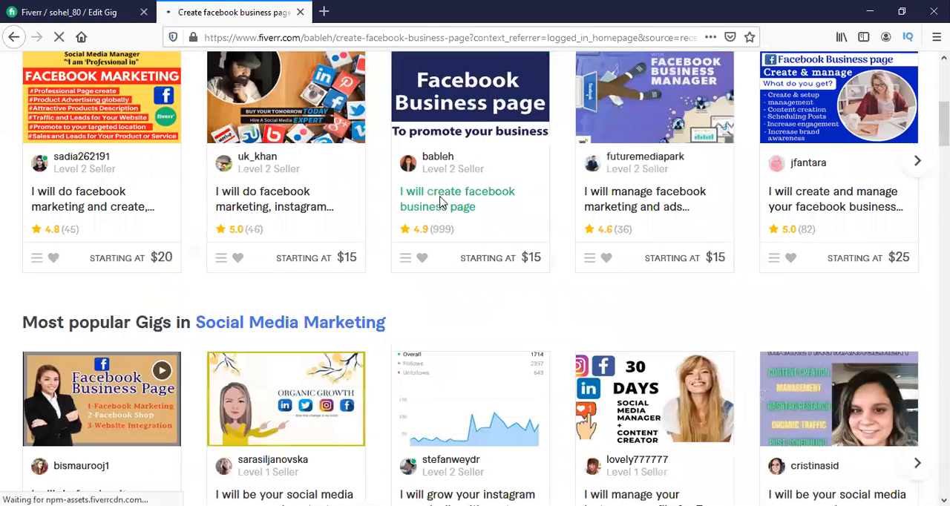
pyautogui.scroll(-3, 655, 224)
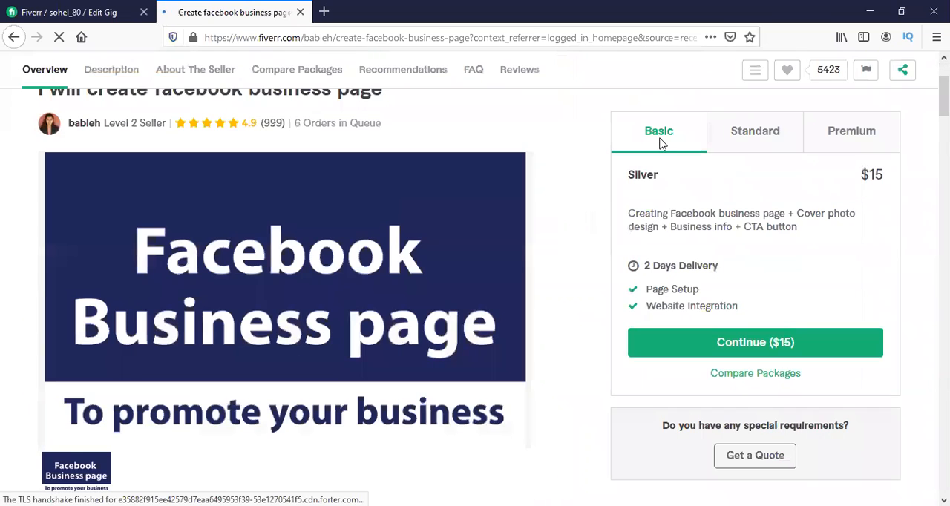
# Compare the Basic, Standard and Premium packages of the reference Facebook business page gig, including their descriptions and prices.
pyautogui.click(772, 142)
pyautogui.click(861, 138)
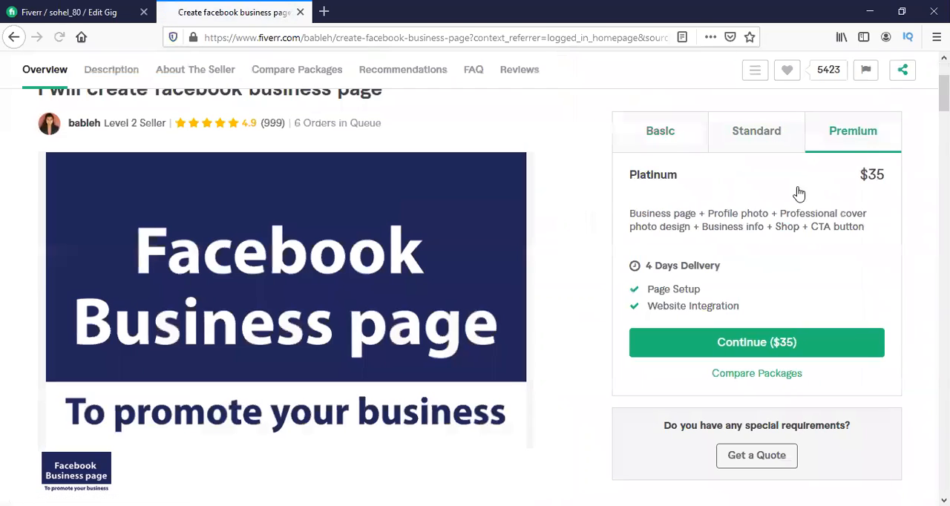
pyautogui.click(666, 153)
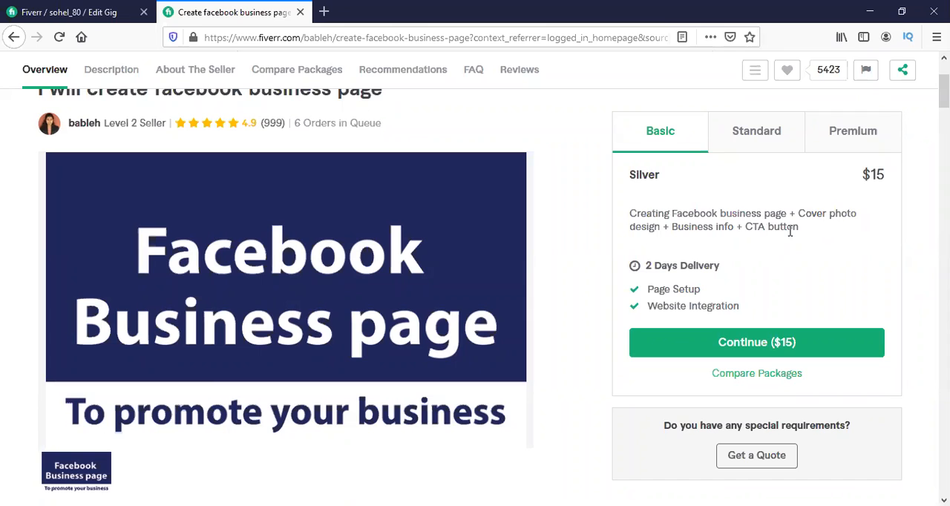
pyautogui.click(747, 151)
pyautogui.moveTo(648, 213); pyautogui.dragTo(746, 215)
pyautogui.moveTo(846, 217); pyautogui.dragTo(847, 218)
pyautogui.click(861, 195)
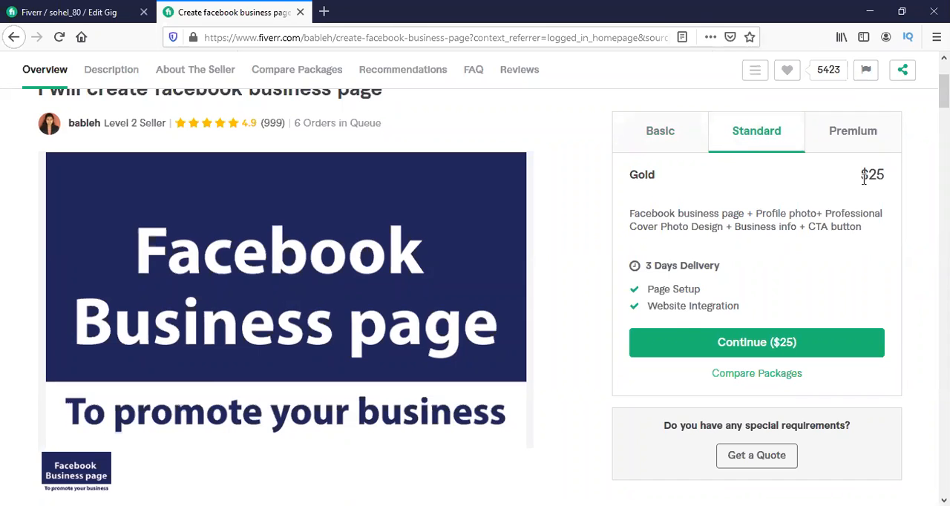
pyautogui.click(854, 131)
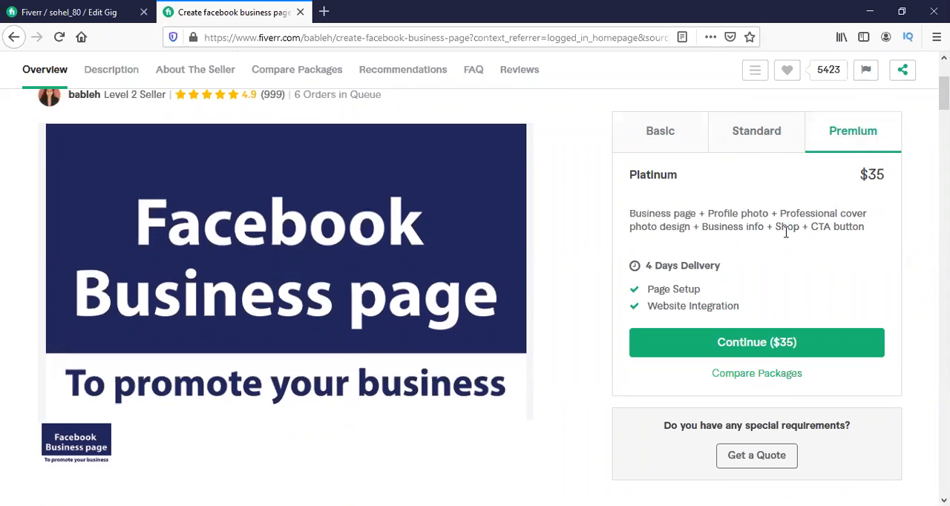
pyautogui.scroll(2, 786, 232)
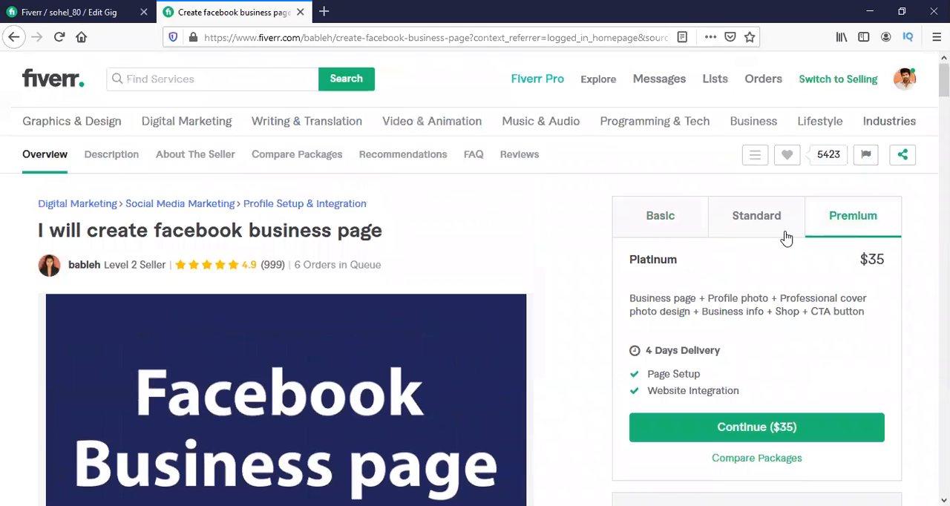
# Return to the gig being edited and name the Basic package "1 M + Active user".
pyautogui.click(123, 6)
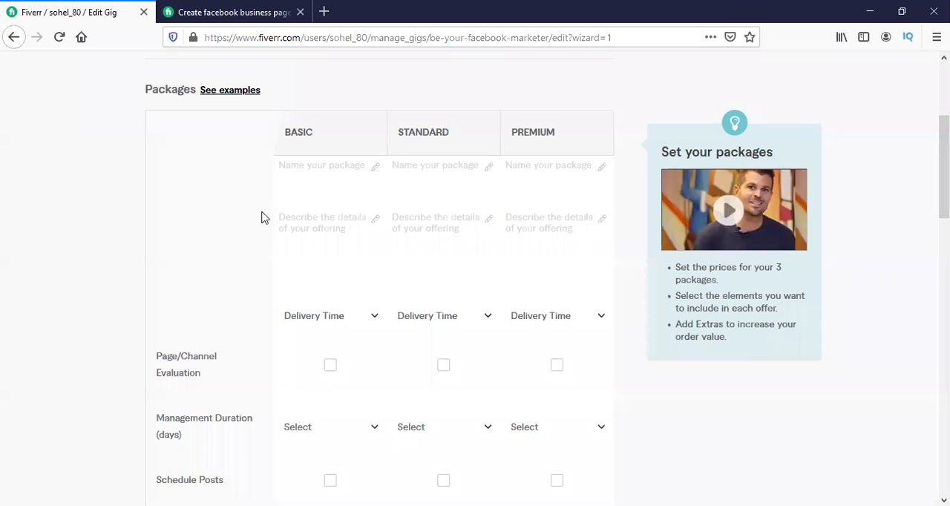
pyautogui.scroll(1, 325, 282)
pyautogui.click(317, 241)
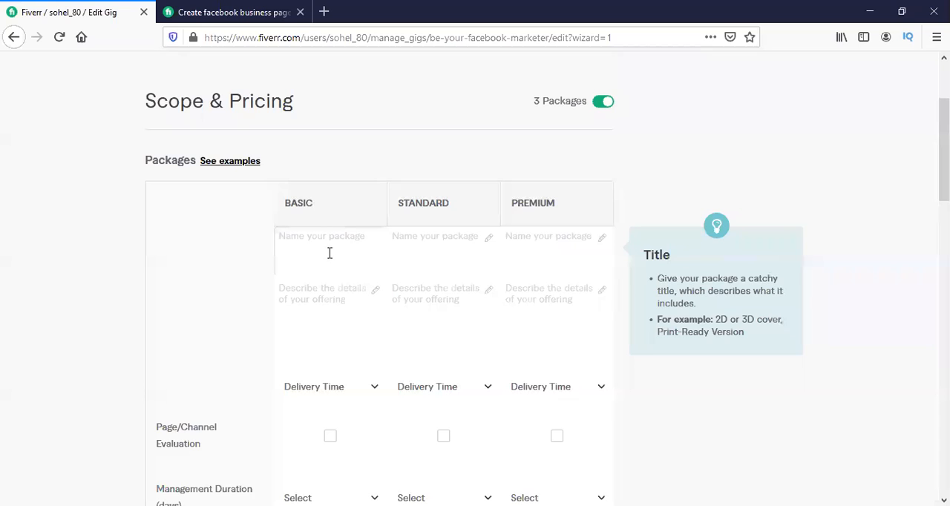
pyautogui.write('1')
pyautogui.press('BackSpace')
pyautogui.press('BackSpace')
pyautogui.press('BackSpace')
# Copy the Basic package name to the Standard package and change it to "2 M + Active user".
pyautogui.tripleClick(331, 241)
pyautogui.hotkey('ctrl', 'c')
pyautogui.click(438, 241)
pyautogui.hotkey('ctrl', 'v')
pyautogui.press('BackSpace')
pyautogui.press('BackSpace')
pyautogui.write('2')
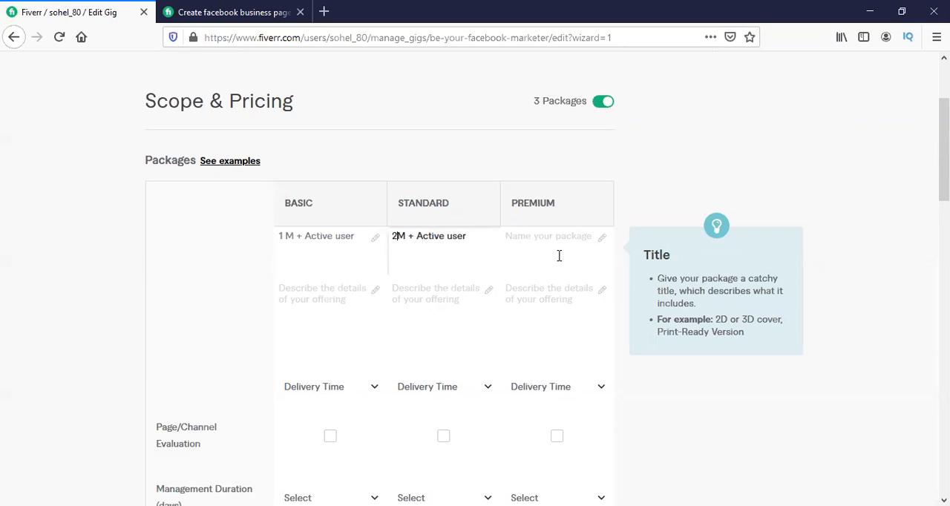
# Reuse the copied package name for the Premium package, changing it to "3 M + Active user".
pyautogui.click(563, 252)
pyautogui.hotkey('ctrl', 'v')
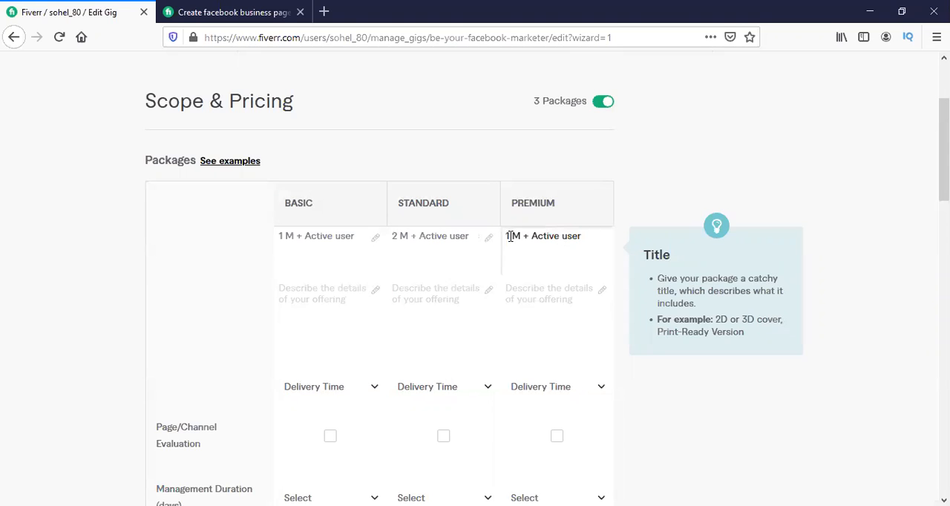
pyautogui.click(607, 311)
pyautogui.press('BackSpace')
pyautogui.press('BackSpace')
pyautogui.write('3')
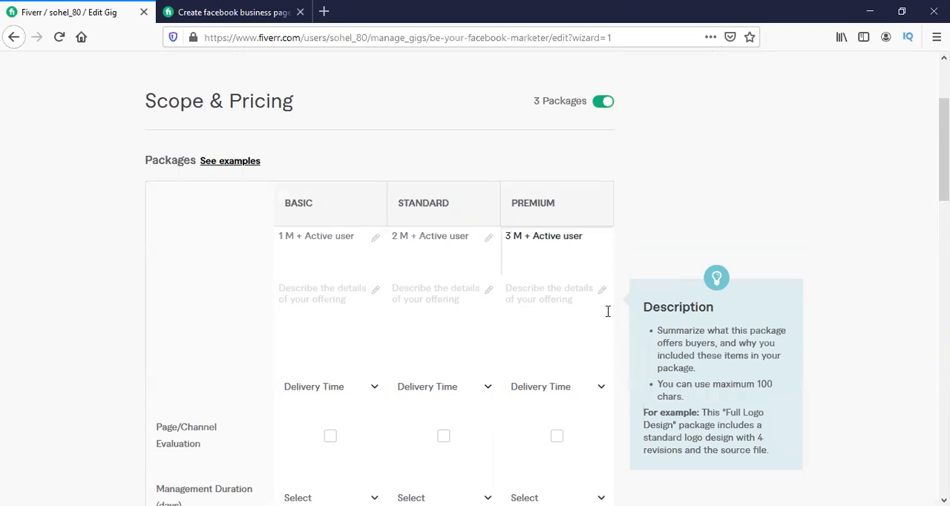
# Review the Premium package description of the Facebook business page gig as a model for the package details.
pyautogui.click(312, 302)
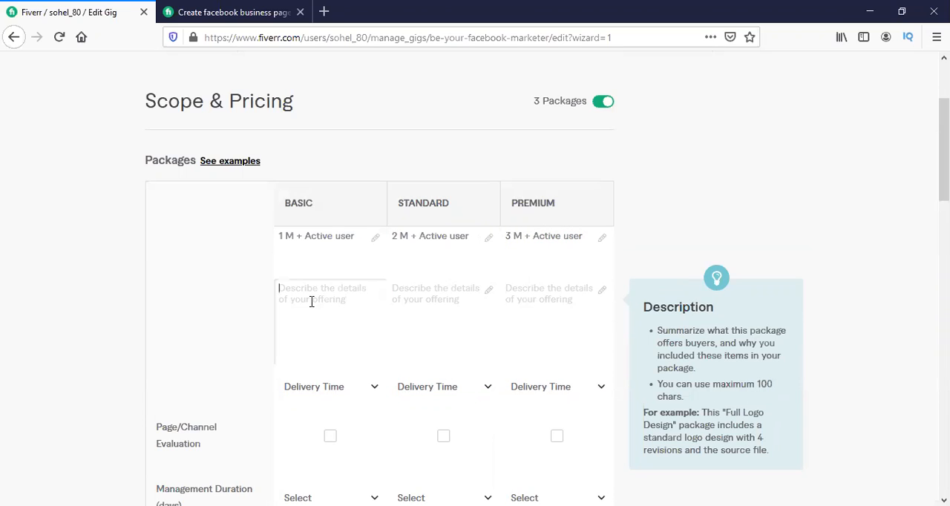
pyautogui.click(182, 6)
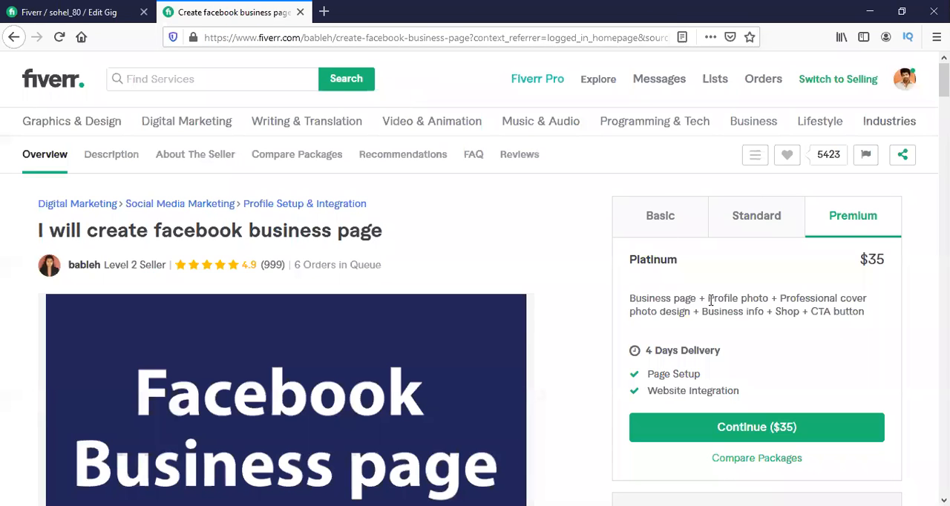
pyautogui.moveTo(662, 300); pyautogui.dragTo(831, 298)
pyautogui.click(804, 299)
pyautogui.scroll(-1, 802, 304)
pyautogui.scroll(-5, 801, 303)
pyautogui.click(30, 90)
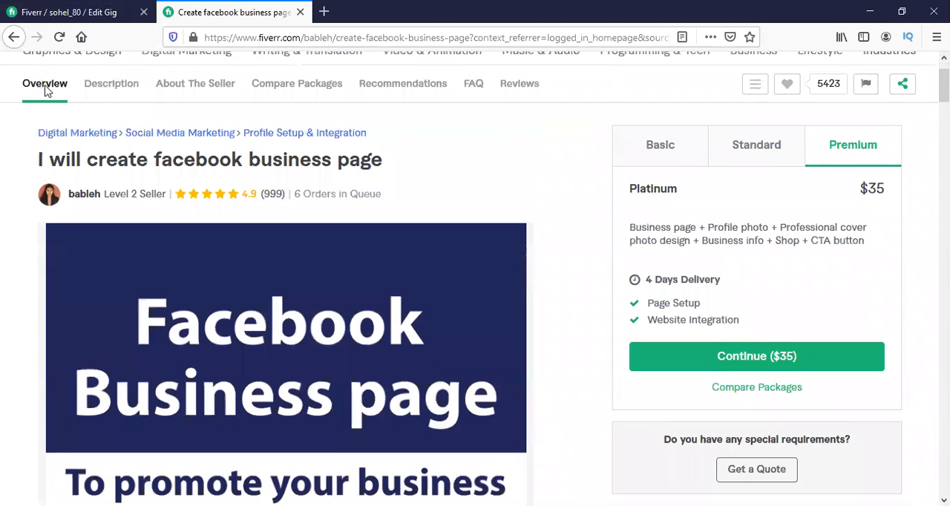
# Go back to the Fiverr homepage and open the recommended gig offering Facebook marketing and fb business page management starting at $20.
pyautogui.click(14, 37)
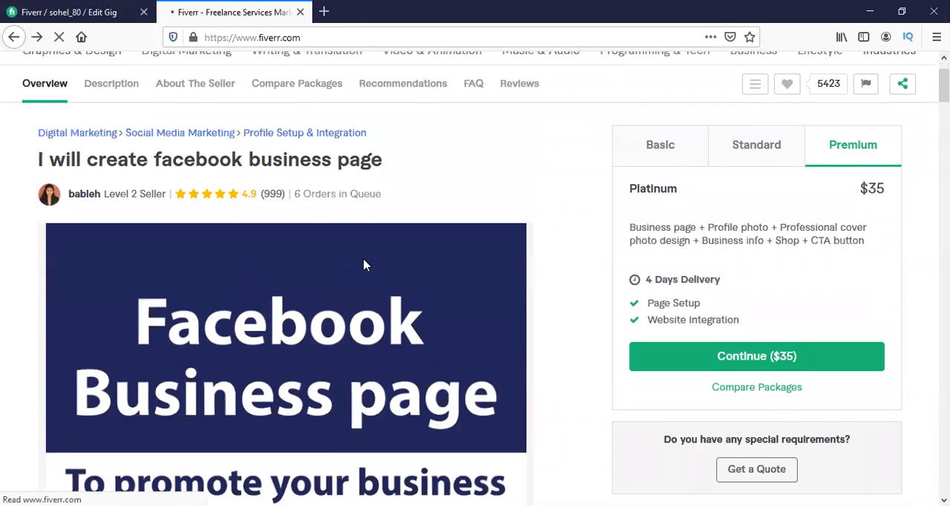
pyautogui.scroll(-2, 292, 349)
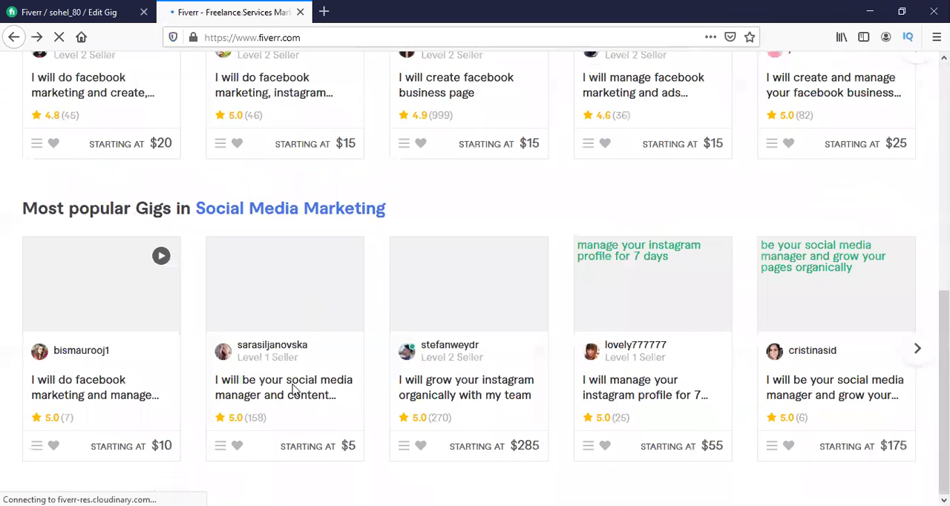
pyautogui.scroll(1, 267, 202)
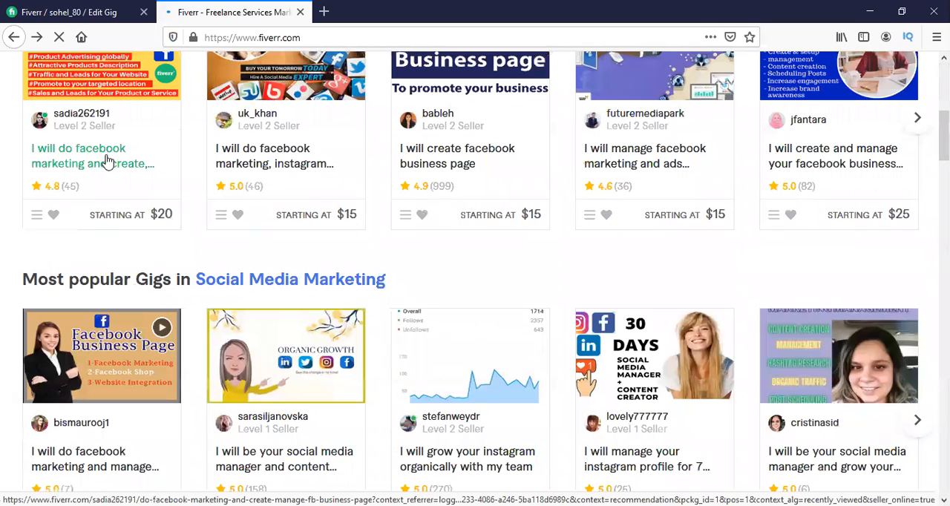
pyautogui.click(107, 162)
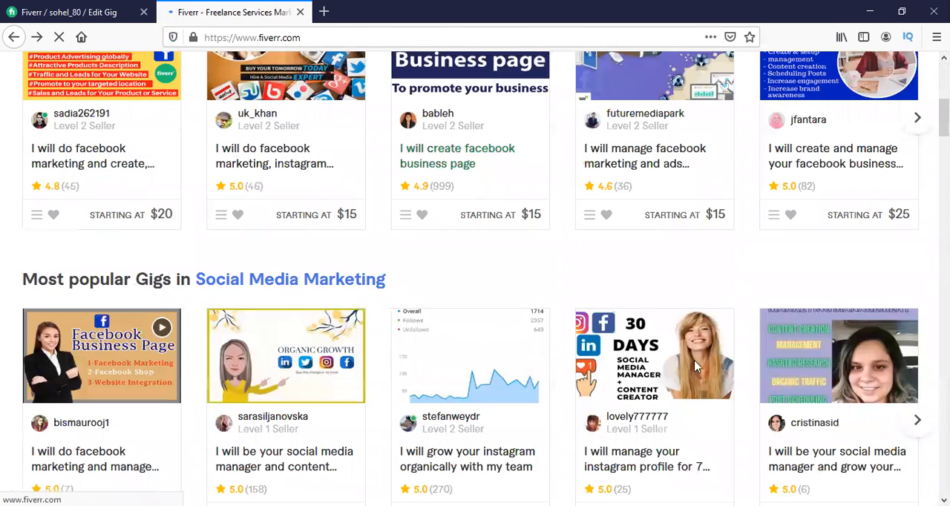
pyautogui.scroll(-2, 808, 253)
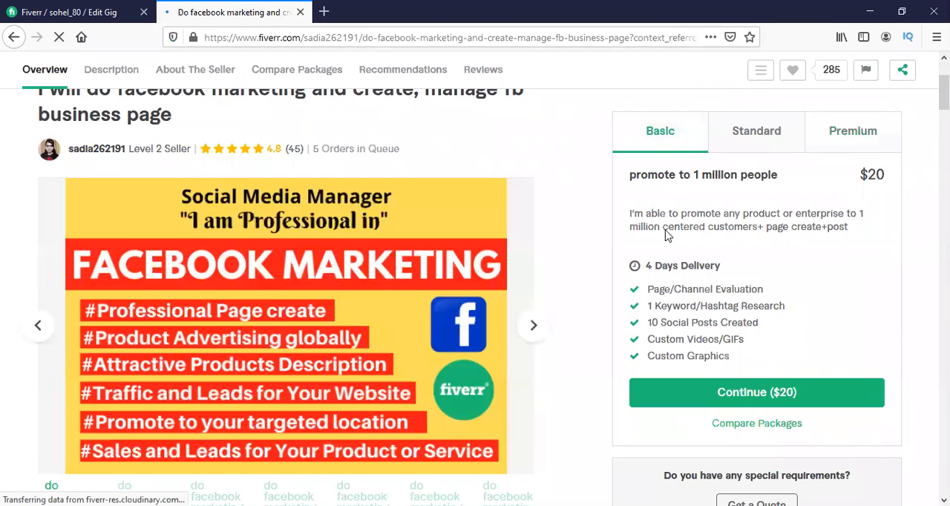
# Copy the reference gig's Basic package description, "I'm able to promote any product or enterprise to 1 million centered customers+ page create+post", into the own Basic package.
pyautogui.moveTo(634, 214); pyautogui.dragTo(869, 279)
pyautogui.click(869, 280)
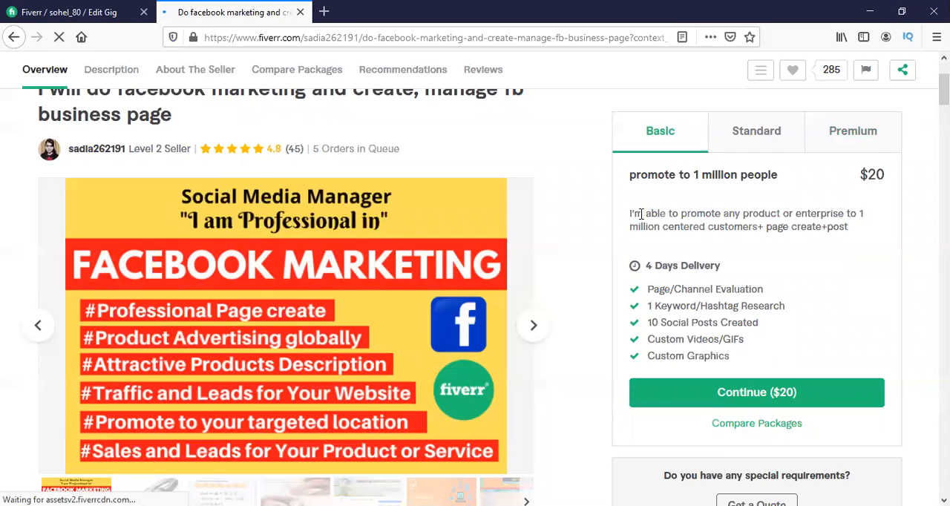
pyautogui.moveTo(630, 213); pyautogui.dragTo(813, 217)
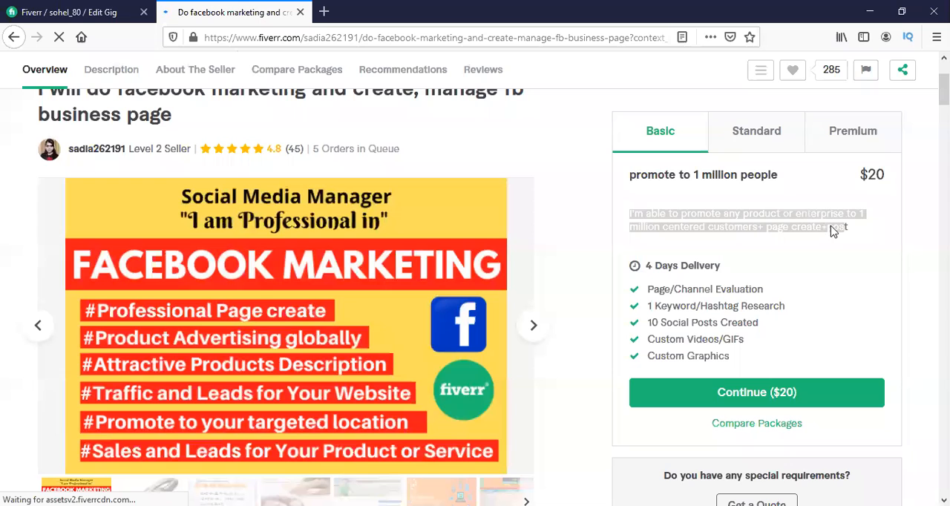
pyautogui.rightClick(831, 220)
pyautogui.click(643, 209)
pyautogui.moveTo(632, 213); pyautogui.dragTo(895, 233)
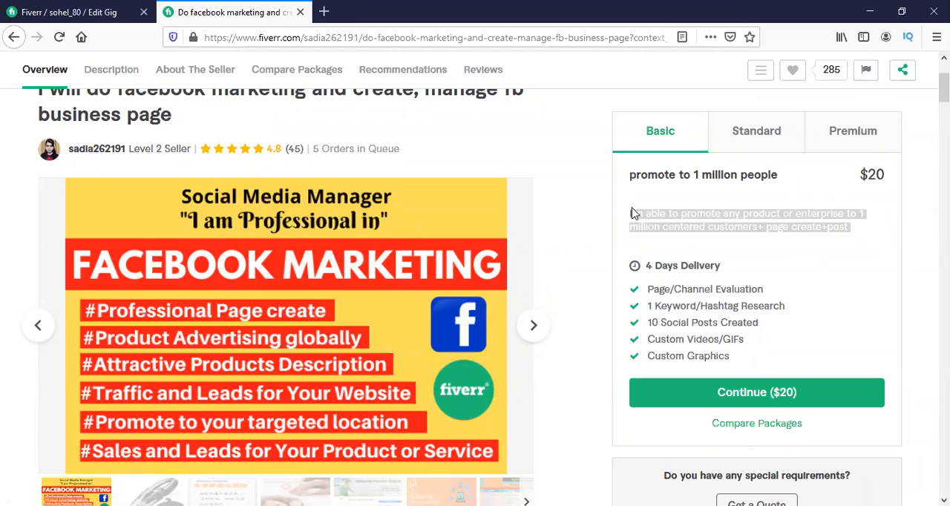
pyautogui.click(631, 213)
pyautogui.moveTo(628, 213); pyautogui.dragTo(877, 235)
pyautogui.rightClick(801, 230)
pyautogui.click(808, 233)
pyautogui.hotkey('ctrl', 'Tab')
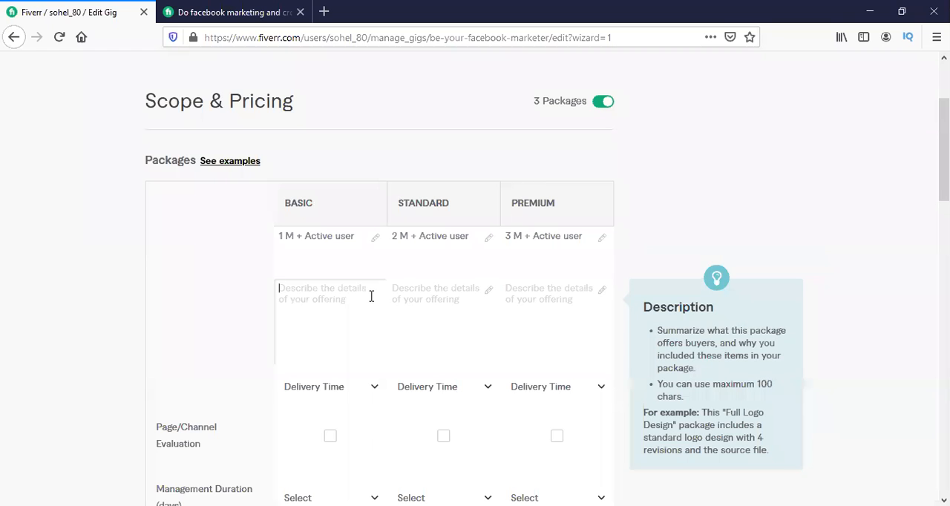
pyautogui.hotkey('ctrl', 'v')
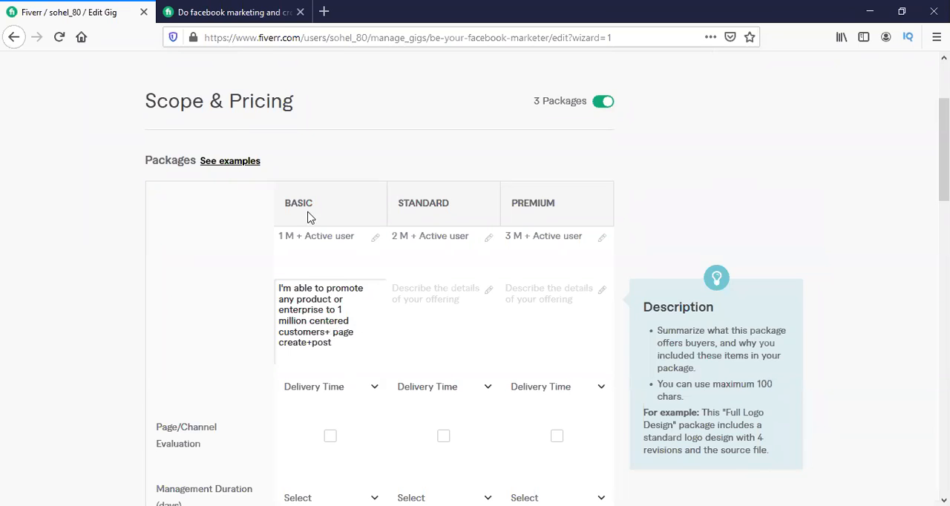
# Paste the copied description into the Standard package and change the audience to 2 million centered customers.
pyautogui.click(300, 235)
pyautogui.click(433, 288)
pyautogui.hotkey('ctrl', 'v')
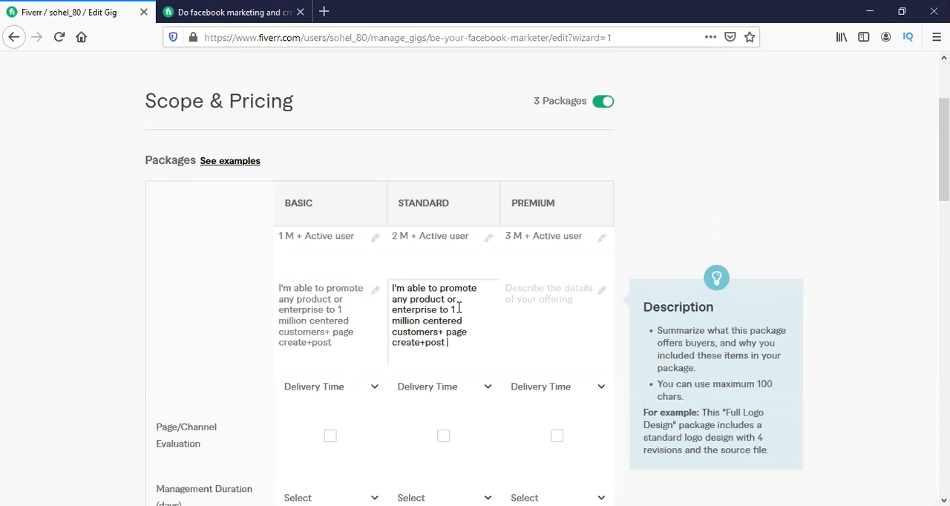
pyautogui.click(459, 307)
pyautogui.press('BackSpace')
pyautogui.press('BackSpace')
pyautogui.write('2')
# Paste the copied description into the Premium package and change the audience to 3 million centered customers.
pyautogui.click(513, 304)
pyautogui.hotkey('ctrl', 'v')
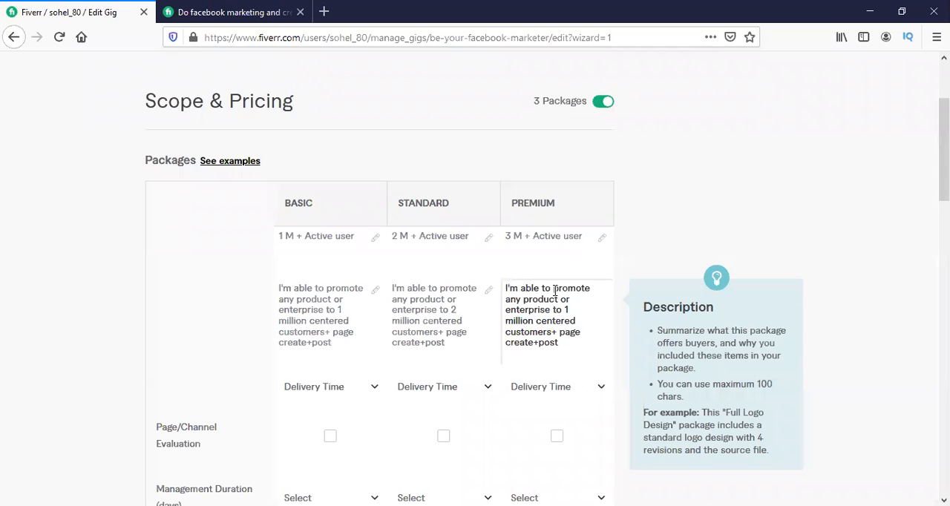
pyautogui.press('BackSpace')
pyautogui.write('3')
pyautogui.press('BackSpace')
# Set the delivery time to 1 day for the Basic and Standard packages and 3 days for Premium.
pyautogui.scroll(-2, 321, 310)
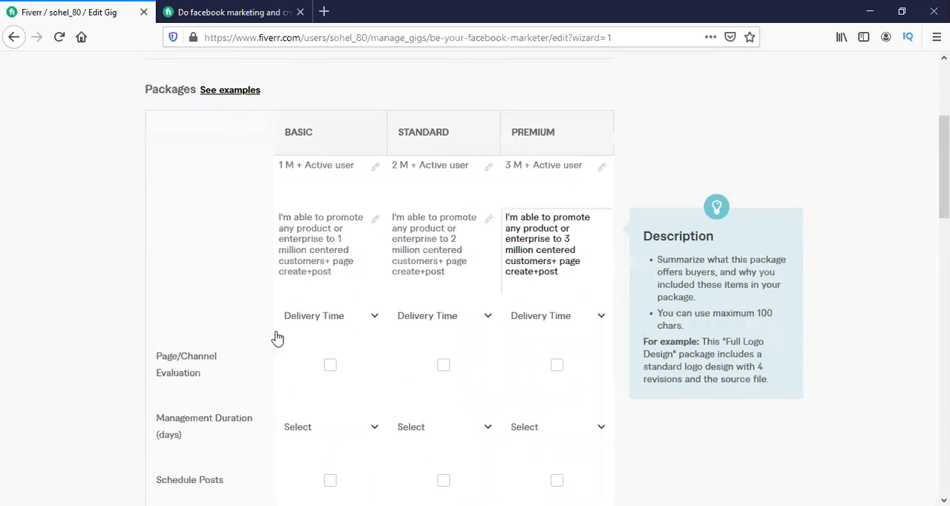
pyautogui.click(331, 368)
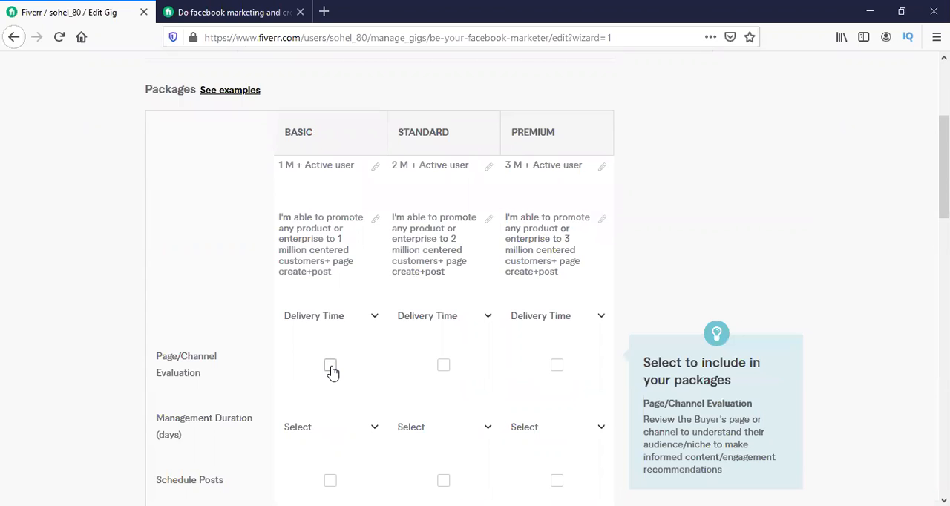
pyautogui.click(374, 317)
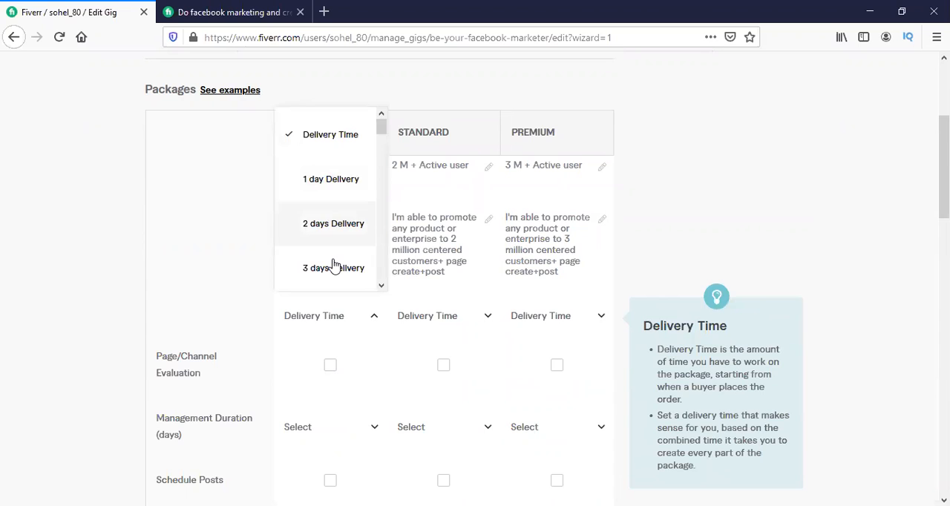
pyautogui.click(326, 182)
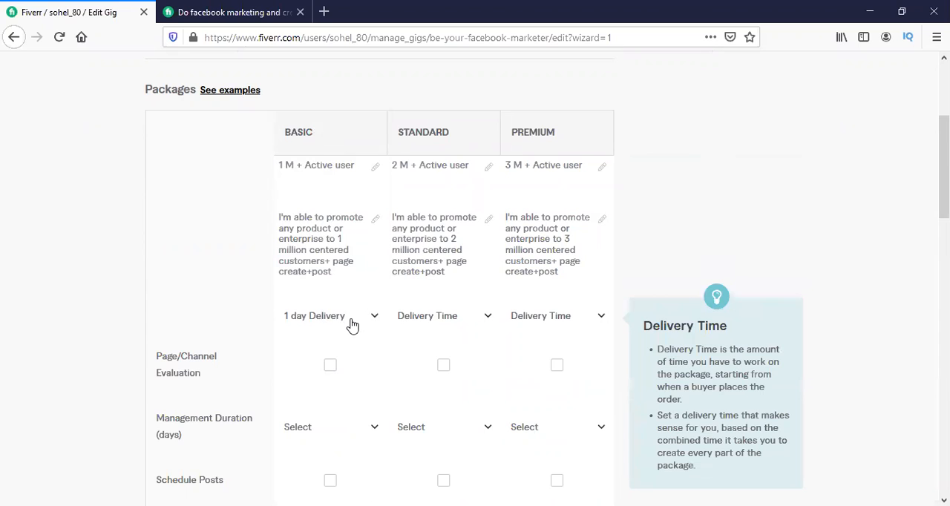
pyautogui.click(441, 320)
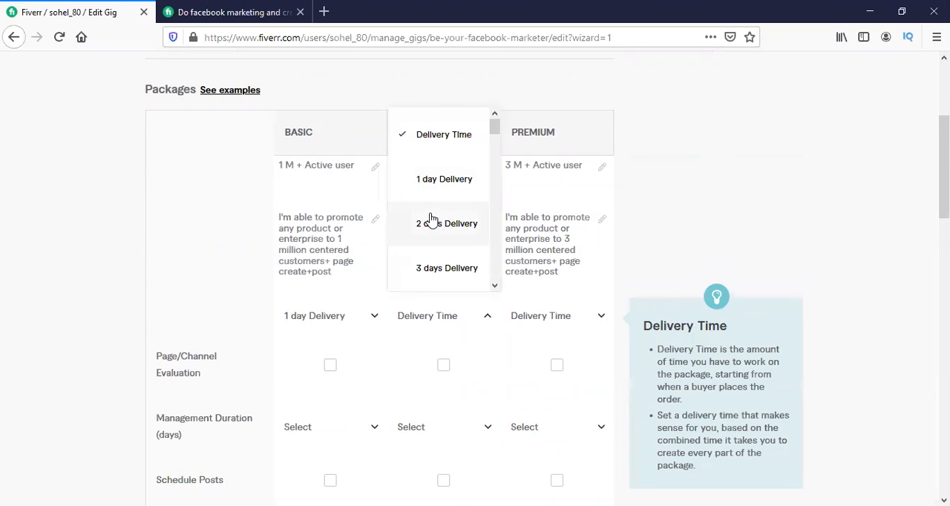
pyautogui.click(432, 221)
pyautogui.click(564, 317)
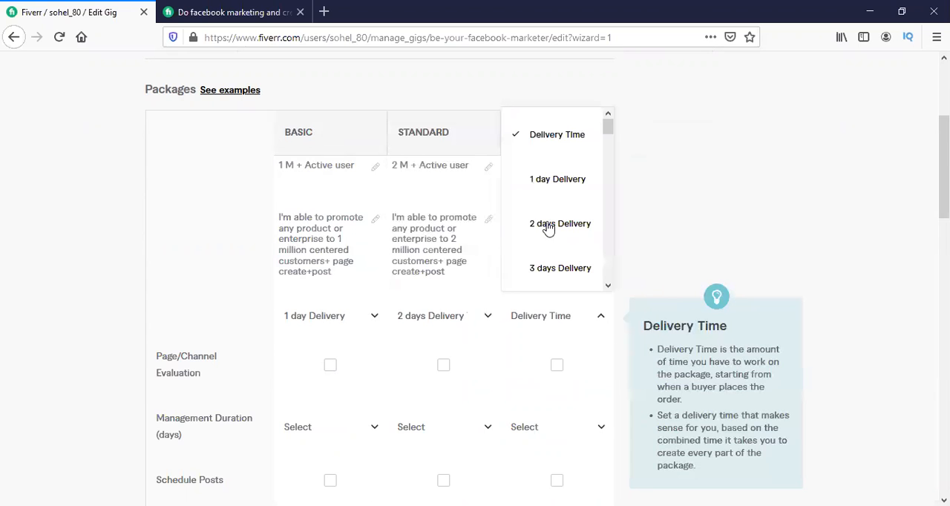
pyautogui.click(544, 266)
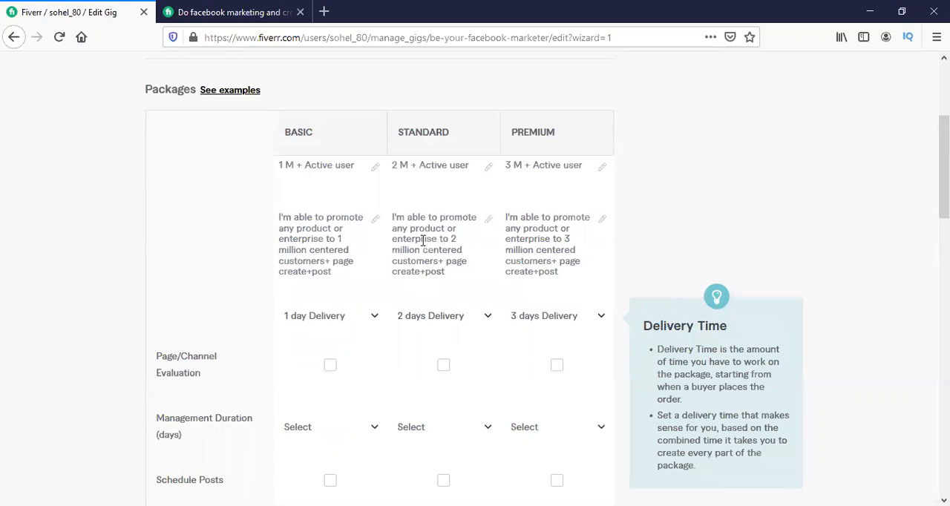
pyautogui.click(464, 319)
pyautogui.click(449, 180)
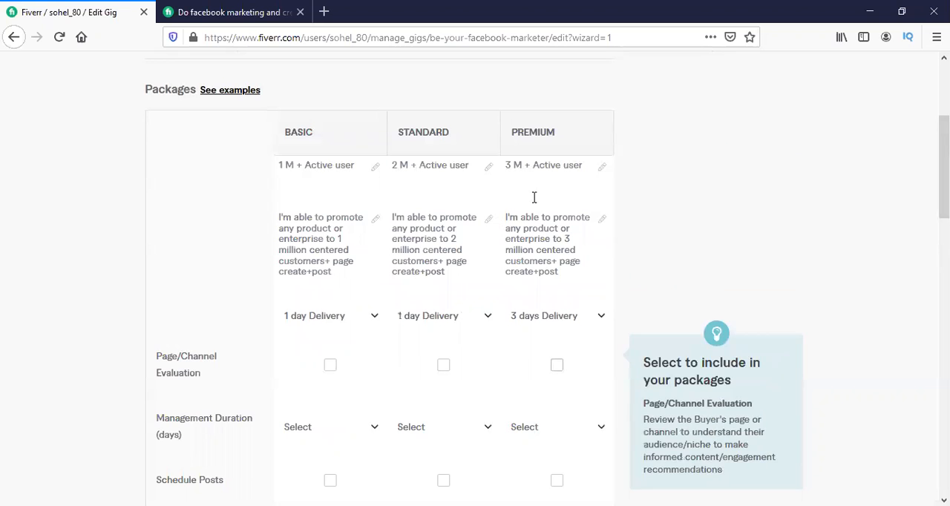
# Include Page/Channel Evaluation in the Basic, Standard and Premium packages.
pyautogui.scroll(-3, 193, 265)
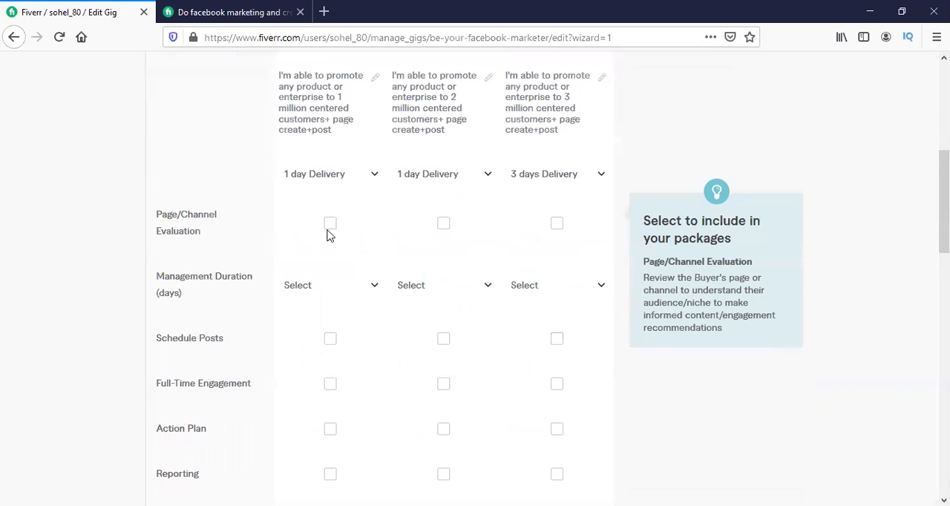
pyautogui.click(331, 226)
pyautogui.click(445, 224)
pyautogui.click(554, 226)
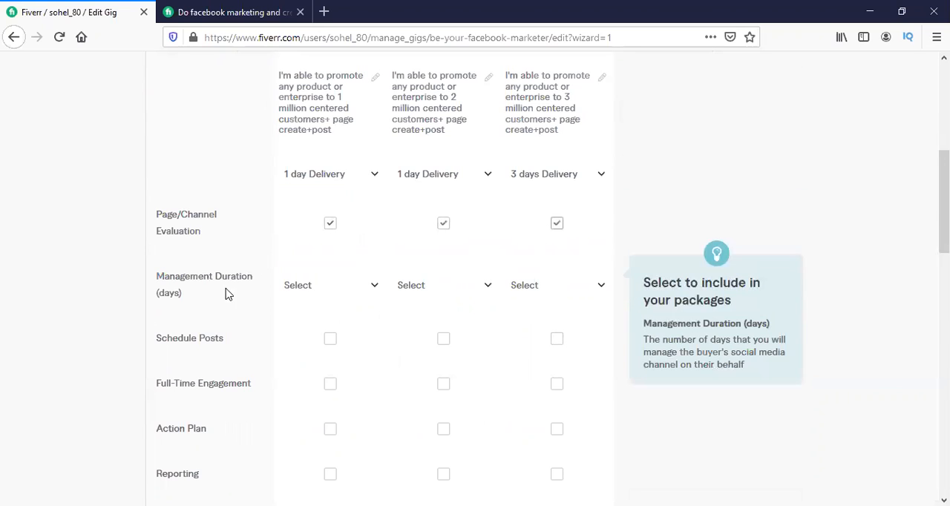
# Set the management duration to 1 day for Basic and Standard and 3 days for Premium.
pyautogui.click(320, 296)
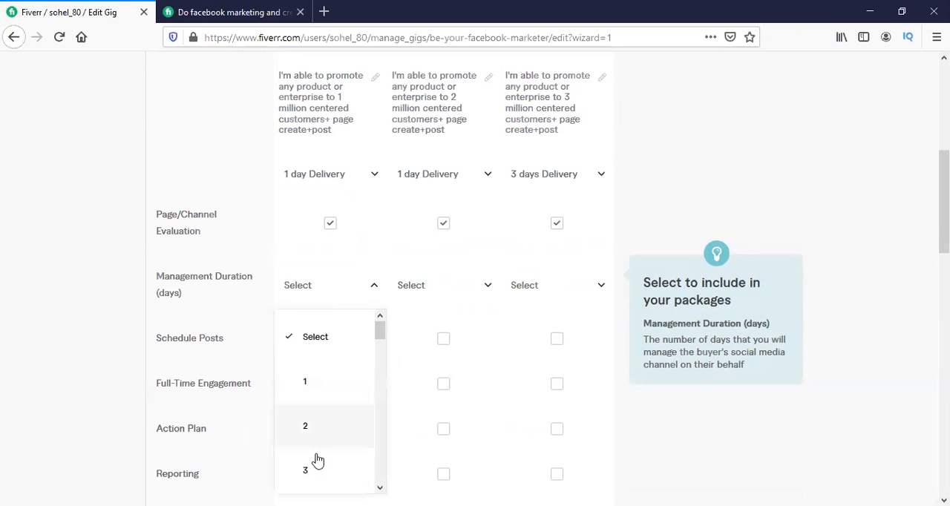
pyautogui.click(309, 381)
pyautogui.click(431, 292)
pyautogui.click(434, 383)
pyautogui.click(537, 288)
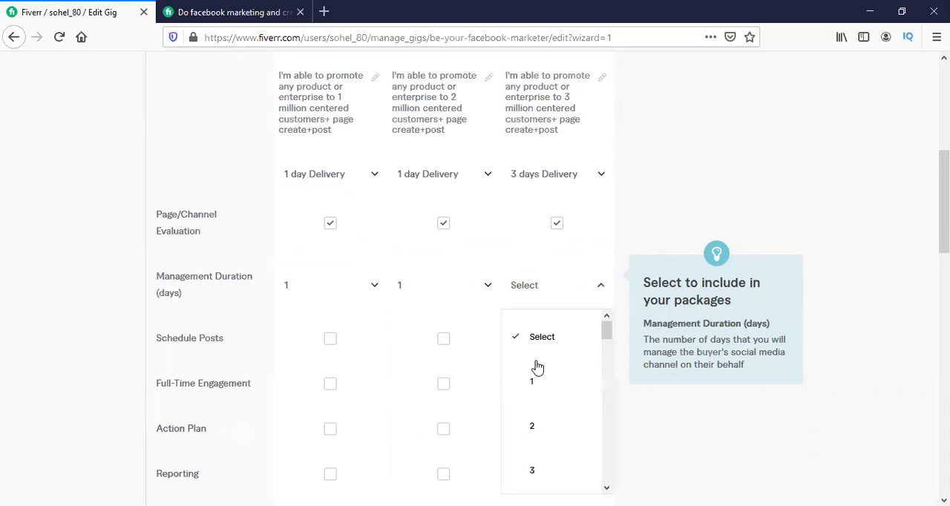
pyautogui.scroll(-1, 535, 428)
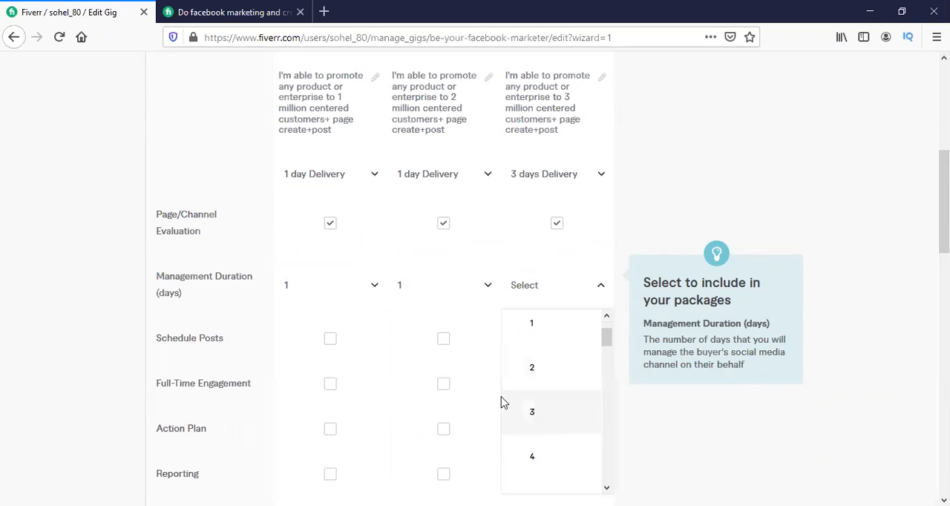
pyautogui.click(505, 403)
# Include Schedule Posts and Full-Time Engagement in the Basic, Standard and Premium packages.
pyautogui.click(444, 340)
pyautogui.click(556, 341)
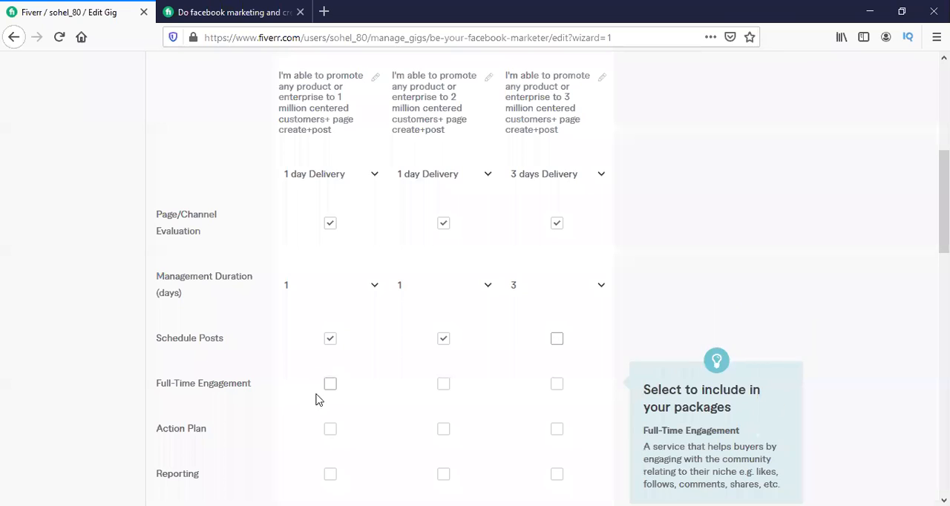
pyautogui.click(330, 384)
pyautogui.click(443, 385)
pyautogui.click(556, 385)
pyautogui.click(558, 340)
pyautogui.click(558, 386)
# Include Reporting in the Basic, Standard and Premium packages.
pyautogui.scroll(-2, 427, 308)
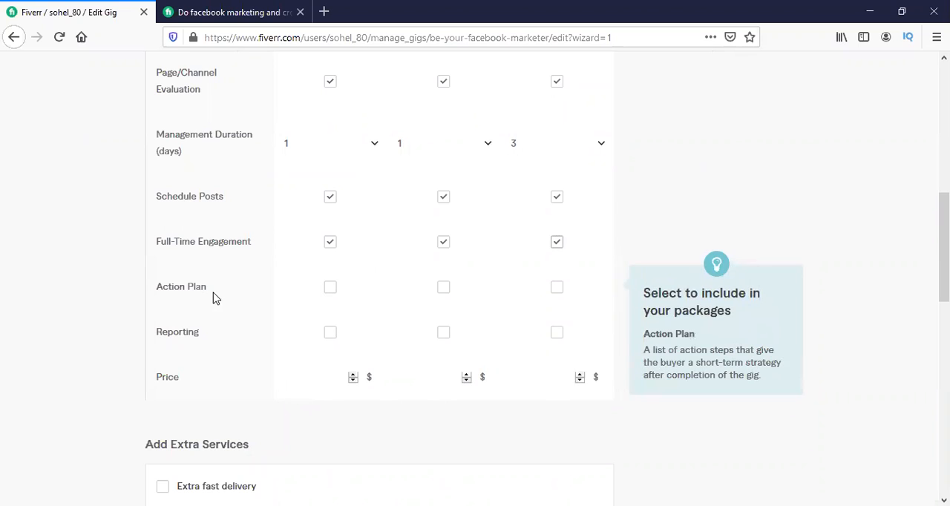
pyautogui.click(327, 336)
pyautogui.click(443, 335)
pyautogui.click(557, 334)
# Price the Basic package at $10 and the Standard and Premium packages at $20, and try to save the pricing.
pyautogui.scroll(-2, 356, 306)
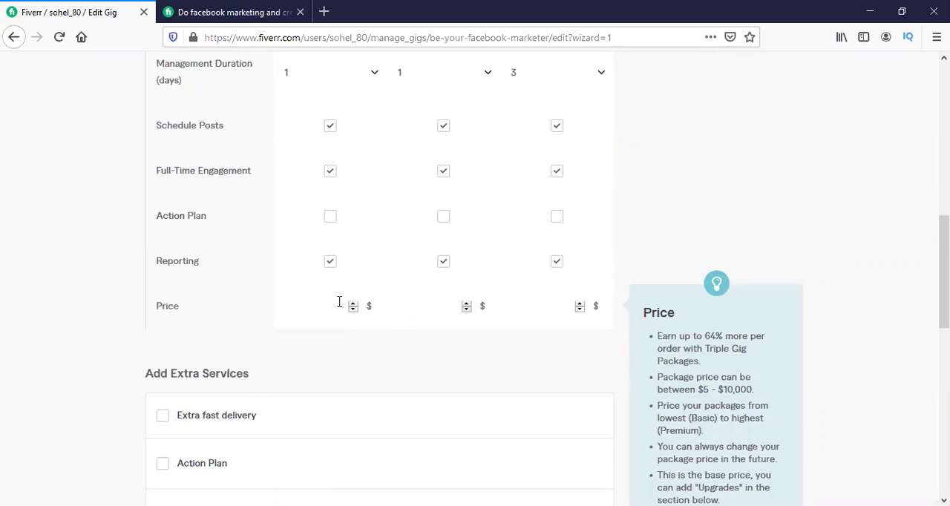
pyautogui.click(339, 302)
pyautogui.write('10')
pyautogui.click(417, 305)
pyautogui.write('20')
pyautogui.click(568, 306)
pyautogui.write('30')
pyautogui.scroll(-3, 249, 327)
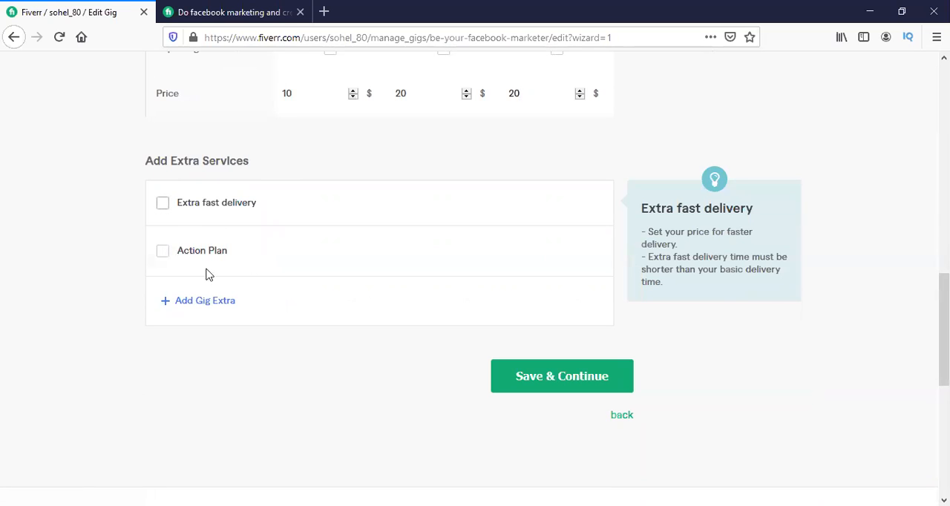
pyautogui.click(568, 387)
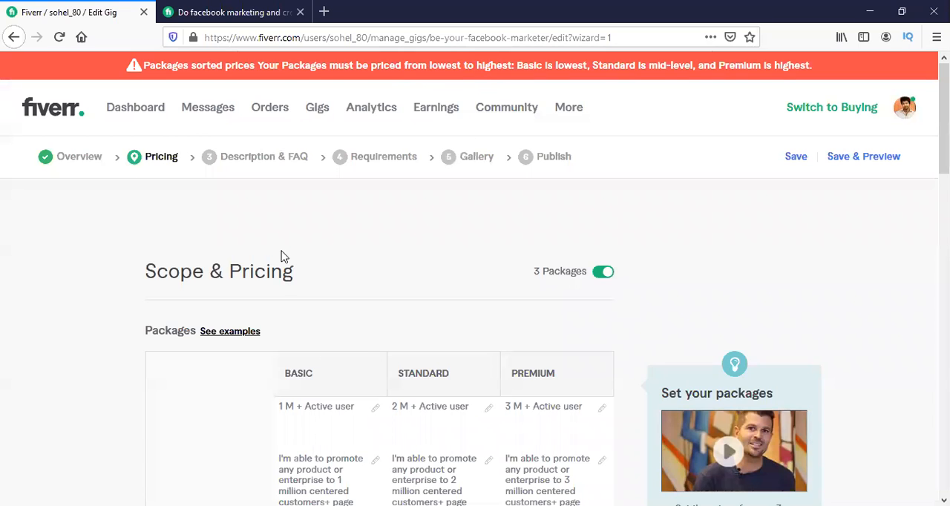
# Re-enter the Standard and Premium prices as $20 each and try to save the pricing again.
pyautogui.scroll(-8, 279, 265)
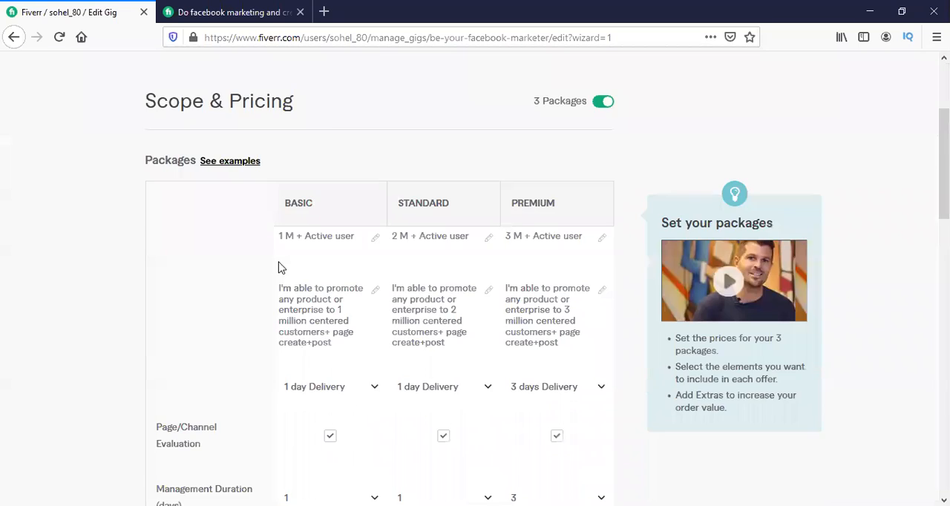
pyautogui.scroll(4, 304, 333)
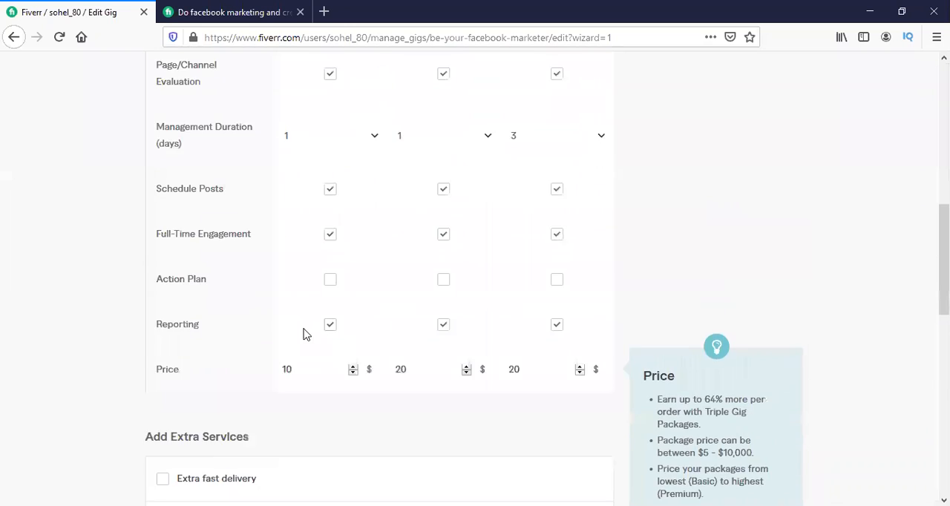
pyautogui.scroll(4, 309, 255)
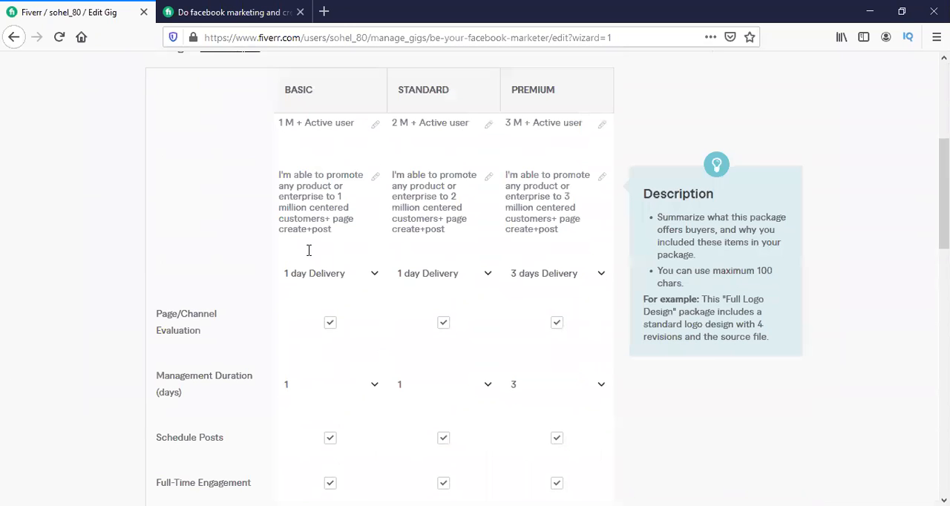
pyautogui.scroll(-2, 277, 148)
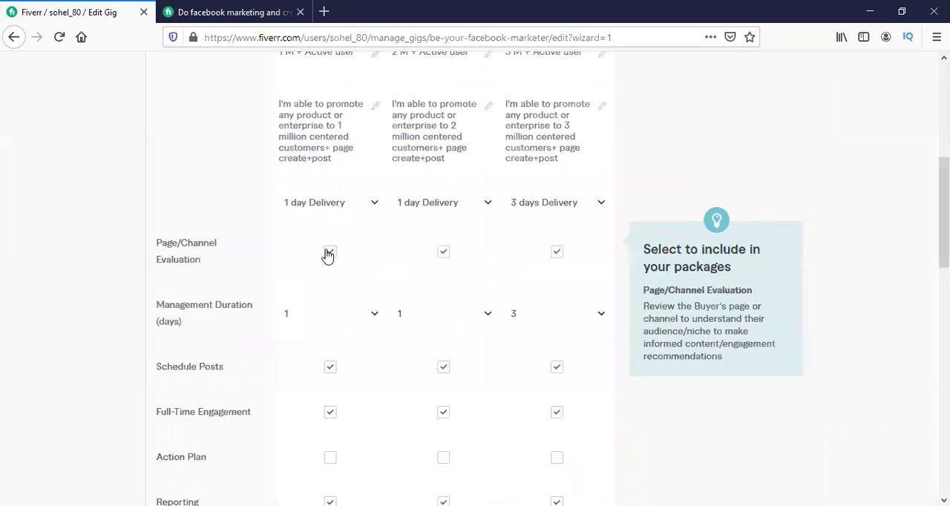
pyautogui.scroll(-4, 560, 279)
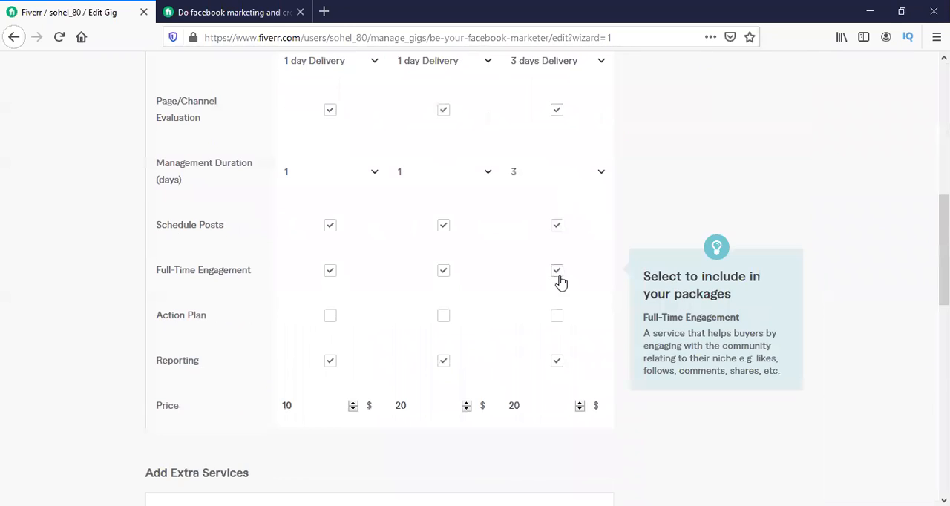
pyautogui.scroll(-2, 558, 304)
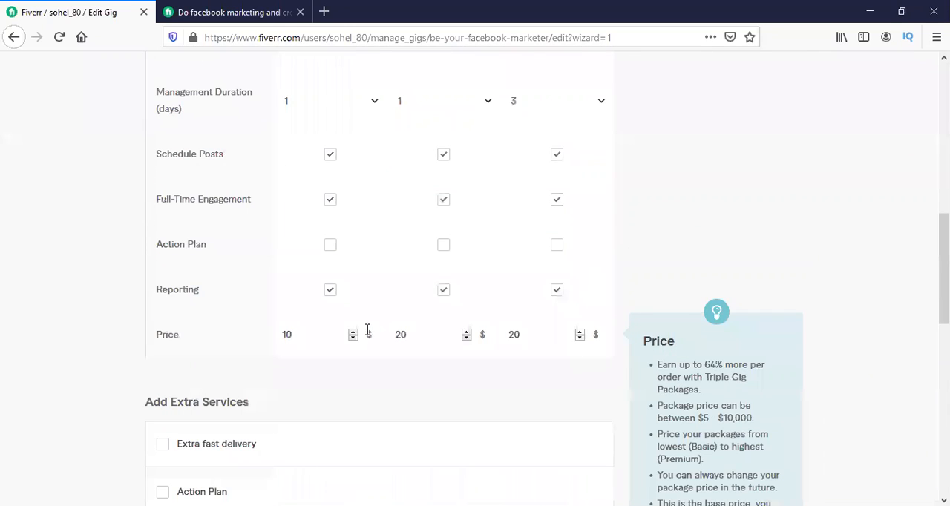
pyautogui.click(419, 336)
pyautogui.press('BackSpace')
pyautogui.write('15')
pyautogui.press('BackSpace')
pyautogui.write('0')
pyautogui.press('BackSpace')
pyautogui.press('BackSpace')
pyautogui.write('20')
pyautogui.click(532, 335)
pyautogui.press('BackSpace')
pyautogui.write('30')
pyautogui.scroll(-4, 320, 337)
pyautogui.click(545, 333)
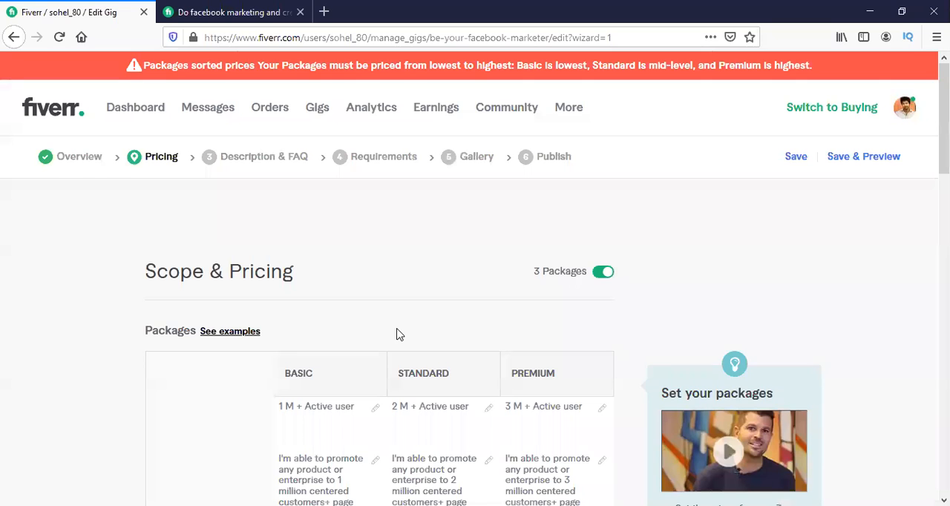
# Set both the Standard and Premium package prices to $25.
pyautogui.scroll(-10, 397, 335)
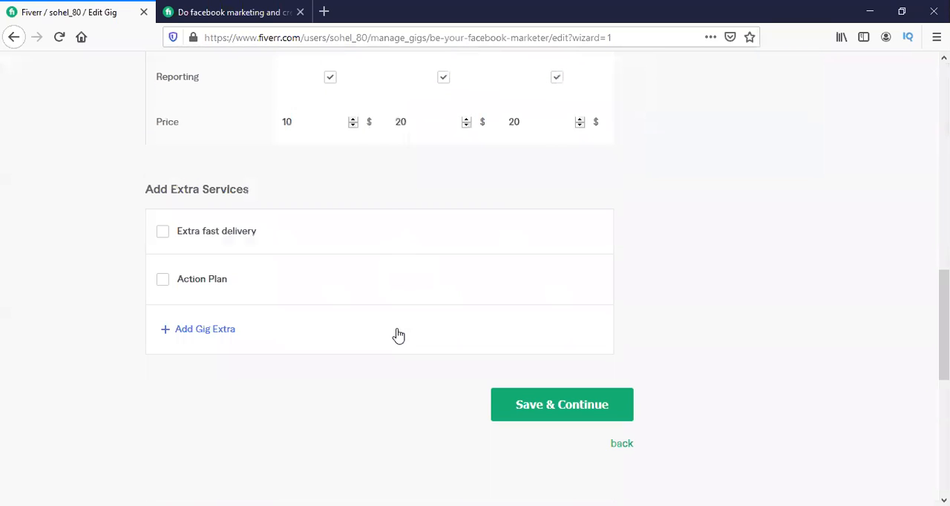
pyautogui.scroll(1, 415, 121)
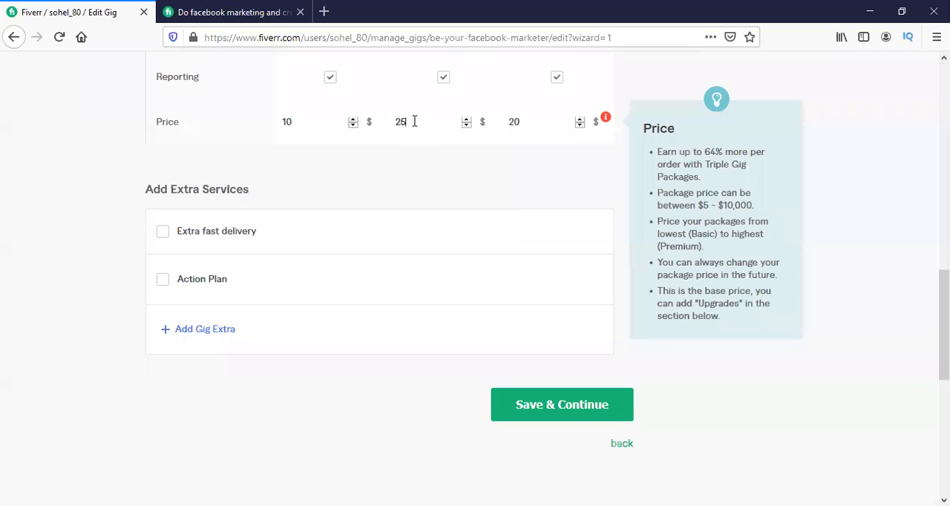
pyautogui.moveTo(602, 121)
pyautogui.click(520, 119)
pyautogui.write('25')
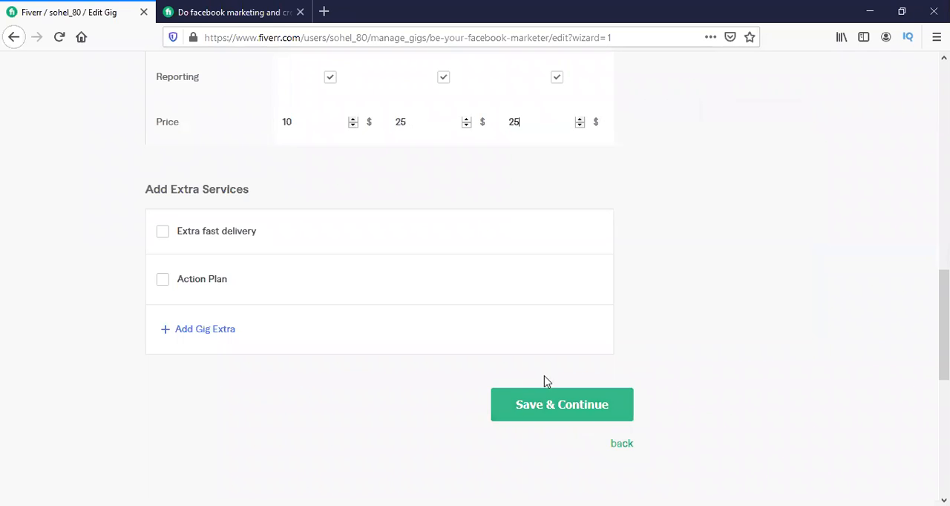
# Set the Standard package price to $50 and try to save the pricing.
pyautogui.click(427, 130)
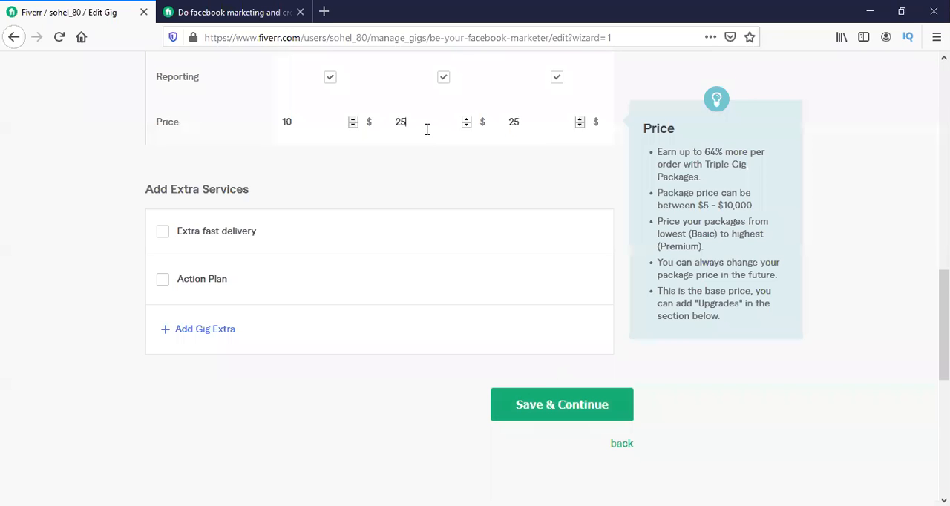
pyautogui.press('BackSpace')
pyautogui.write('0')
pyautogui.press('BackSpace')
pyautogui.press('BackSpace')
pyautogui.write('50')
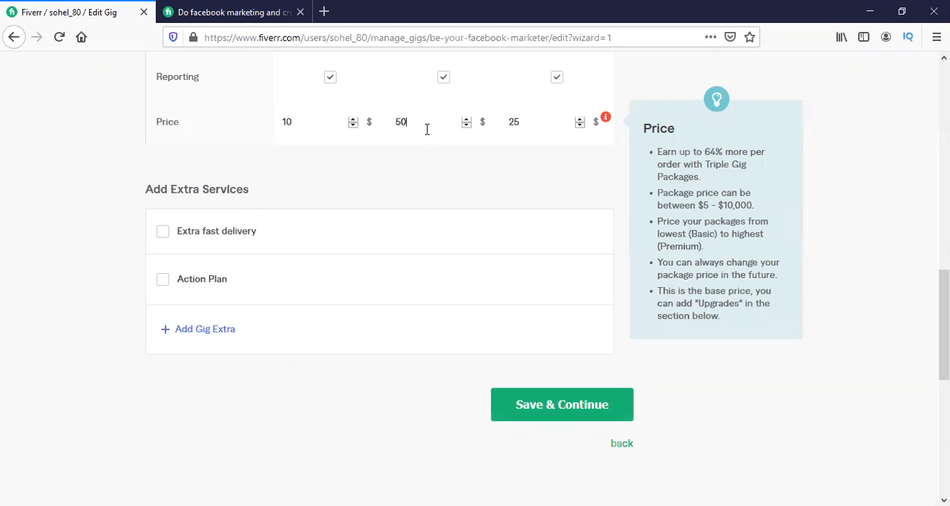
pyautogui.click(600, 410)
# Set the Standard package price to $10 and try to save the pricing.
pyautogui.click(524, 282)
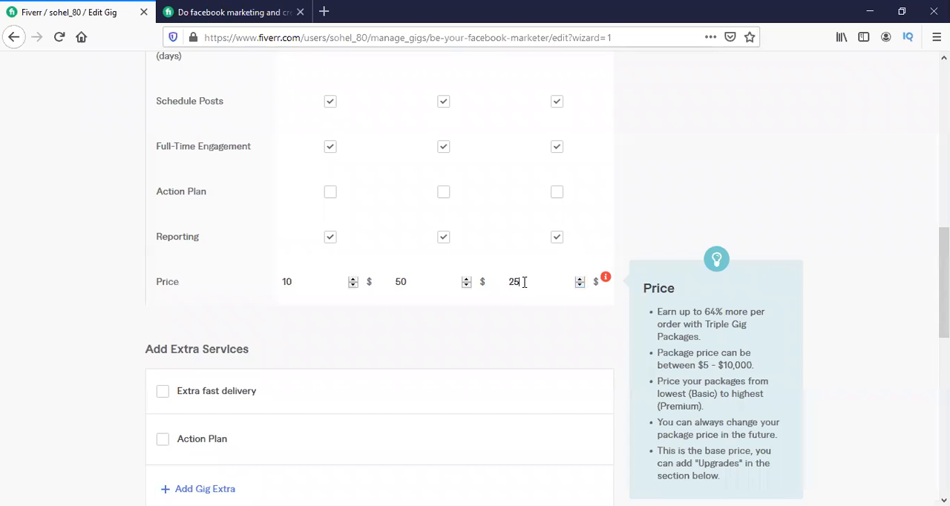
pyautogui.click(453, 282)
pyautogui.press('BackSpace')
pyautogui.write('15')
pyautogui.scroll(-2, 453, 318)
pyautogui.click(589, 408)
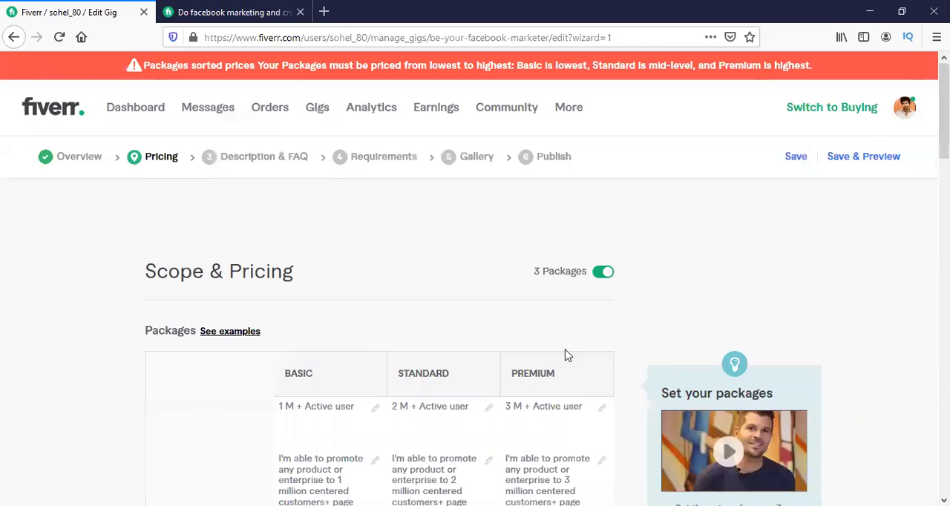
# Set the Standard package's delivery time to 2 days and its management duration to 2 days.
pyautogui.scroll(-6, 525, 293)
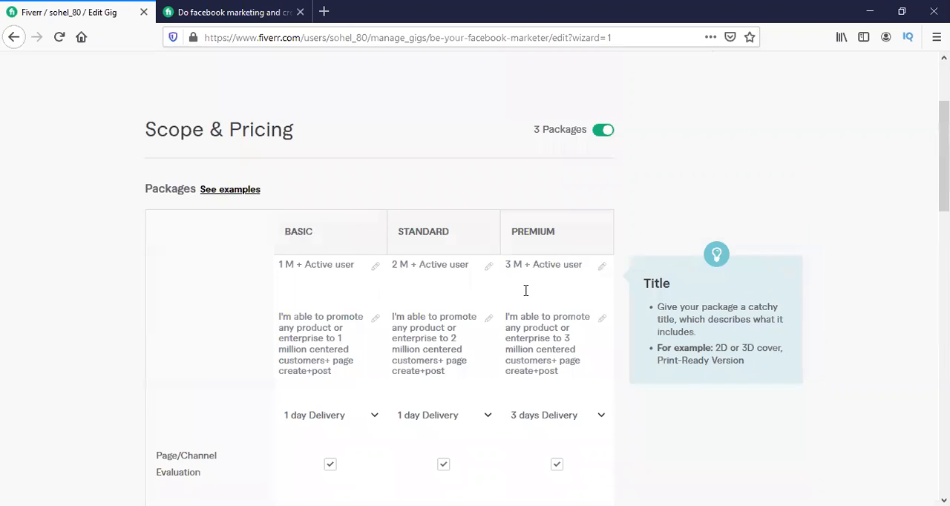
pyautogui.scroll(5, 526, 295)
pyautogui.click(432, 417)
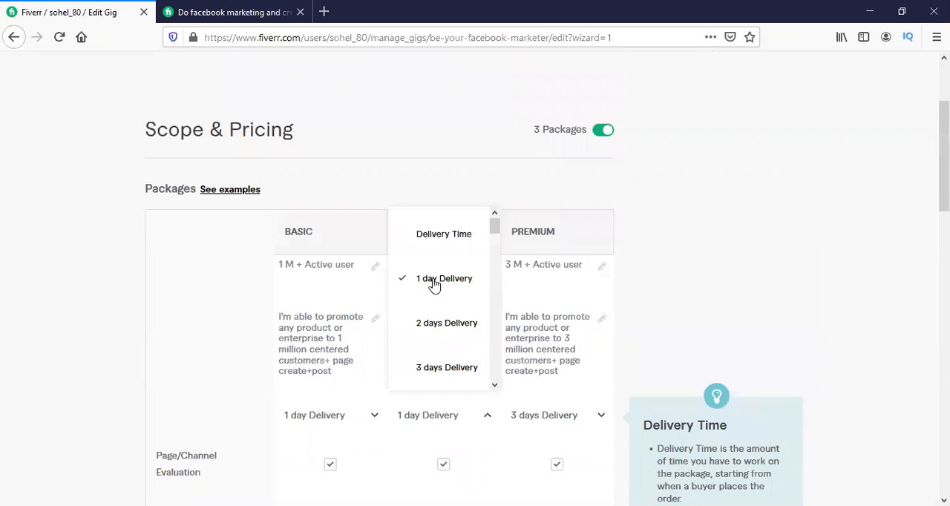
pyautogui.click(441, 329)
pyautogui.scroll(-4, 442, 328)
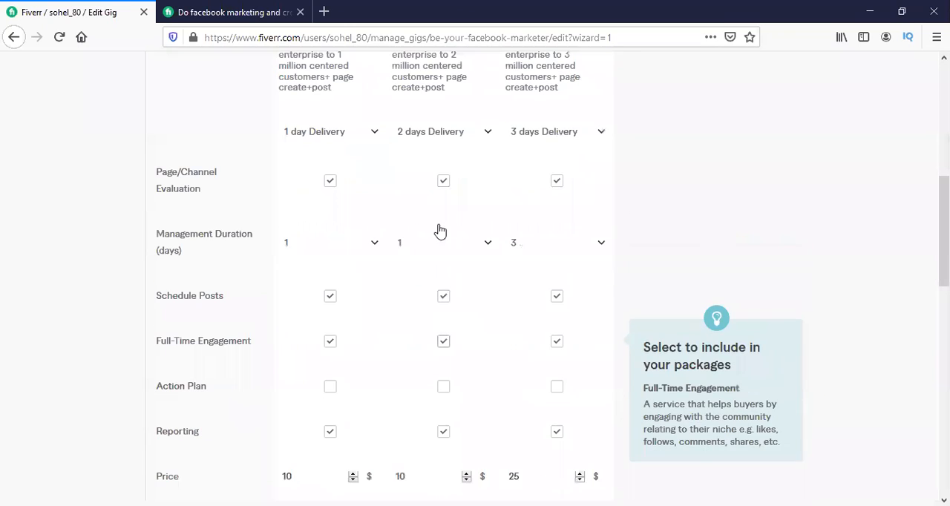
pyautogui.click(400, 254)
pyautogui.click(436, 382)
# Set the Standard package price to $15 and save the pricing to continue to the description.
pyautogui.scroll(-7, 469, 228)
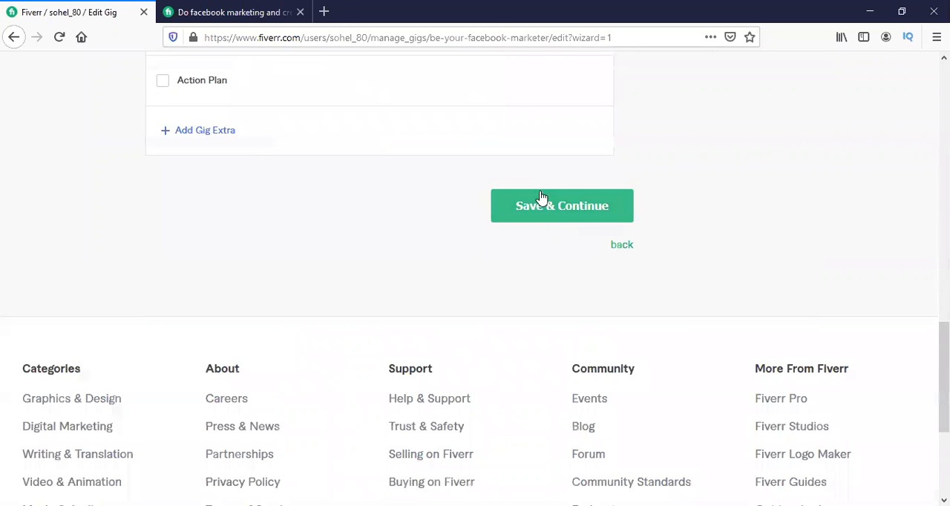
pyautogui.scroll(1, 541, 197)
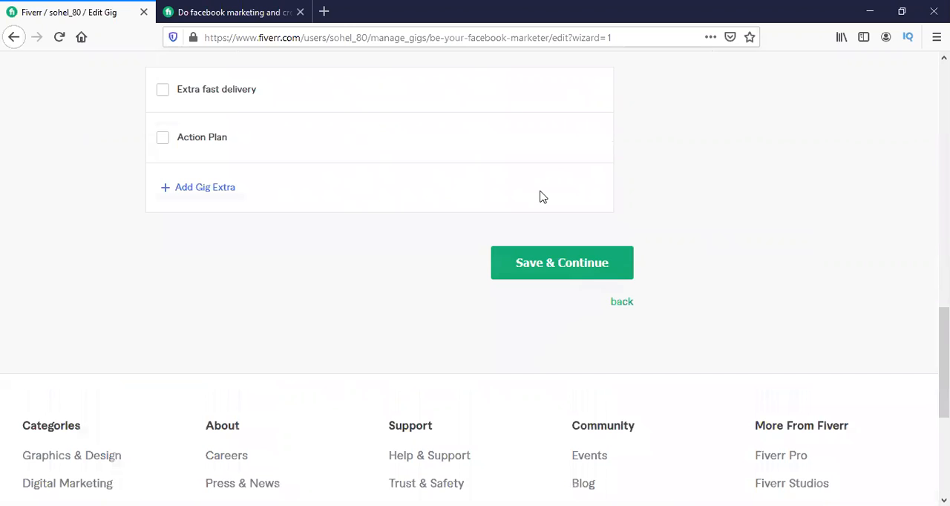
pyautogui.scroll(4, 564, 191)
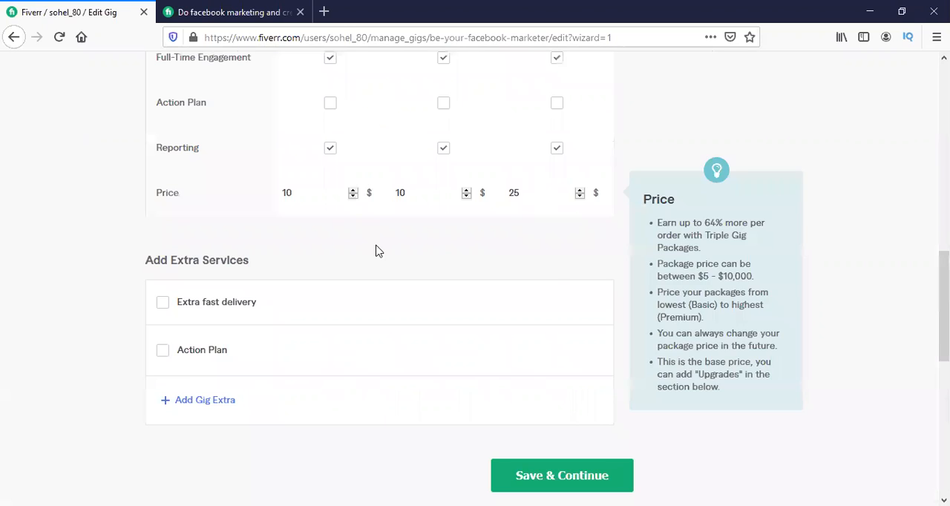
pyautogui.scroll(4, 378, 251)
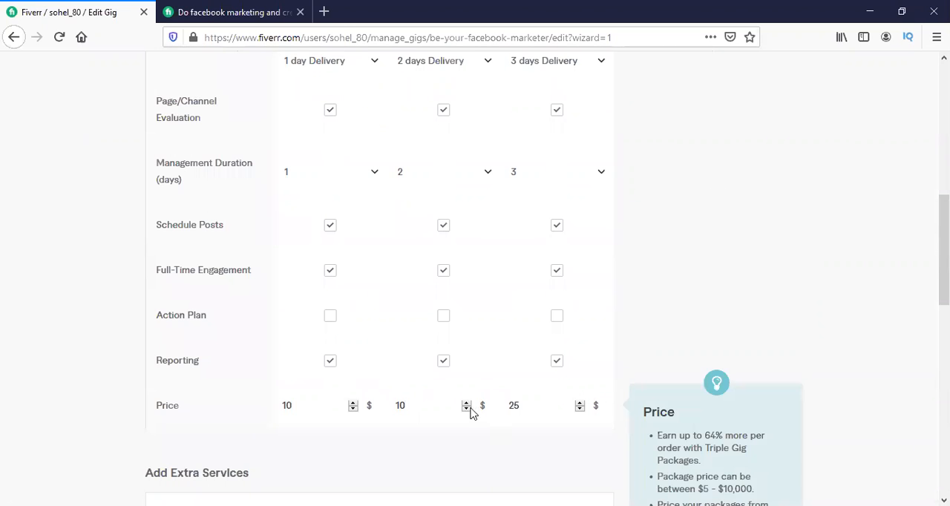
pyautogui.scroll(-1, 465, 371)
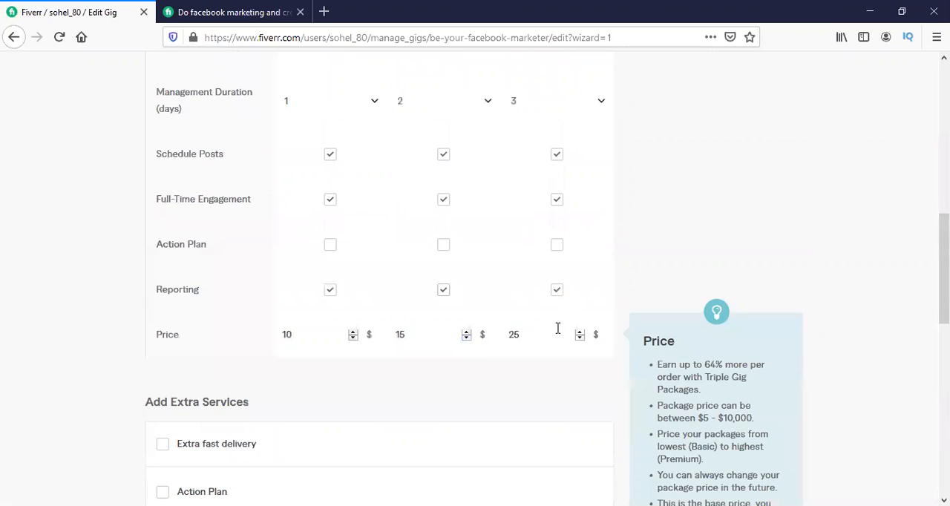
pyautogui.scroll(-5, 558, 331)
pyautogui.click(560, 278)
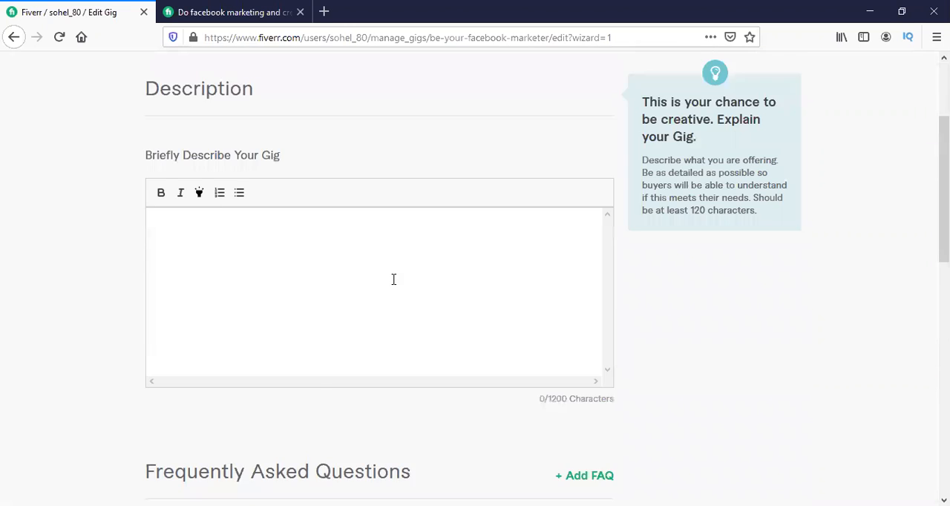
# Paste the prepared Facebook marketing text into the gig description and turn on bold formatting.
pyautogui.scroll(-1, 369, 201)
pyautogui.scroll(-3, 275, 204)
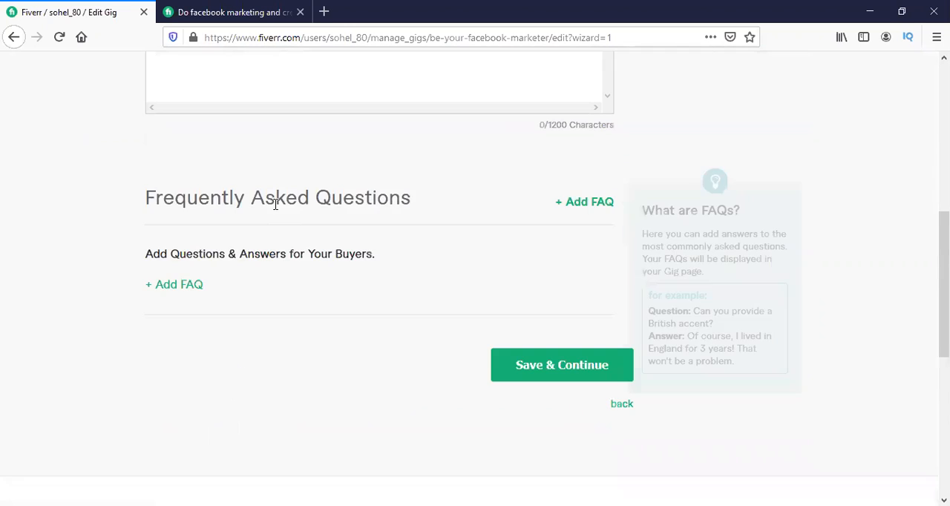
pyautogui.scroll(5, 275, 204)
pyautogui.scroll(-2, 687, 390)
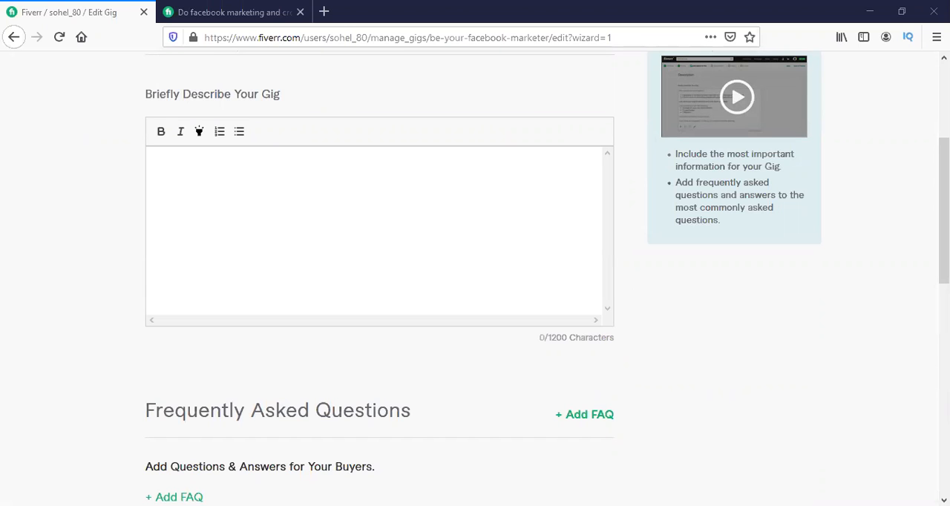
pyautogui.click(375, 224)
pyautogui.hotkey('ctrl', 'v')
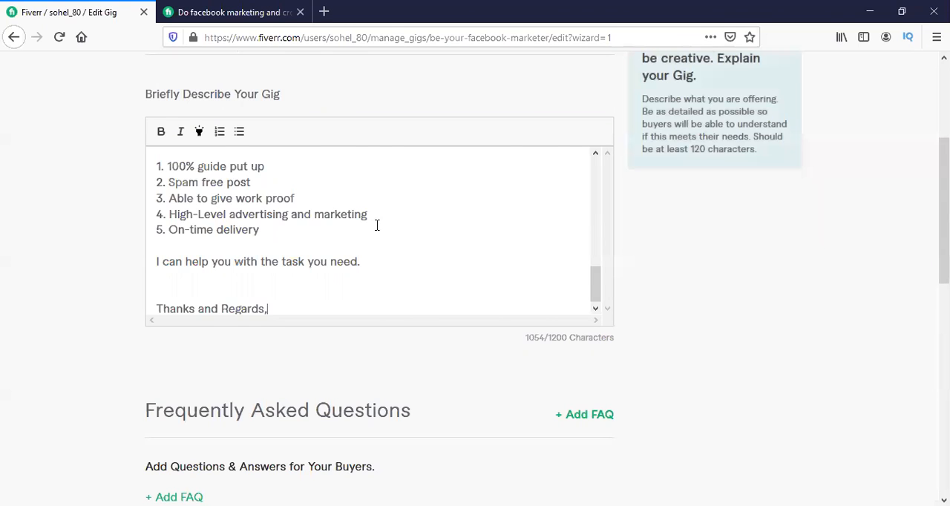
pyautogui.scroll(8, 377, 225)
pyautogui.click(167, 141)
pyautogui.scroll(8, 252, 208)
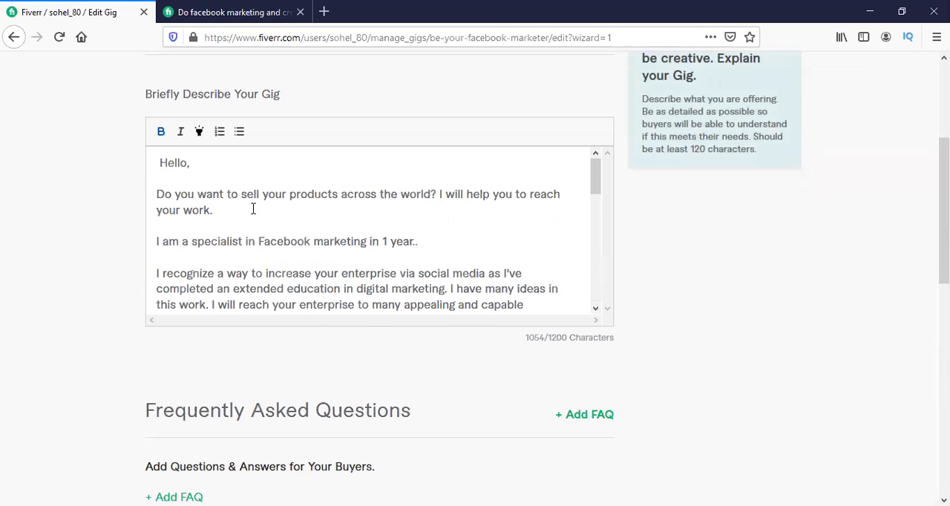
# Save the gig description without adding an FAQ and continue to the buyer requirements.
pyautogui.scroll(-10, 253, 209)
pyautogui.scroll(-4, 649, 317)
pyautogui.click(563, 294)
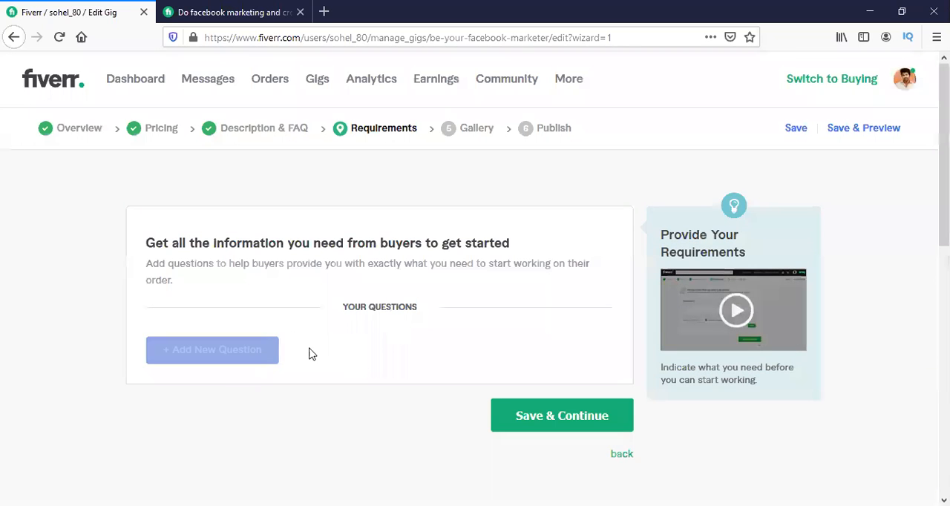
# Start a new required buyer question with the first line "If u happy for my work..".
pyautogui.click(175, 360)
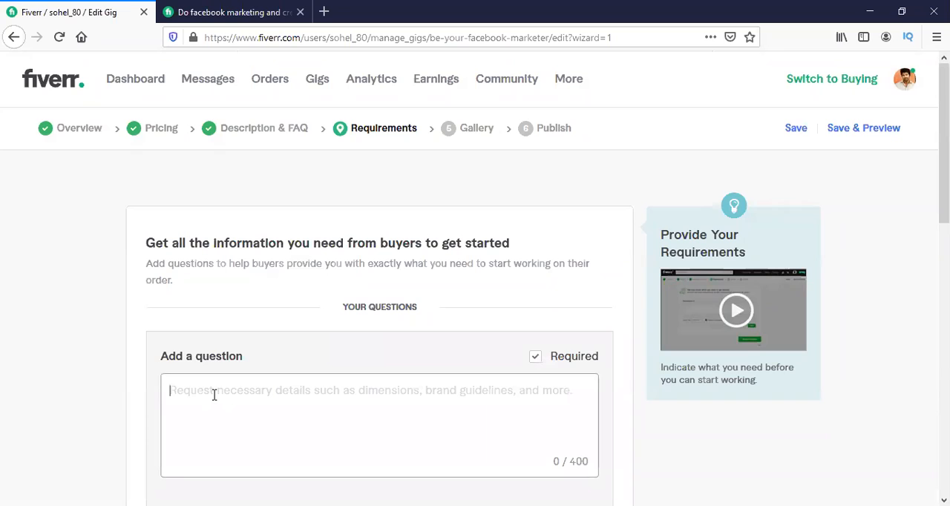
pyautogui.write('If u hap')
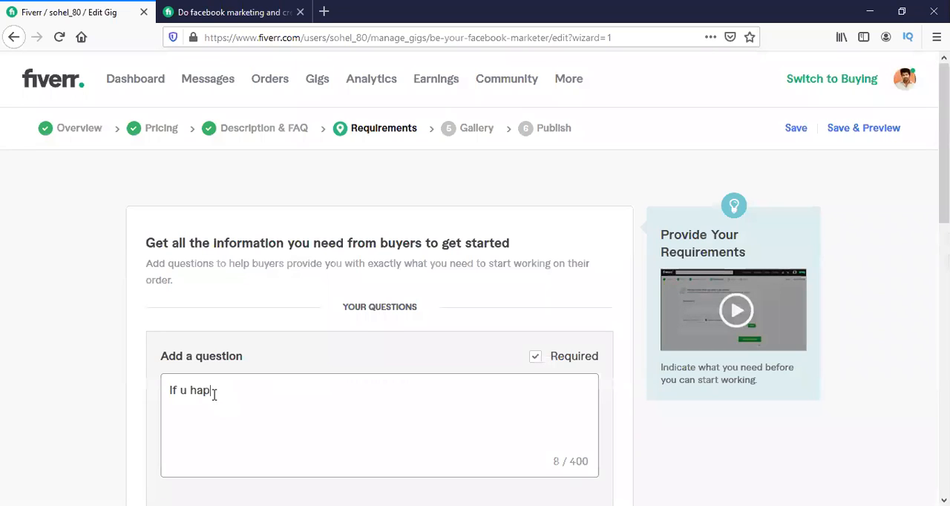
pyautogui.write('py for my wor')
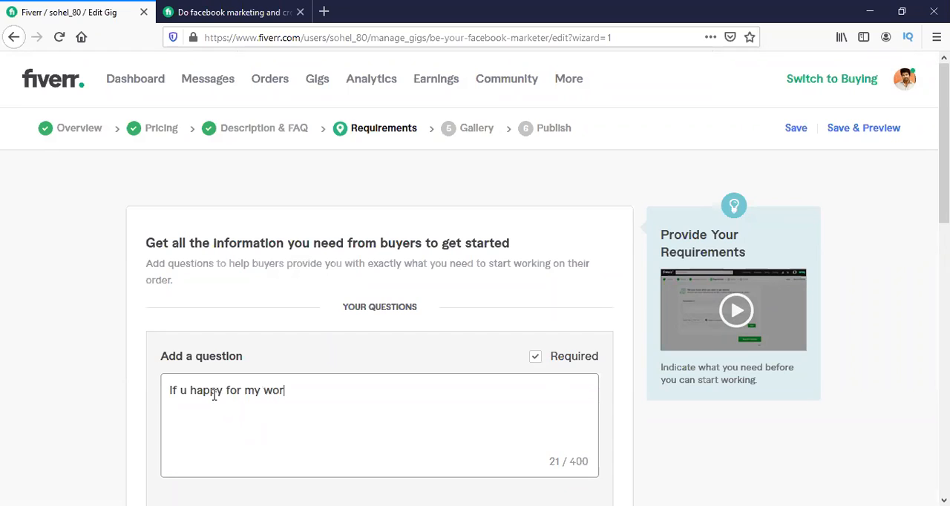
pyautogui.write('k...')
pyautogui.write('y')
pyautogui.press('BackSpace')
# Write "I hope u get me extra money.." as the second line of the buyer question.
pyautogui.write('I hope u get m')
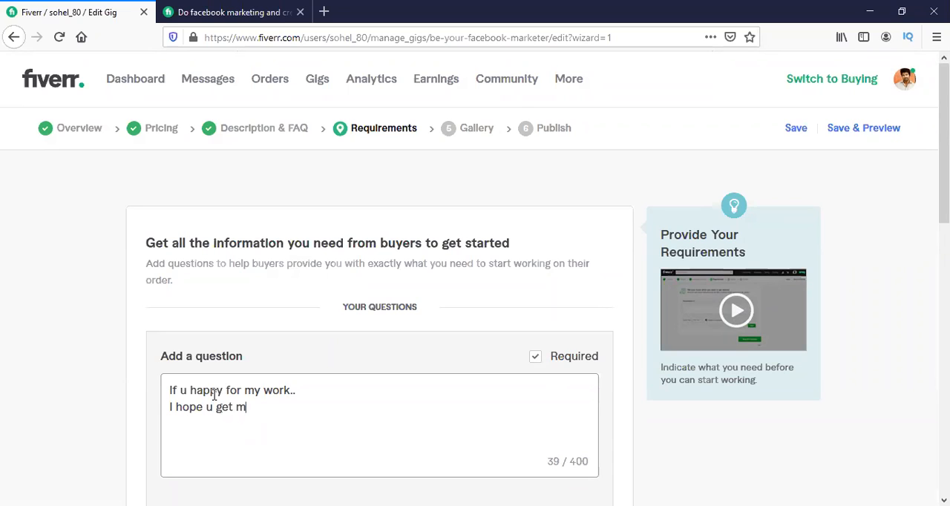
pyautogui.write('e w')
pyautogui.press('BackSpace')
pyautogui.write('e extra')
pyautogui.write('money..')
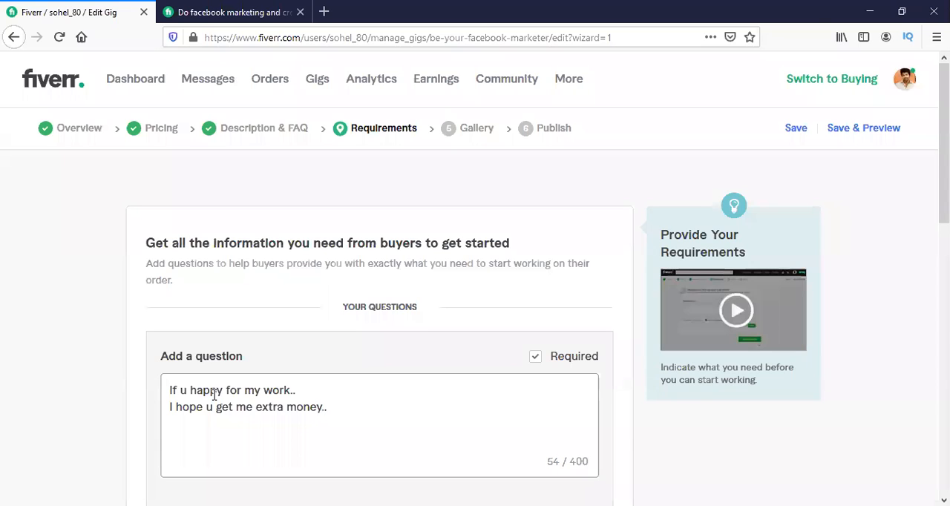
# Add the buyer question with a free text answer and save the requirements to continue to the gallery.
pyautogui.scroll(-4, 214, 394)
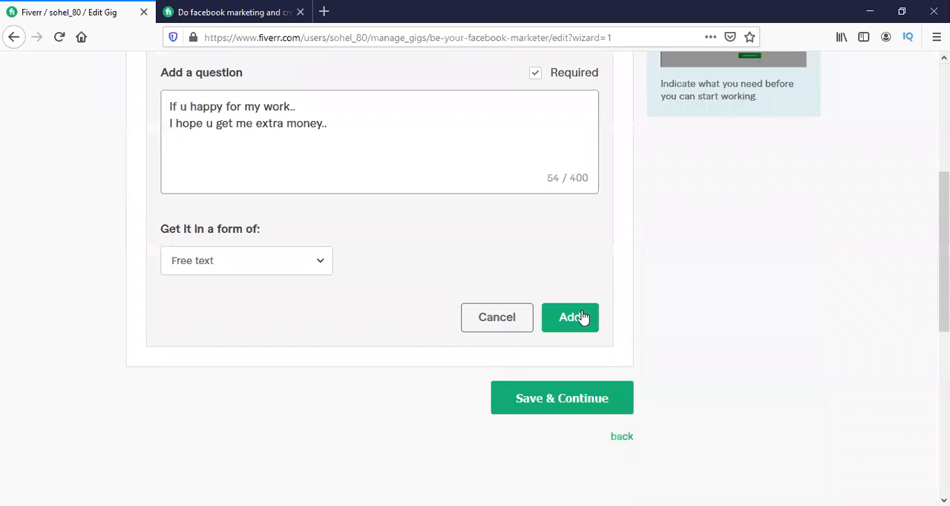
pyautogui.click(208, 270)
pyautogui.click(210, 268)
pyautogui.scroll(1, 217, 264)
pyautogui.scroll(3, 217, 264)
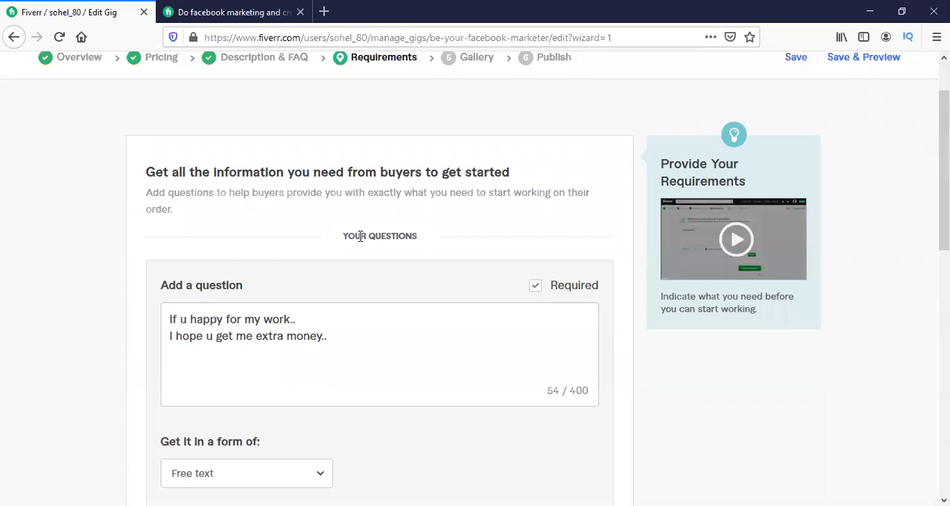
pyautogui.scroll(-2, 476, 236)
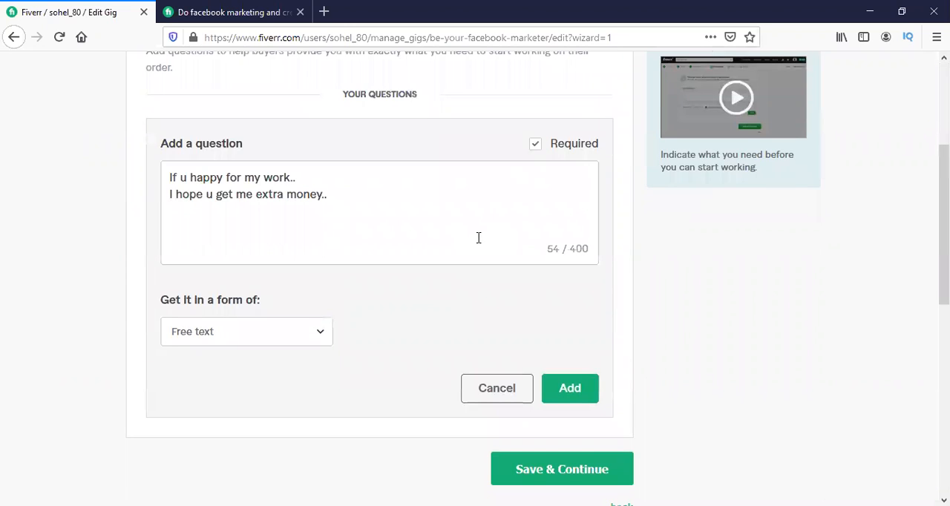
pyautogui.click(562, 393)
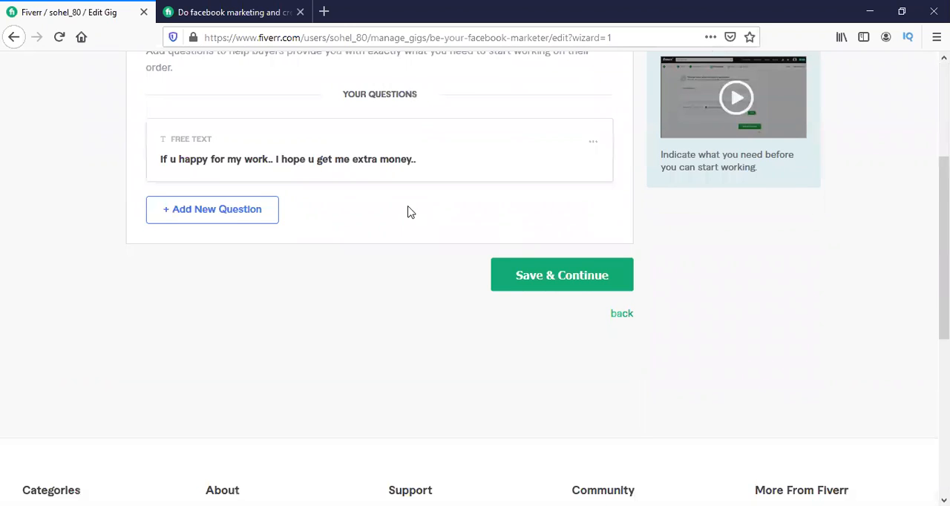
pyautogui.scroll(-3, 519, 286)
pyautogui.scroll(3, 614, 225)
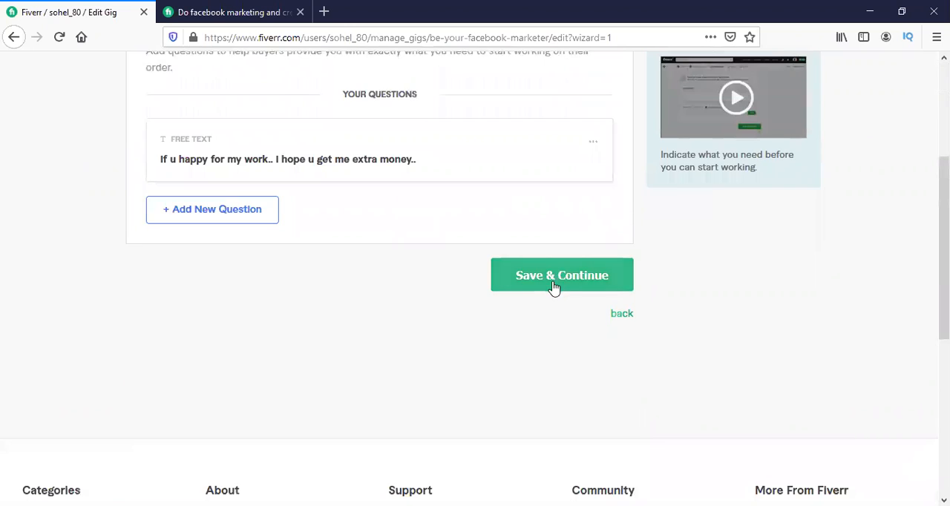
pyautogui.click(553, 286)
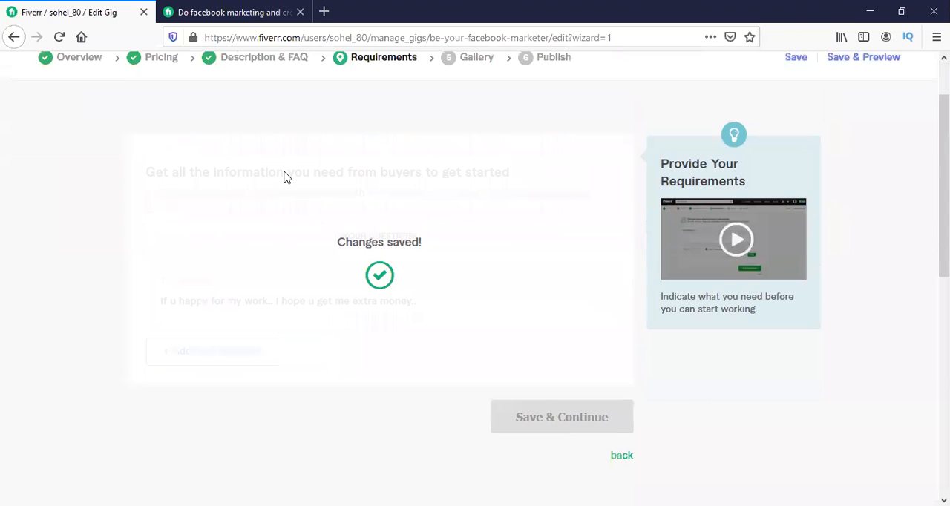
# Look through the gallery's video, photo, audio and PDF upload sections and their guidelines.
pyautogui.scroll(-5, 287, 176)
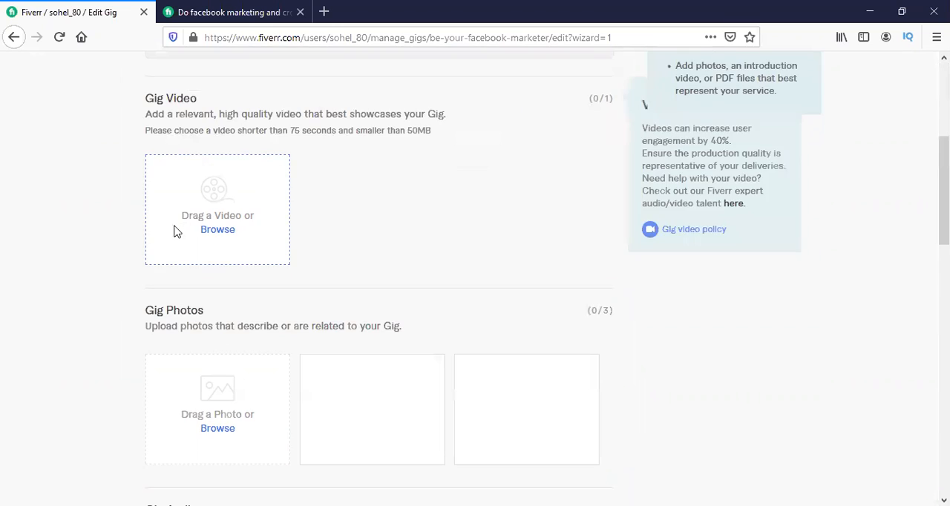
pyautogui.scroll(-1, 183, 280)
pyautogui.scroll(2, 195, 289)
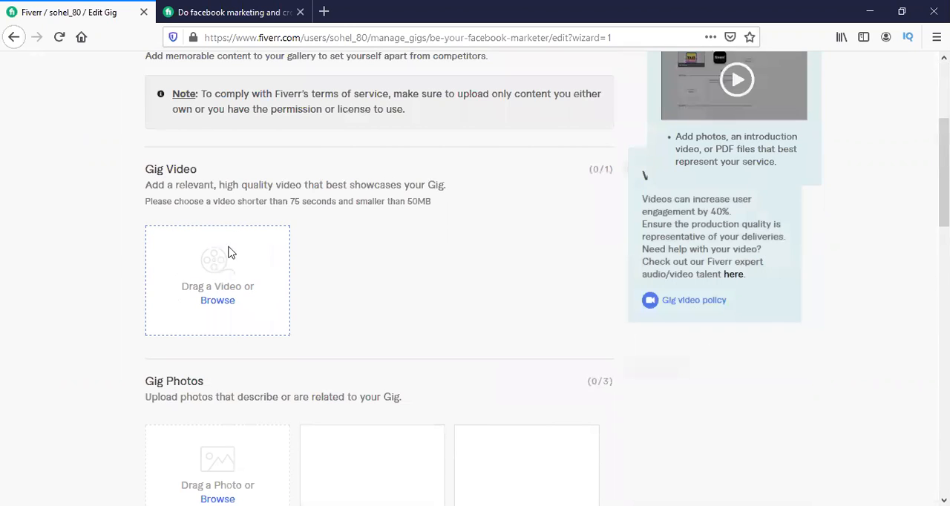
pyautogui.scroll(-3, 232, 245)
pyautogui.scroll(-1, 234, 237)
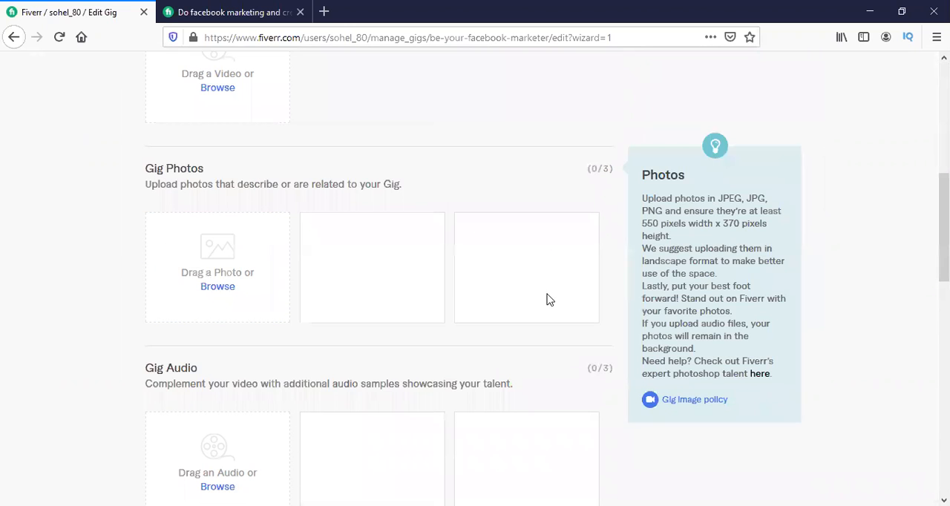
pyautogui.scroll(-3, 228, 206)
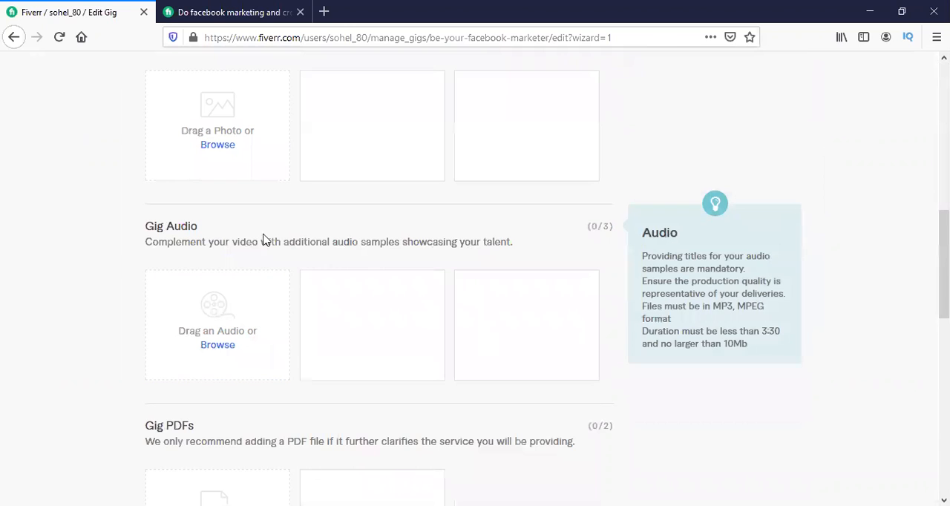
pyautogui.scroll(-4, 241, 232)
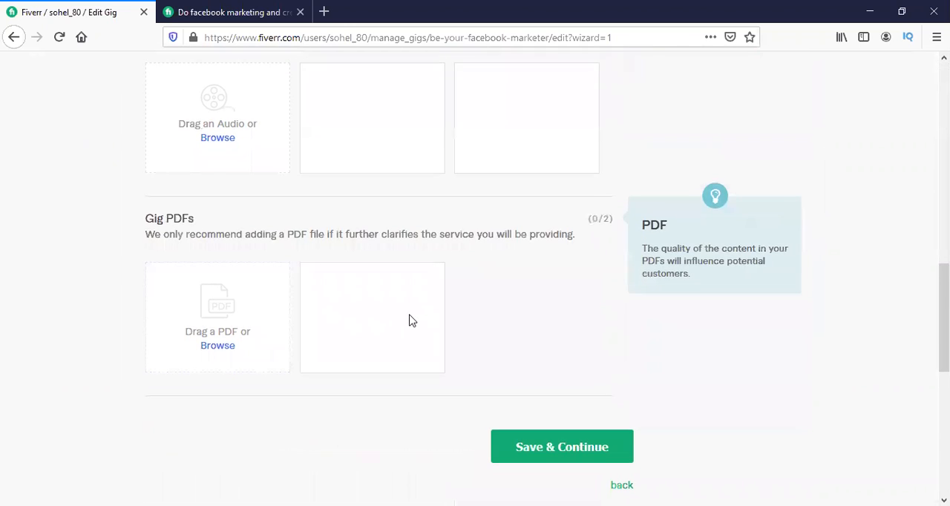
pyautogui.scroll(5, 413, 320)
pyautogui.scroll(1, 213, 230)
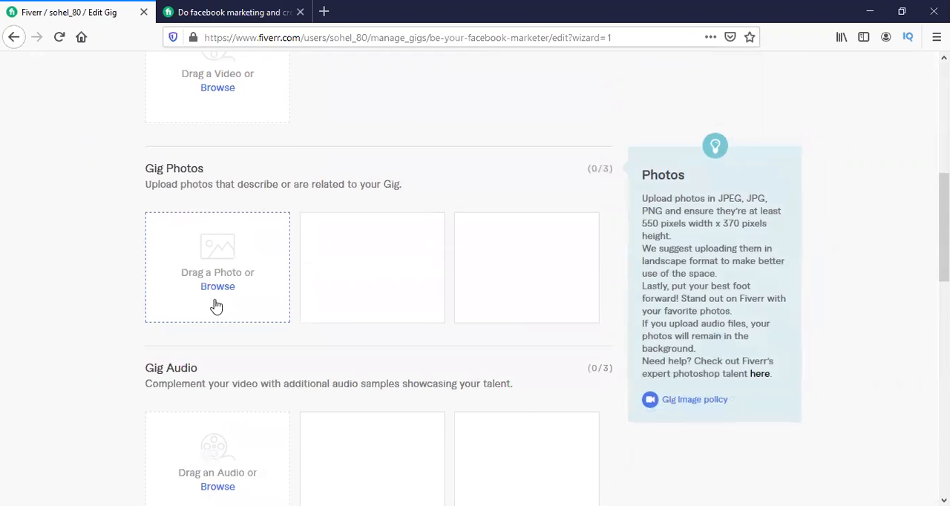
# Upload the JPG image from the Downloads folder as the first gig photo and save the gallery to continue to publishing.
pyautogui.click(215, 293)
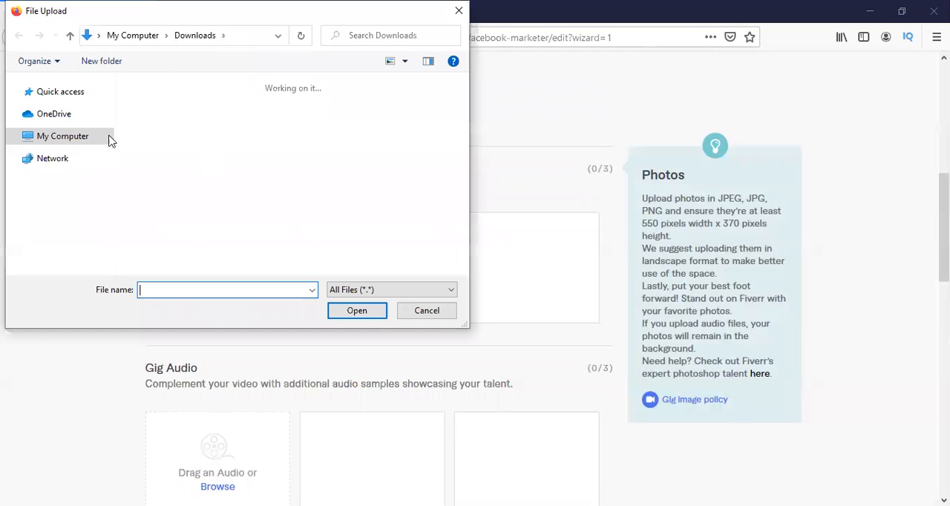
pyautogui.click(170, 148)
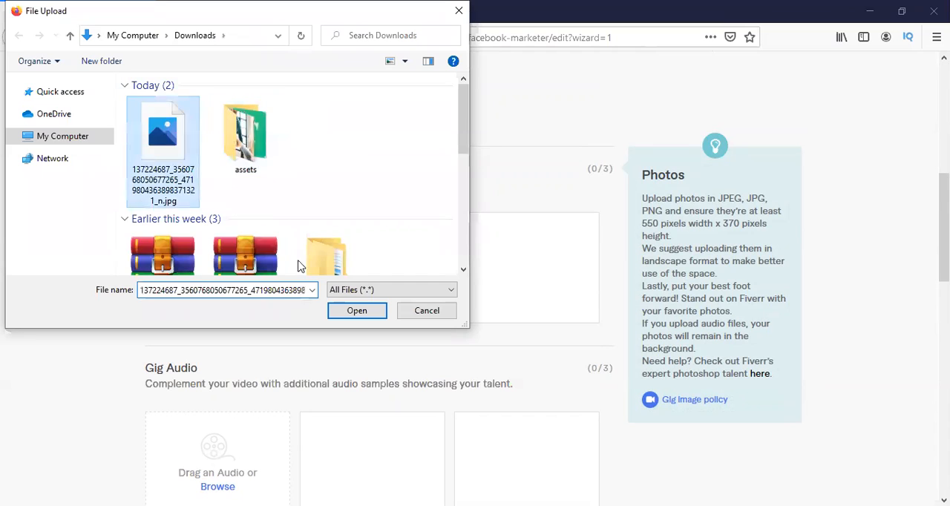
pyautogui.click(348, 312)
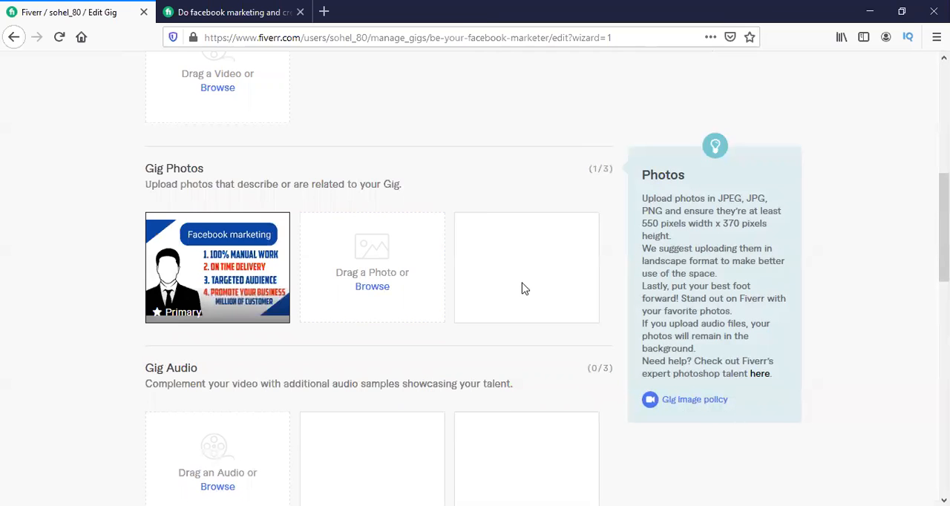
pyautogui.scroll(-7, 524, 291)
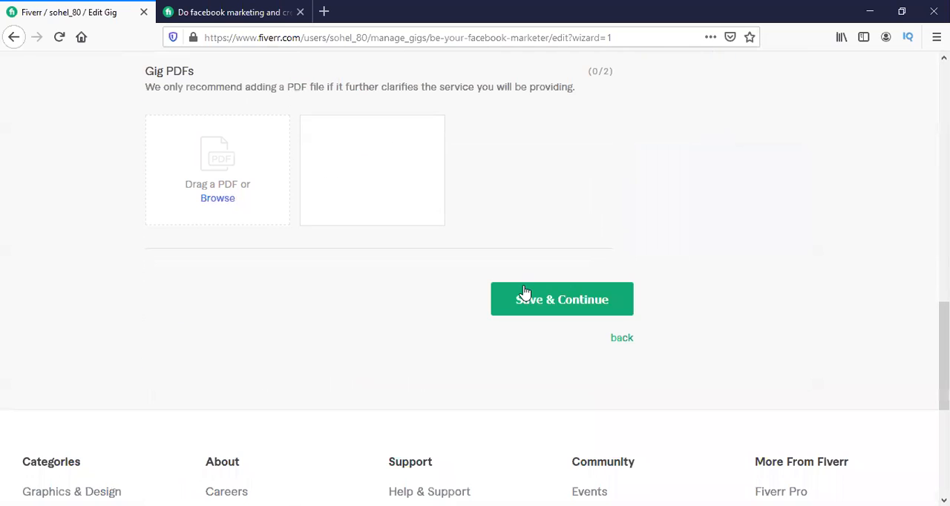
pyautogui.click(556, 308)
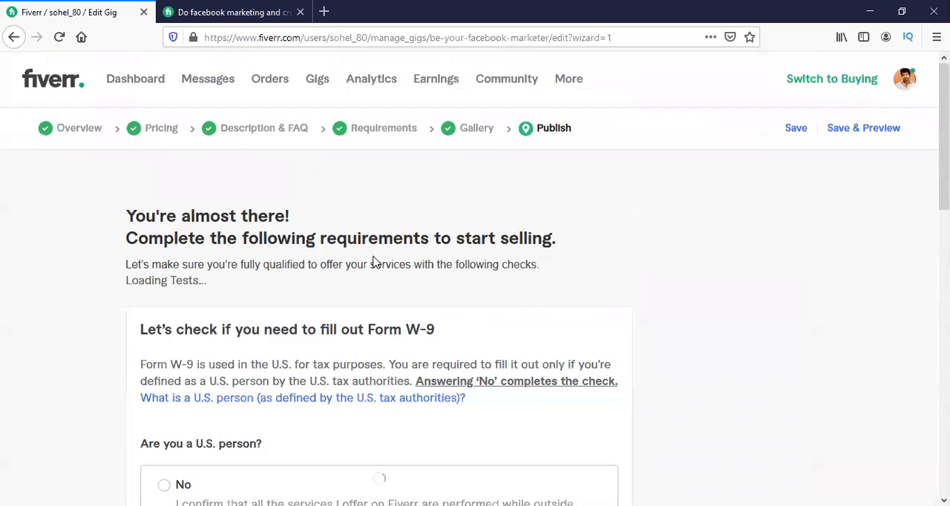
# Answer No to the U.S. person question in the Form W-9 check, save it and dismiss the confirmation.
pyautogui.scroll(-5, 373, 256)
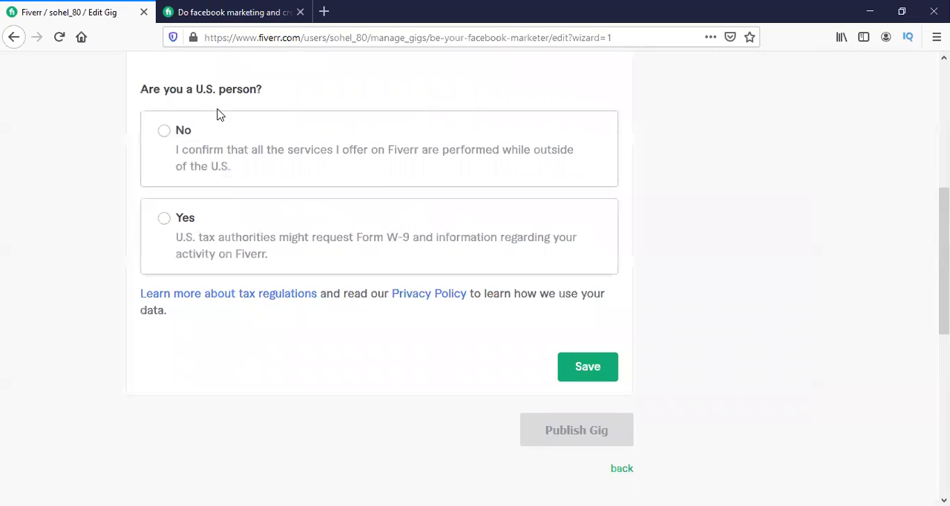
pyautogui.scroll(2, 240, 118)
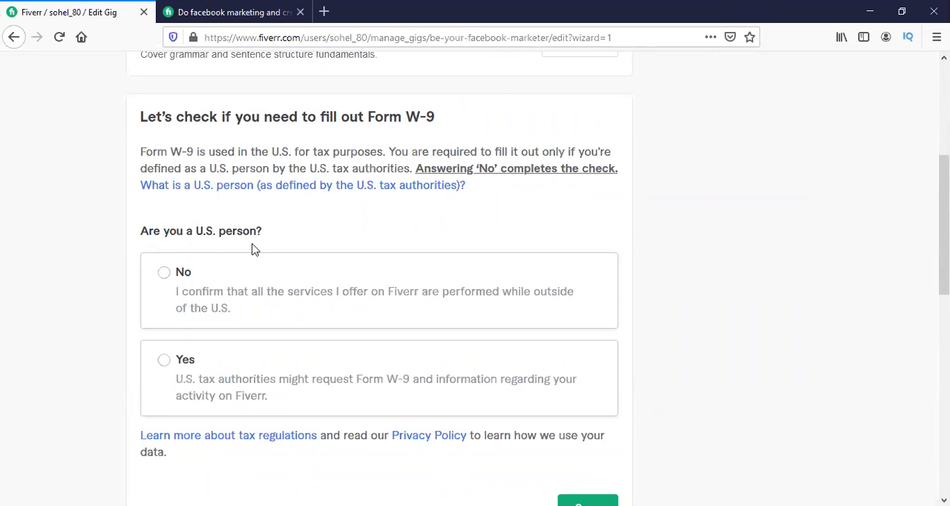
pyautogui.click(178, 269)
pyautogui.scroll(-2, 460, 260)
pyautogui.click(587, 367)
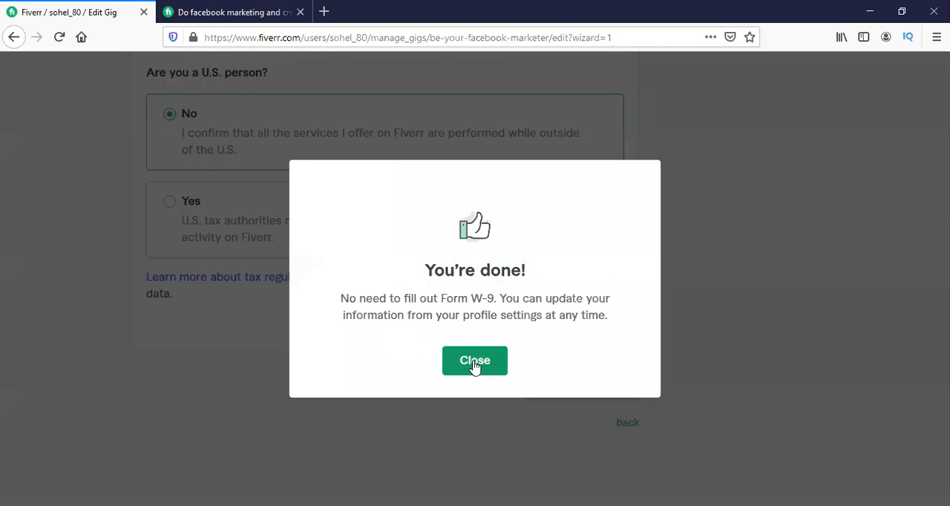
pyautogui.click(475, 366)
# Check the remaining publishing requirements, save the gig and open its preview to review the title, description and Basic package.
pyautogui.scroll(4, 554, 386)
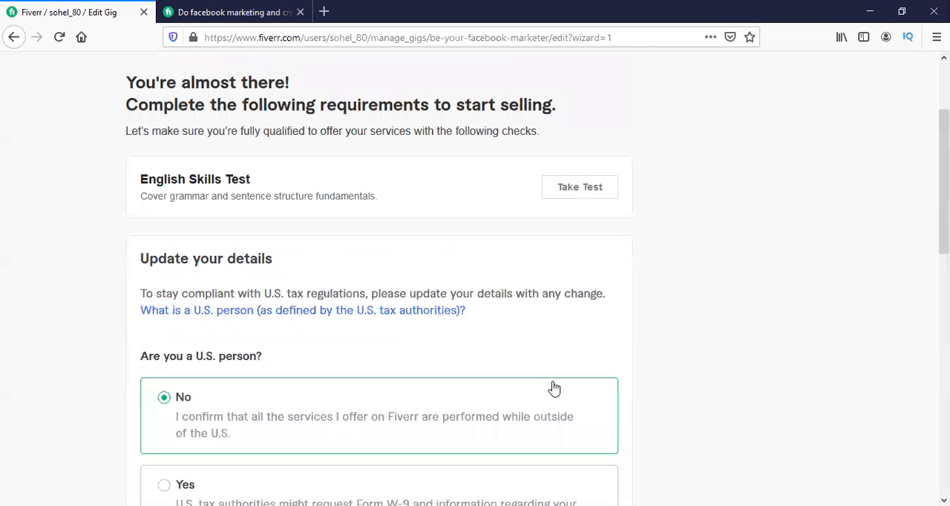
pyautogui.scroll(2, 434, 311)
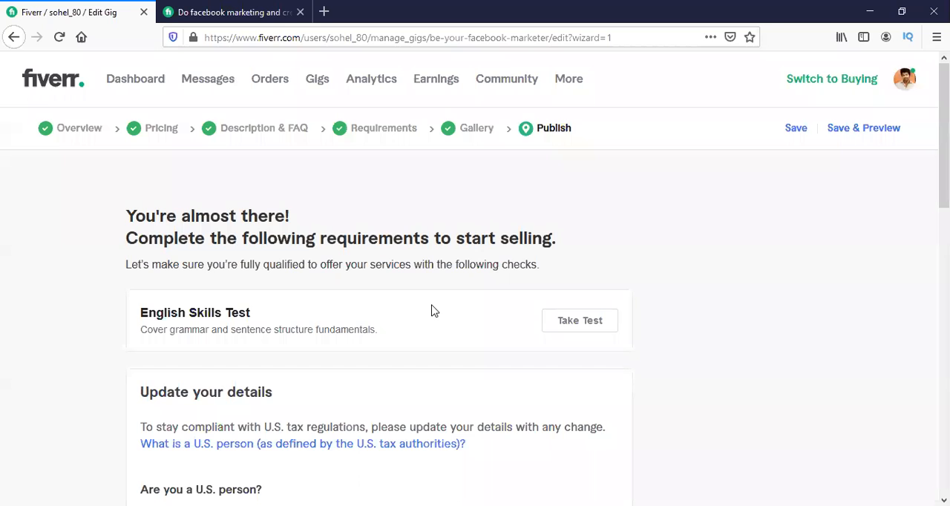
pyautogui.scroll(-6, 434, 312)
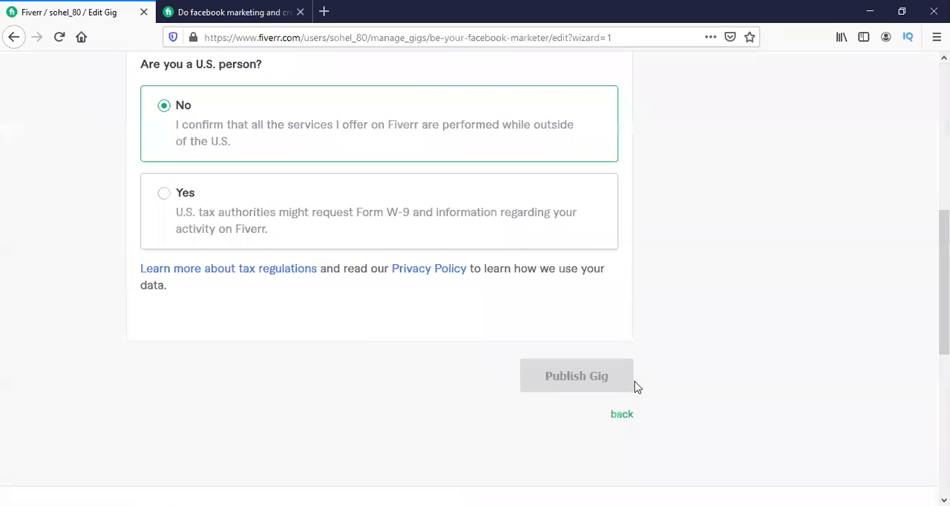
pyautogui.scroll(6, 277, 301)
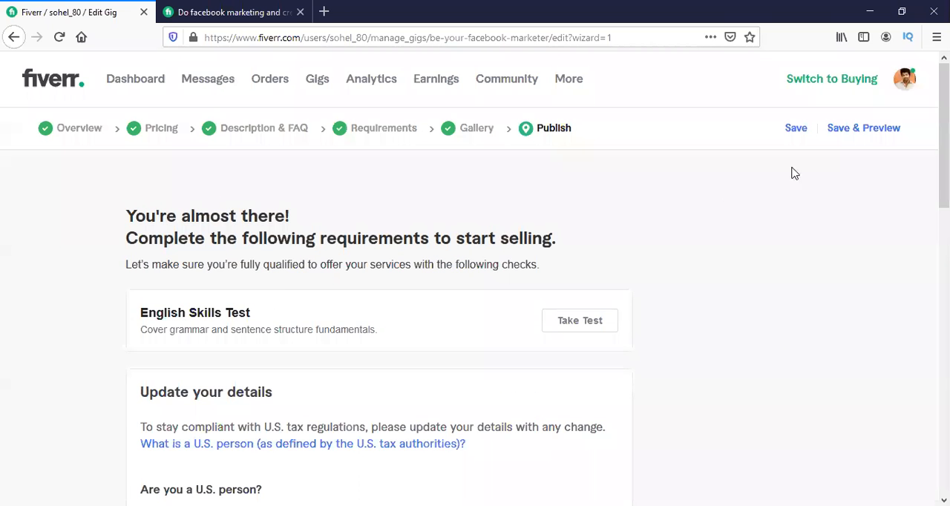
pyautogui.click(869, 131)
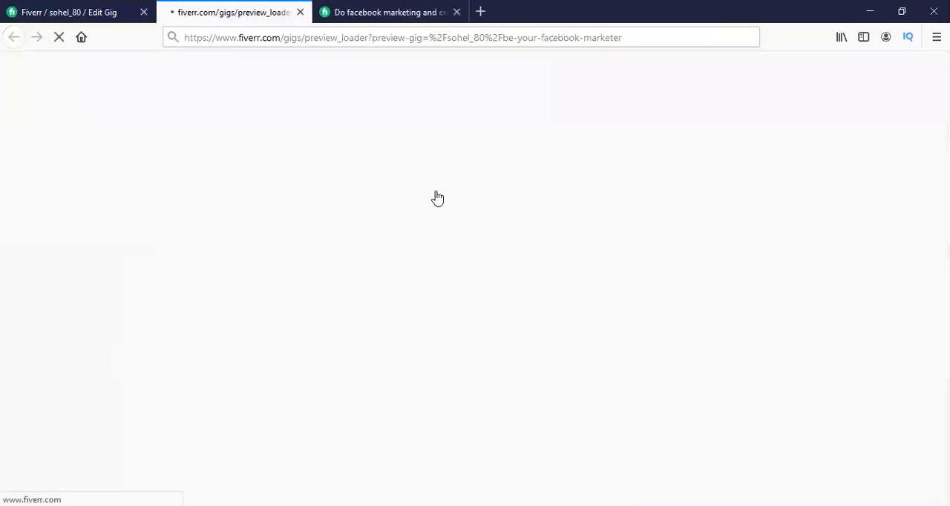
pyautogui.click(88, 6)
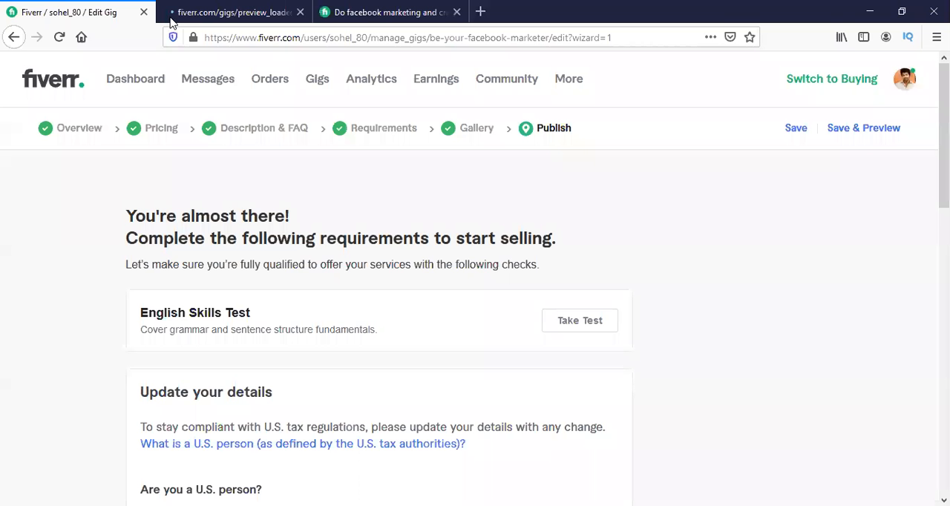
pyautogui.click(264, 5)
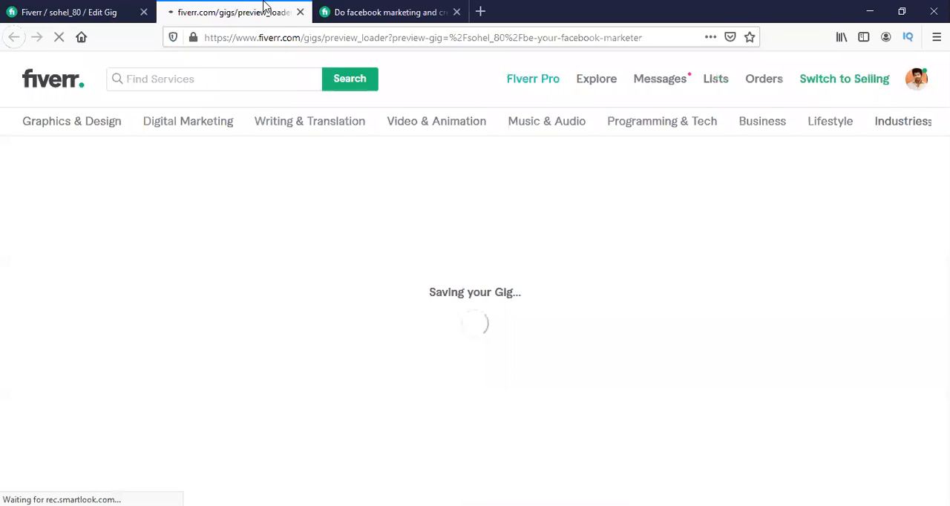
pyautogui.scroll(-3, 448, 146)
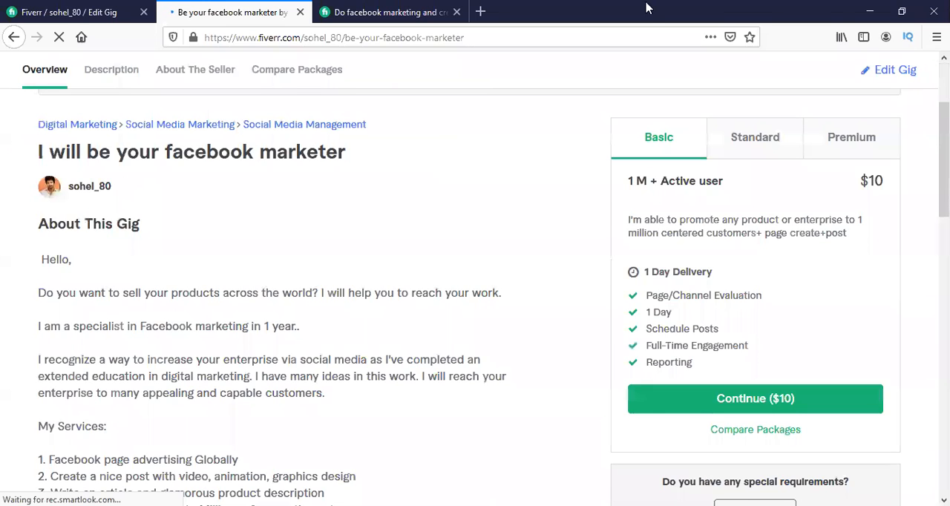
pyautogui.scroll(1, 117, 227)
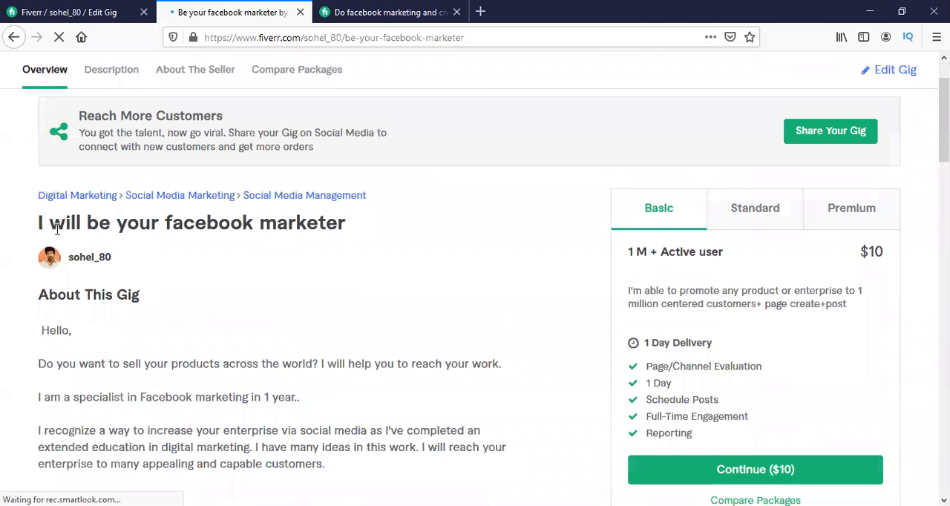
# Read through the previewed gig's title and full description, including the services list and platform type.
pyautogui.moveTo(49, 226); pyautogui.dragTo(341, 230)
pyautogui.click(388, 225)
pyautogui.scroll(-1, 171, 243)
pyautogui.scroll(-2, 79, 256)
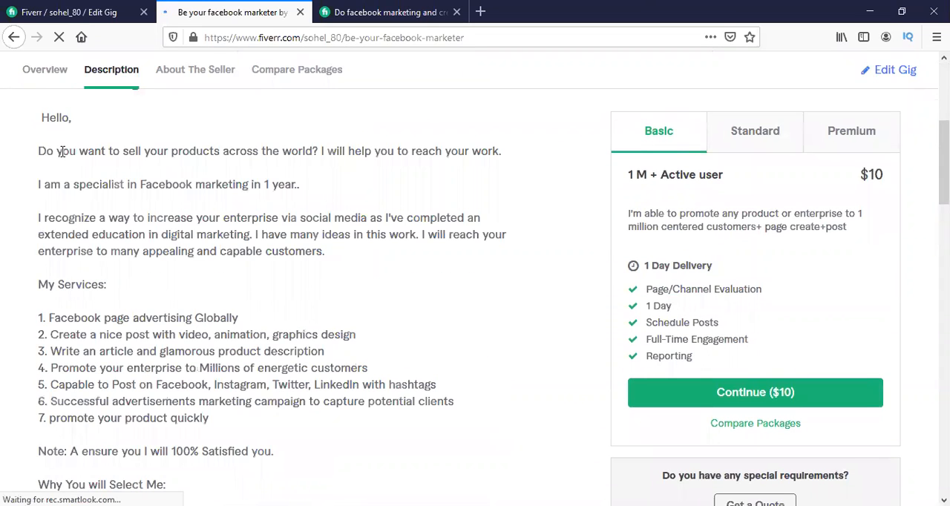
pyautogui.scroll(-3, 272, 164)
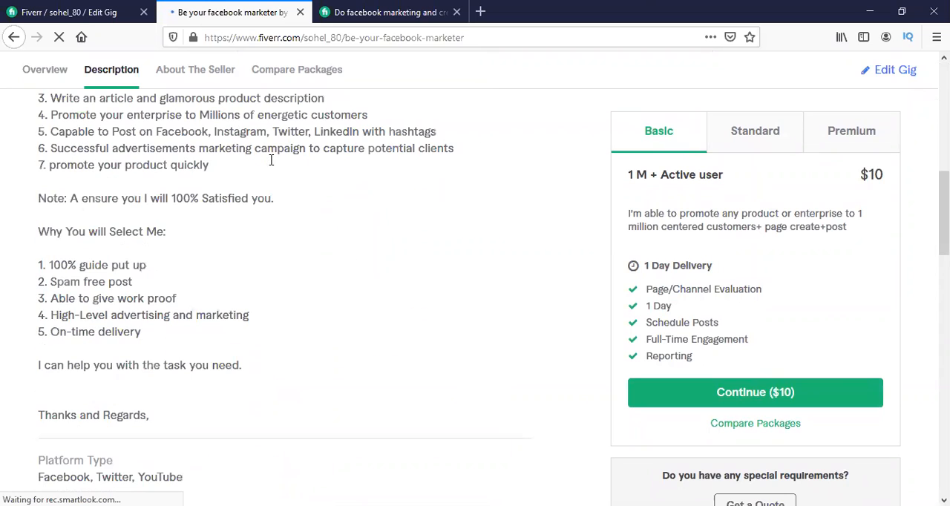
pyautogui.scroll(6, 271, 164)
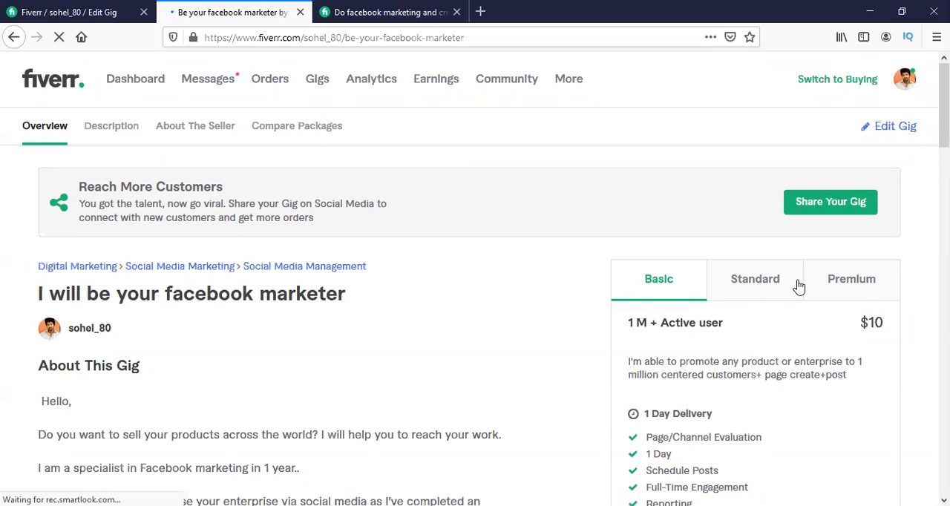
# Compare the previewed gig's Standard and Premium packages, including their prices, delivery times and included services.
pyautogui.scroll(-3, 490, 241)
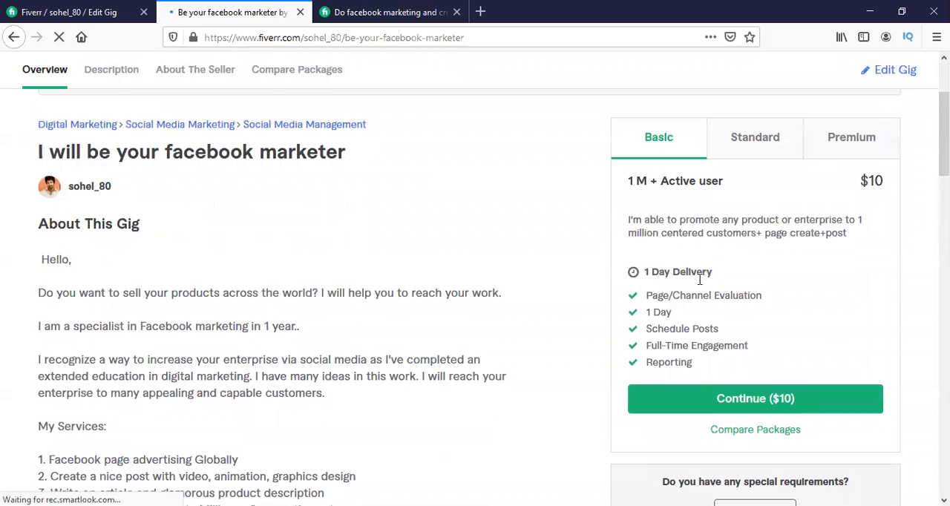
pyautogui.click(751, 150)
pyautogui.click(840, 152)
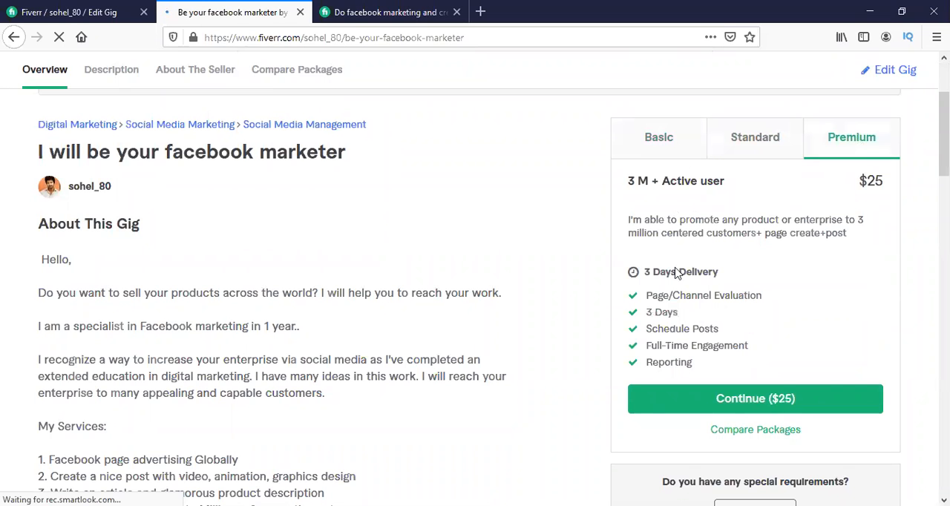
pyautogui.scroll(3, 475, 250)
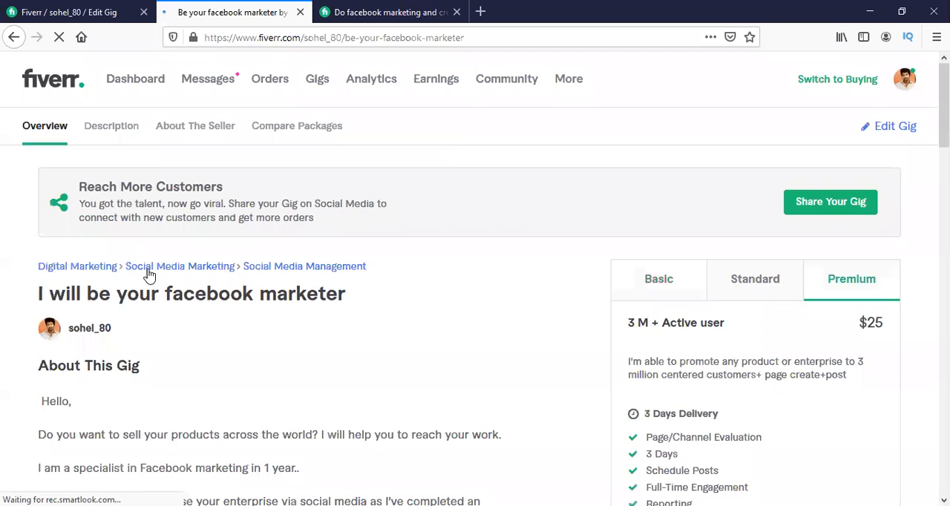
# Go to the seller's gig management page and close the browser tab showing the other Facebook marketing gig.
pyautogui.click(320, 80)
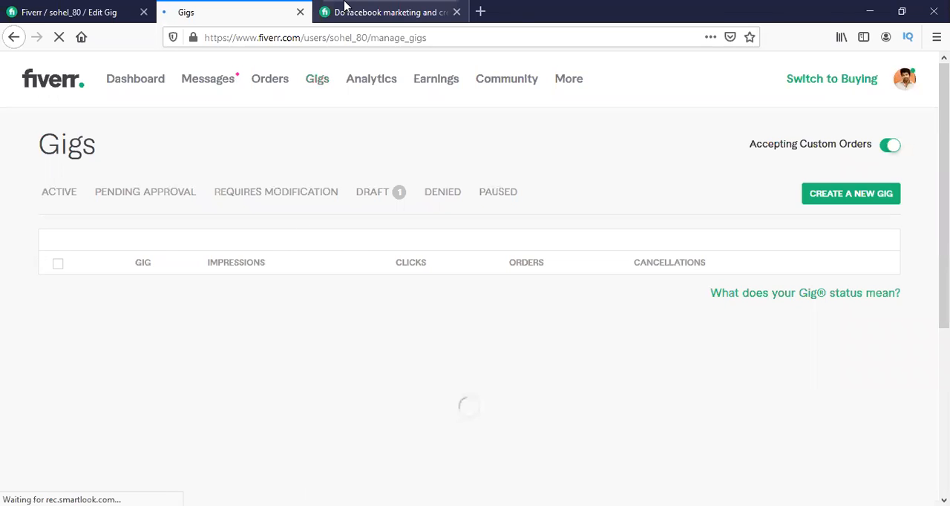
pyautogui.click(433, 10)
pyautogui.click(456, 12)
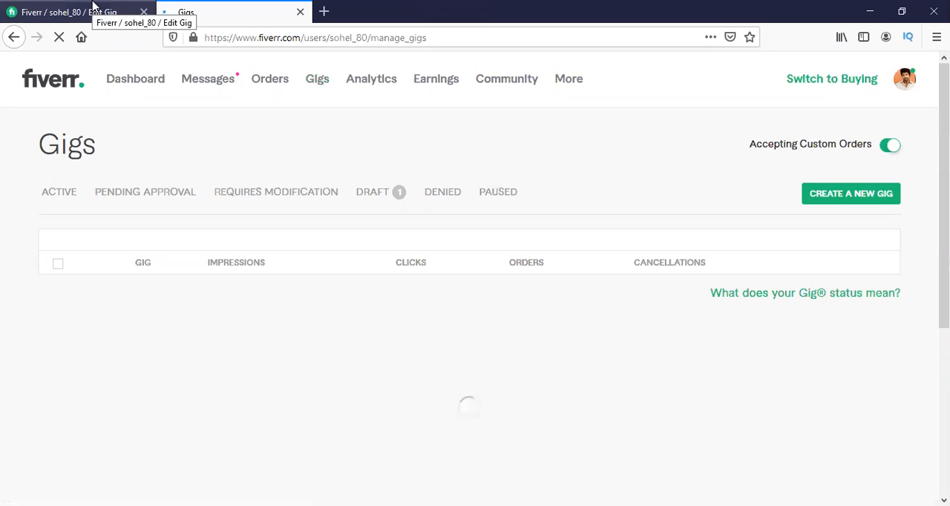
pyautogui.click(93, 9)
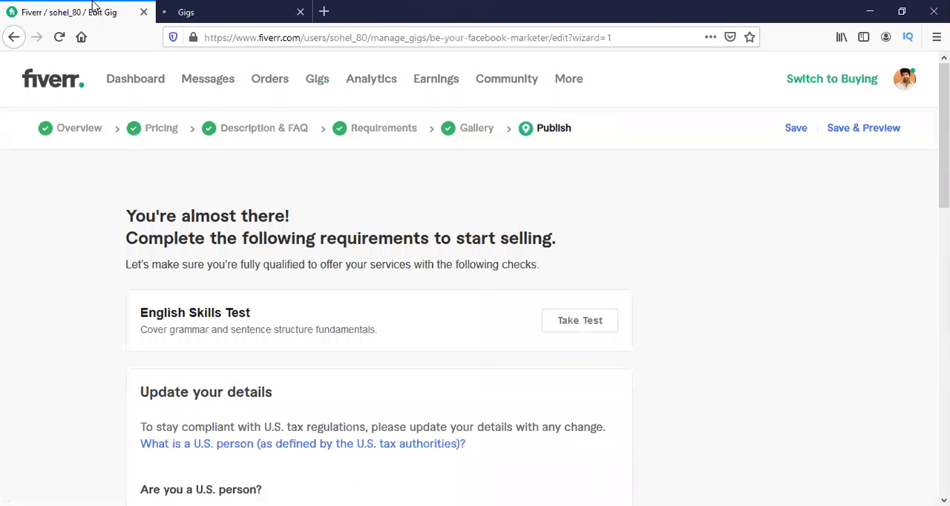
pyautogui.click(195, 7)
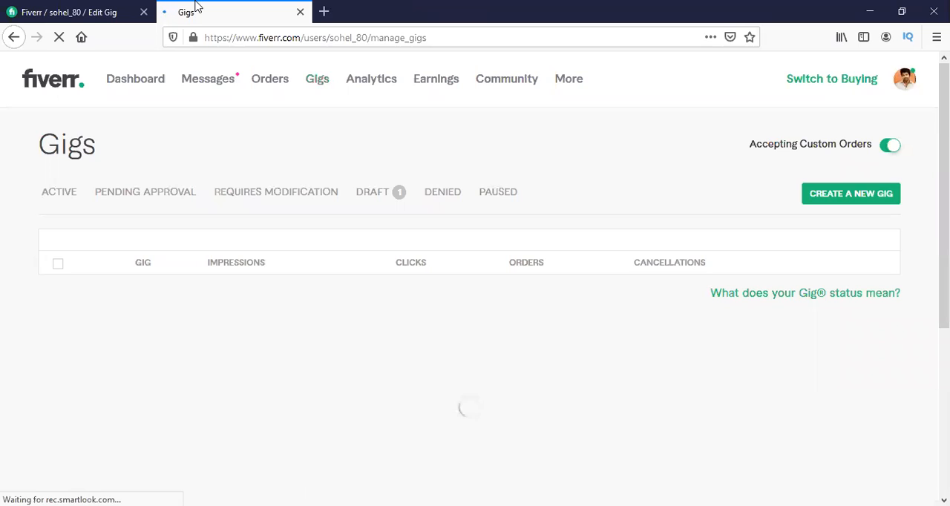
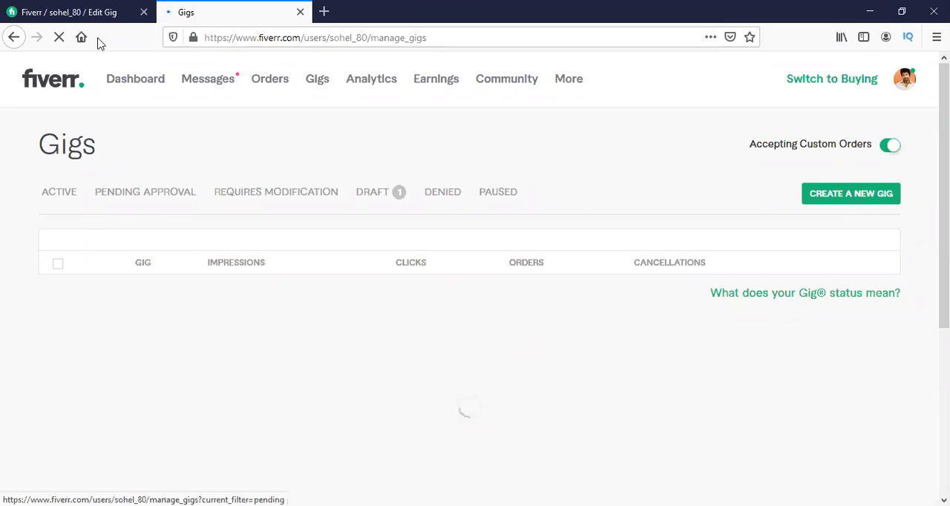
pyautogui.click(134, 12)
pyautogui.click(207, 12)
pyautogui.moveTo(135, 261); pyautogui.dragTo(716, 261)
pyautogui.click(227, 329)
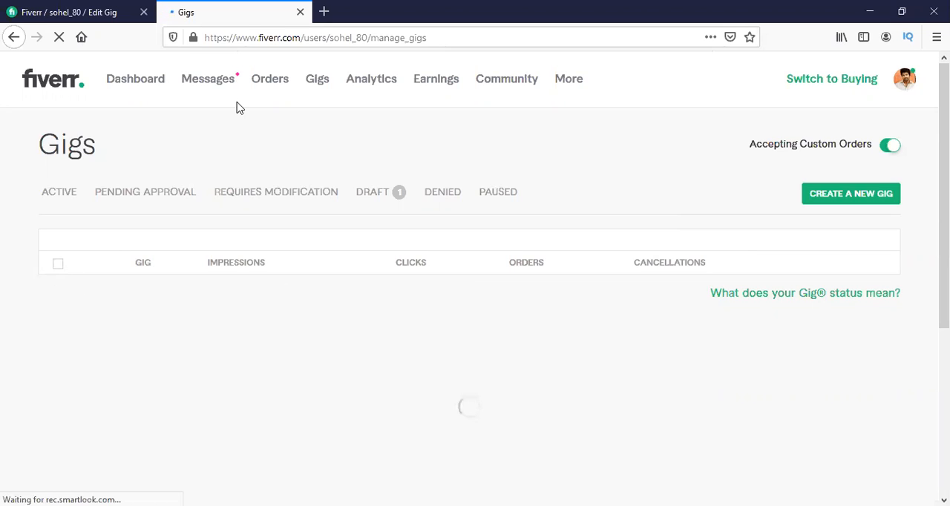
# Go to the seller's own profile and open the draft gig "I will be your facebook marketer" from it.
pyautogui.click(905, 81)
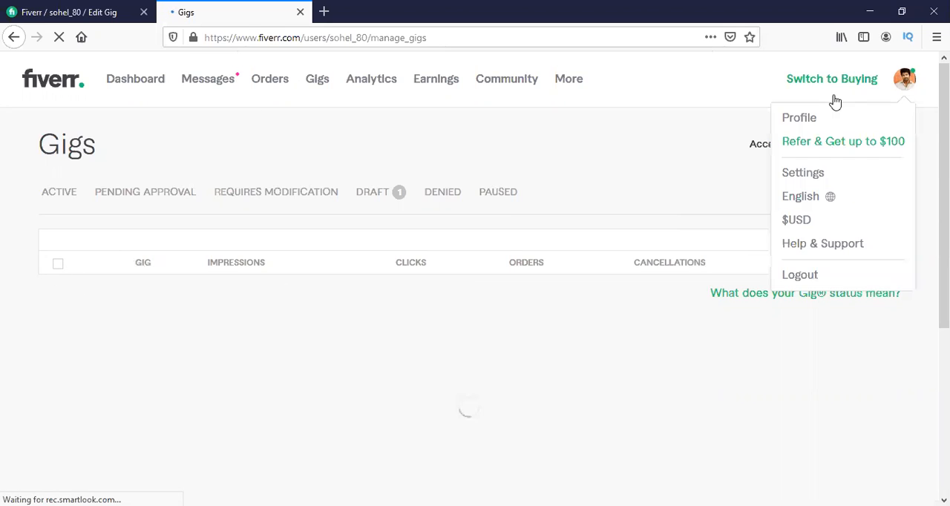
pyautogui.click(796, 120)
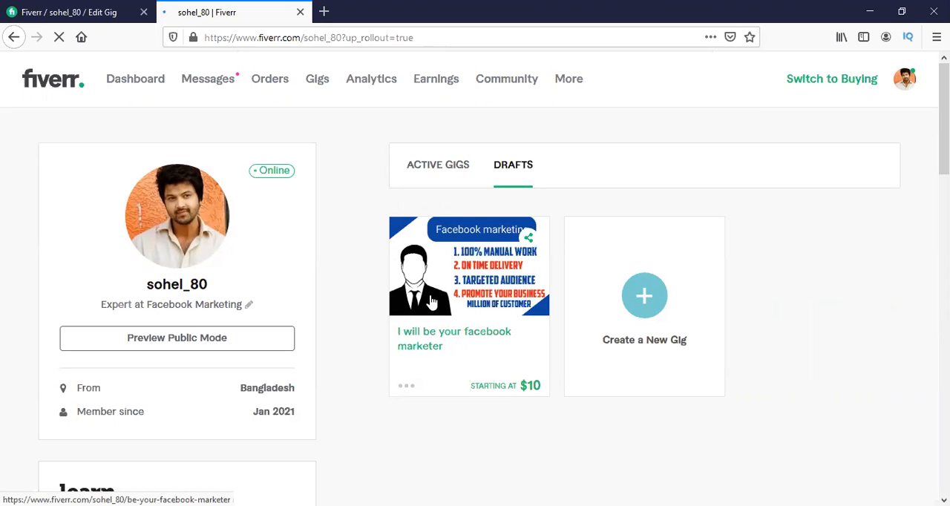
pyautogui.click(622, 328)
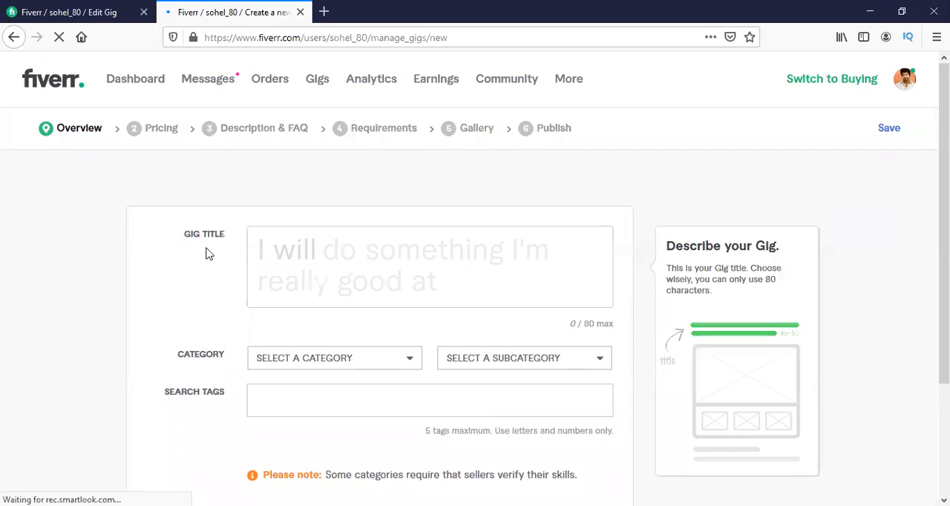
pyautogui.click(14, 38)
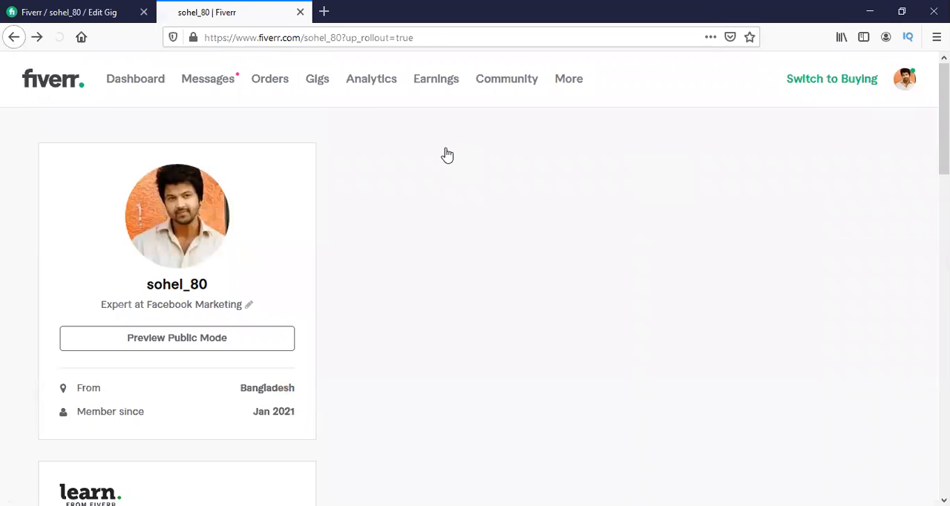
pyautogui.scroll(-2, 454, 203)
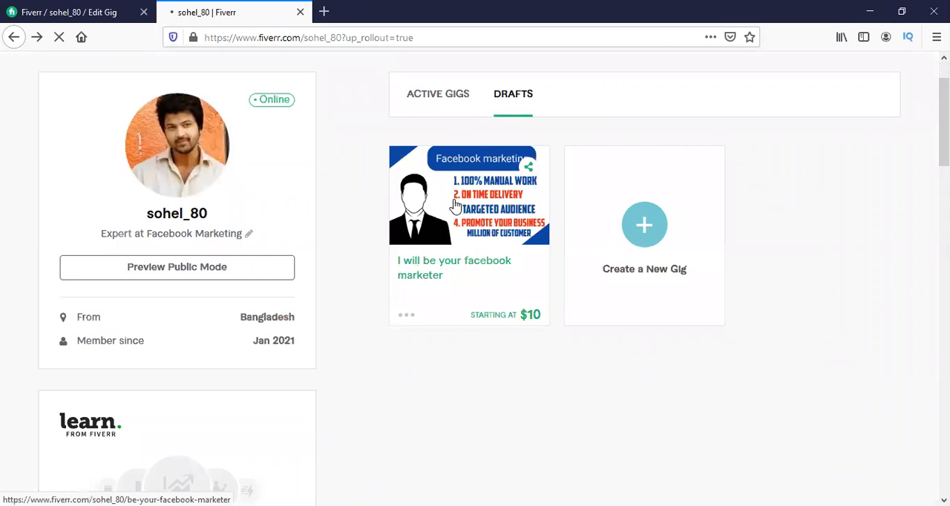
pyautogui.click(455, 205)
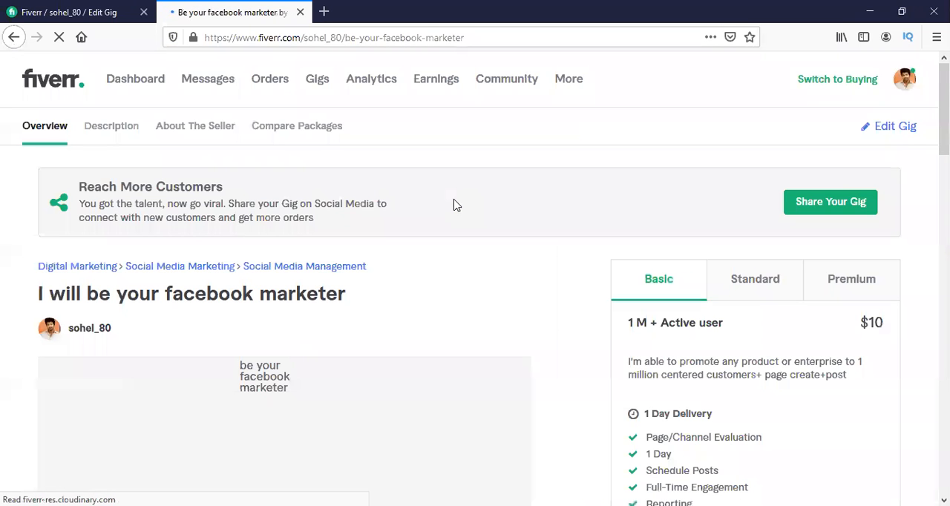
# Look through the gig page's image, description, platform type and seller details down to the package comparison.
pyautogui.scroll(-3, 334, 215)
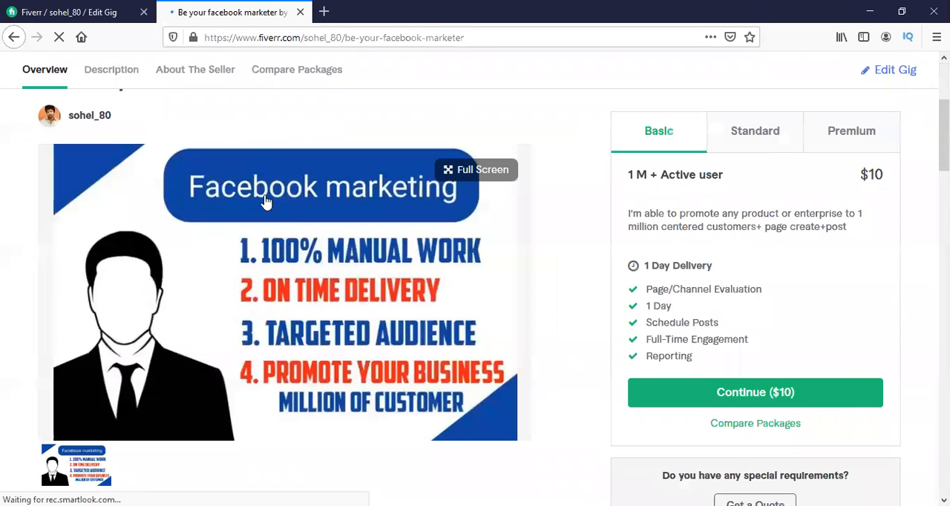
pyautogui.scroll(-8, 382, 201)
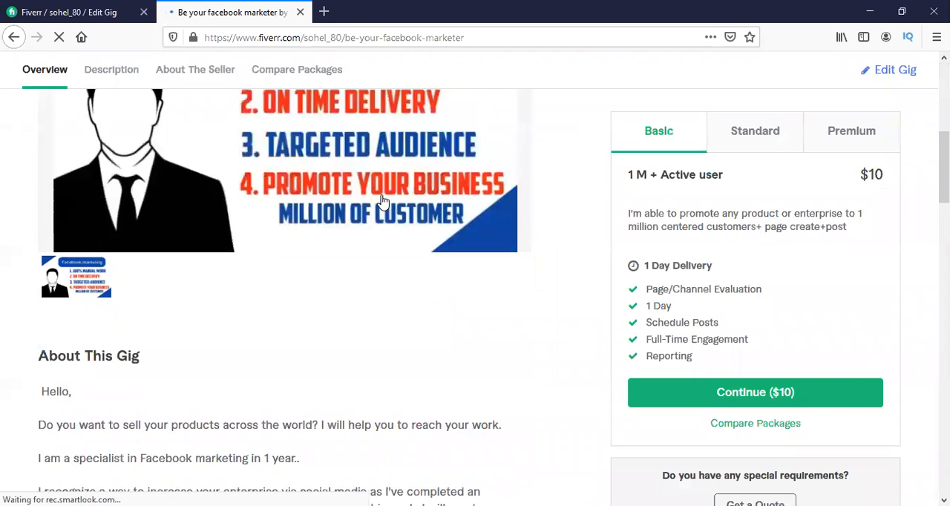
pyautogui.scroll(-7, 382, 201)
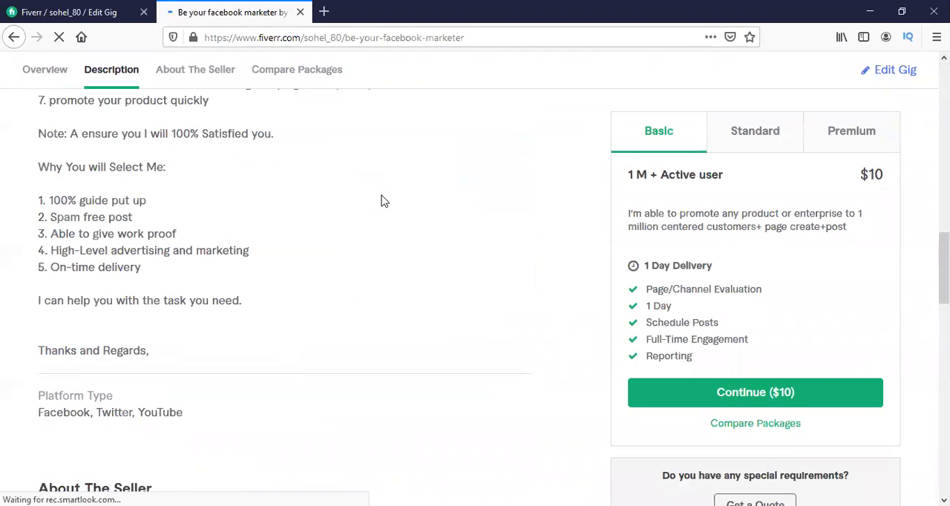
pyautogui.scroll(-8, 382, 201)
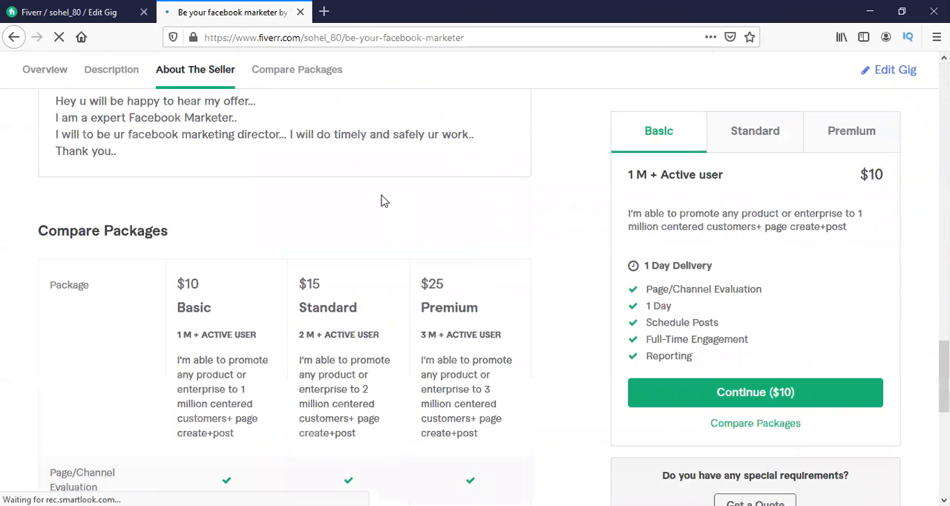
pyautogui.scroll(-4, 382, 201)
pyautogui.scroll(6, 384, 202)
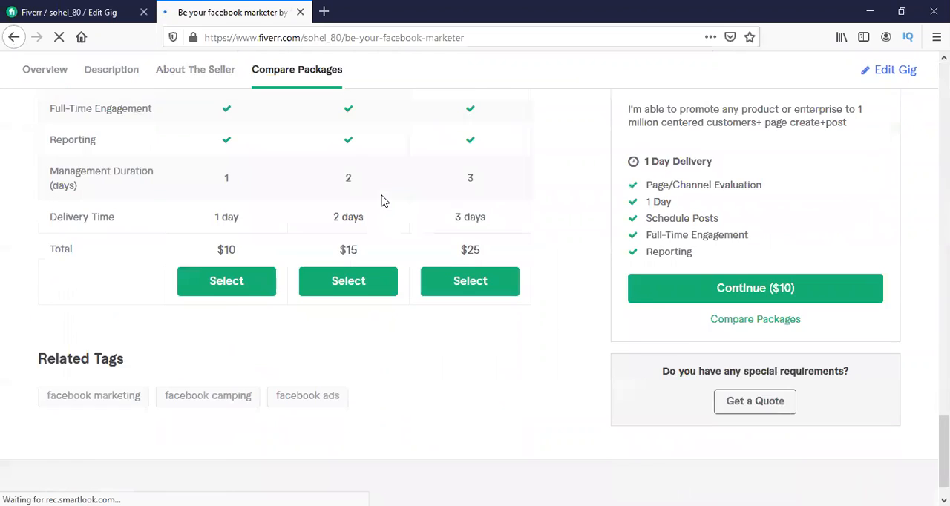
# Examine the package comparison table, including the Basic description, included services, management duration, delivery times and totals.
pyautogui.moveTo(180, 297); pyautogui.dragTo(256, 380)
pyautogui.click(241, 256)
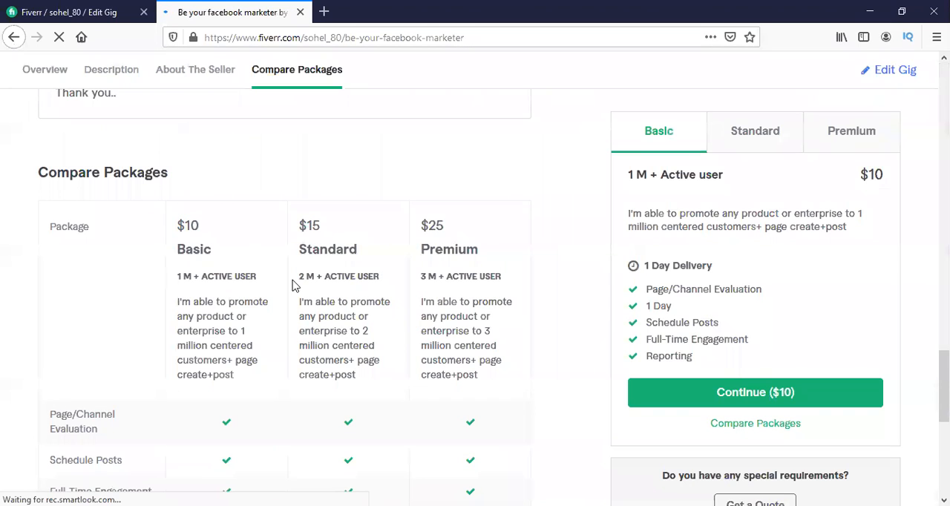
pyautogui.moveTo(194, 303); pyautogui.dragTo(226, 371)
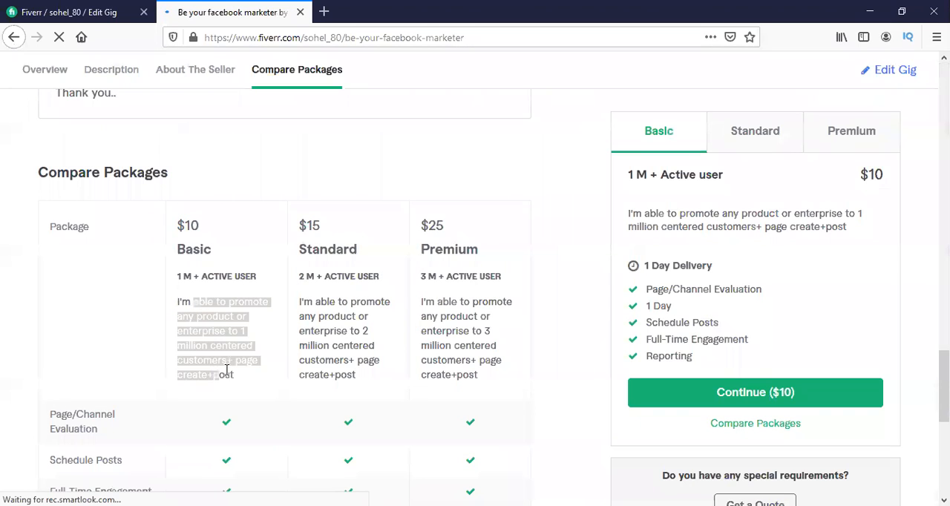
pyautogui.click(394, 286)
pyautogui.scroll(-2, 378, 273)
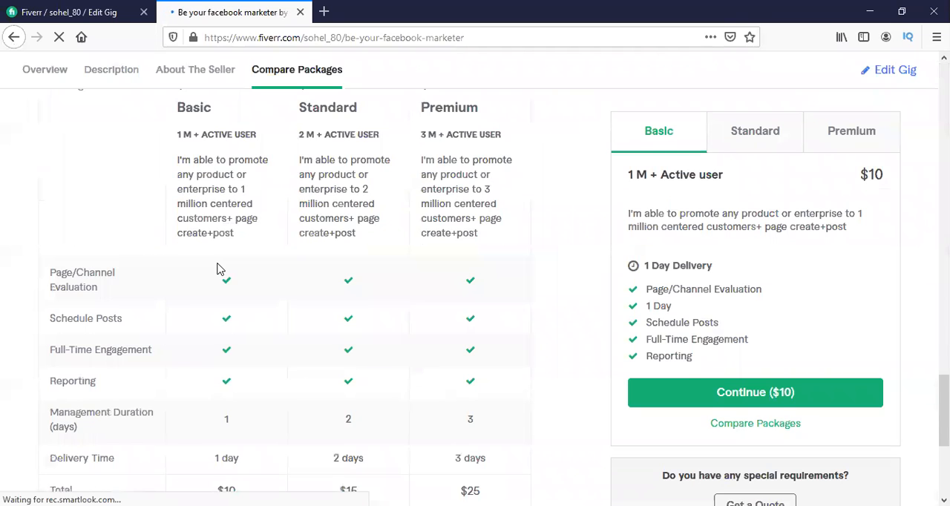
pyautogui.scroll(-2, 218, 269)
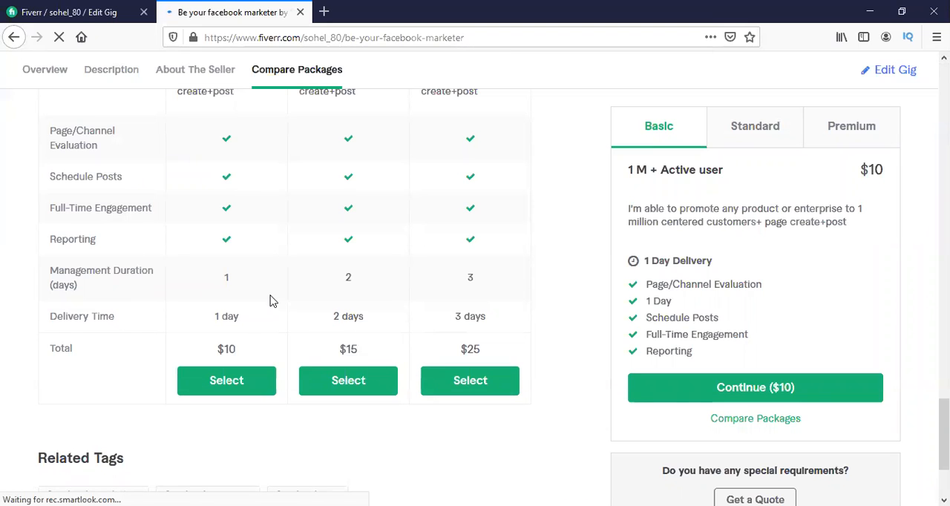
pyautogui.scroll(-2, 270, 300)
# Review the gig page again from the seller details back up to the gig image, and highlight the gig title.
pyautogui.scroll(6, 270, 301)
pyautogui.scroll(5, 271, 301)
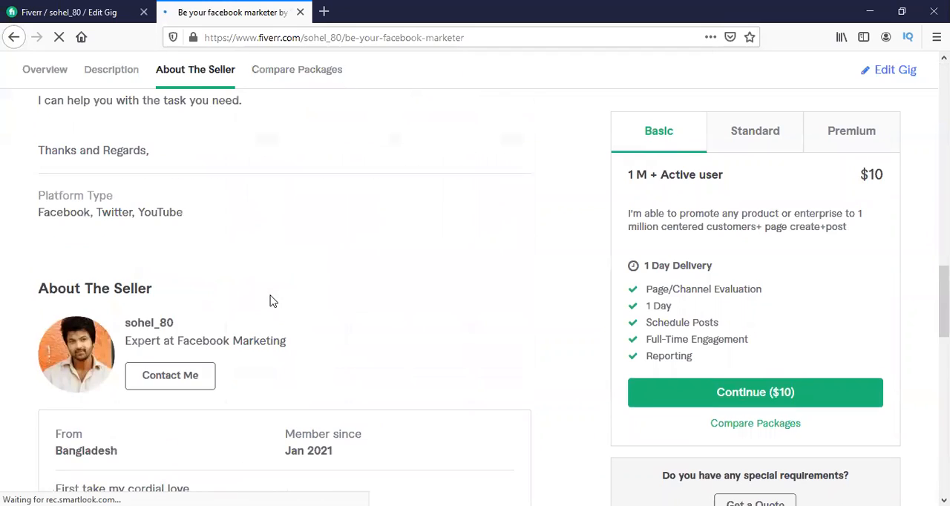
pyautogui.scroll(3, 270, 301)
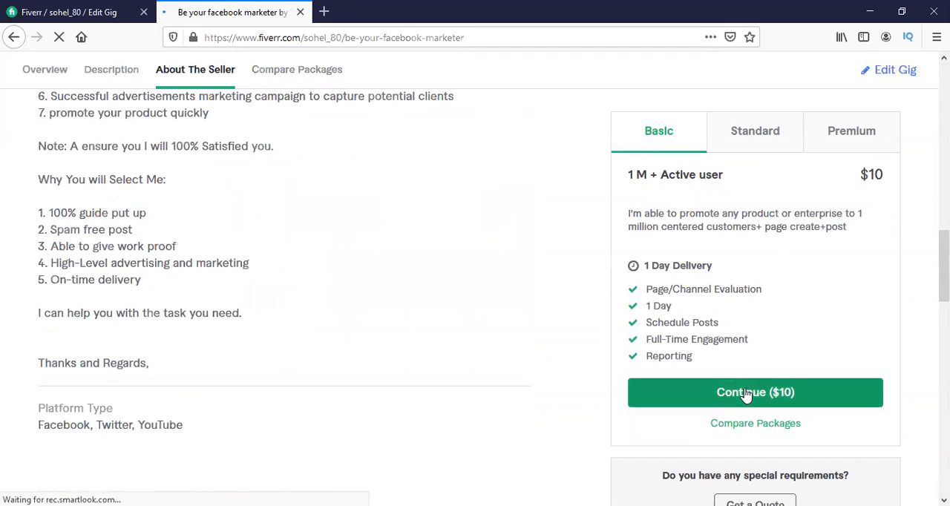
pyautogui.scroll(8, 275, 295)
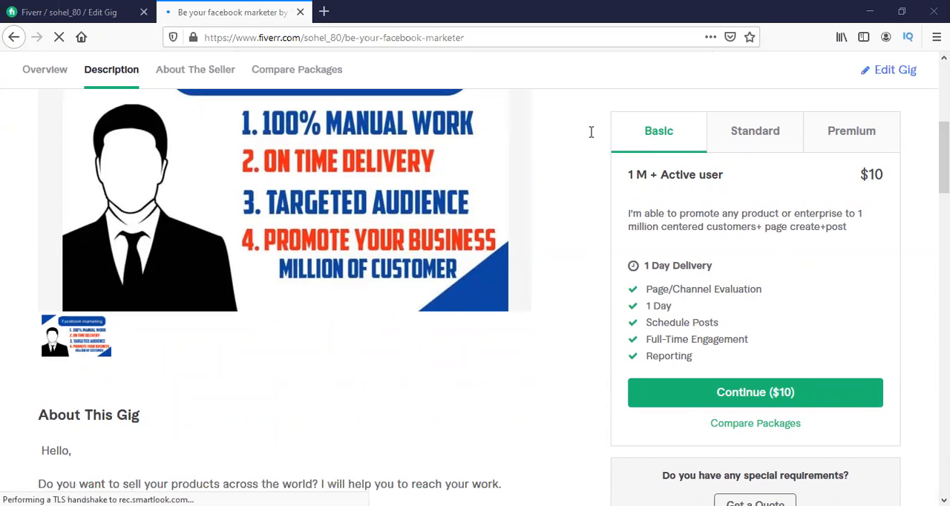
pyautogui.scroll(3, 335, 227)
pyautogui.scroll(-2, 342, 226)
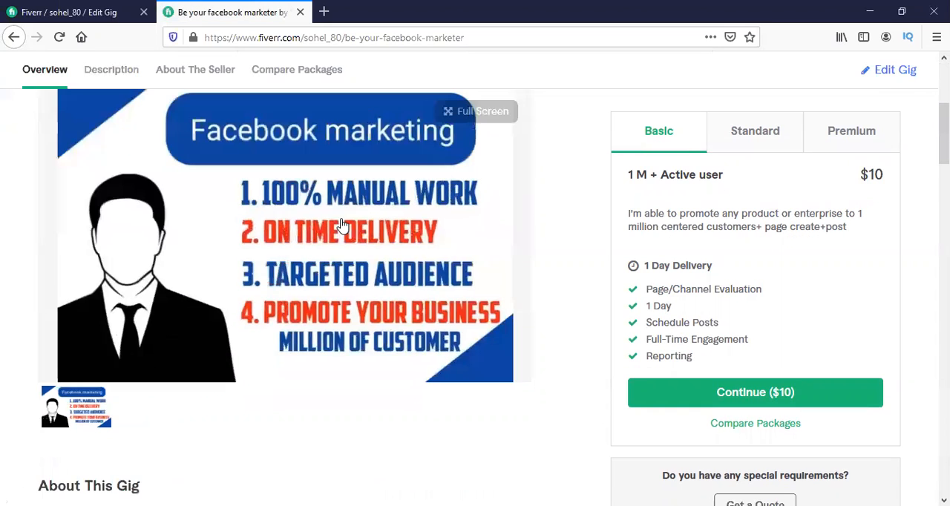
pyautogui.scroll(2, 449, 225)
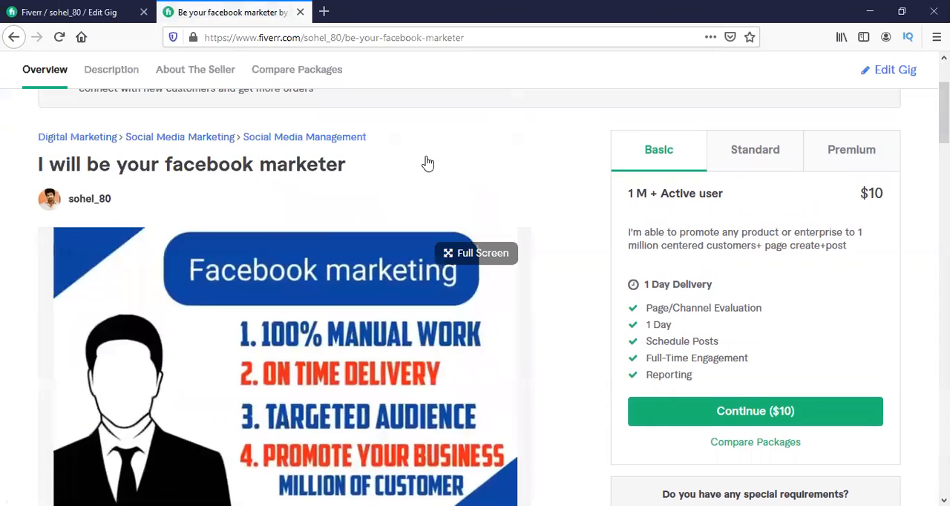
pyautogui.moveTo(365, 163)
pyautogui.mouseDown()
pyautogui.moveTo(38, 160)
pyautogui.moveTo(378, 158)
pyautogui.mouseUp()
pyautogui.click(38, 162)
pyautogui.moveTo(380, 159); pyautogui.dragTo(58, 170)
pyautogui.scroll(-2, 399, 187)
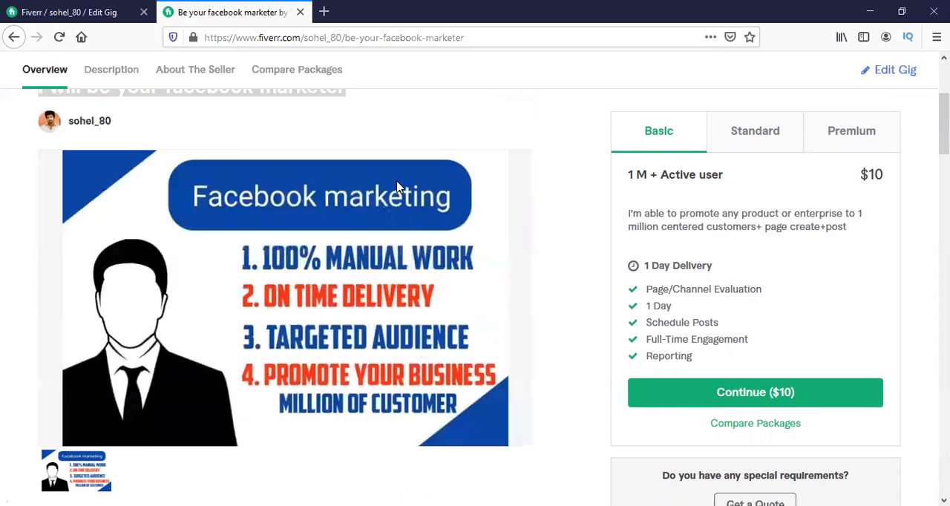
# Copy the full web address of the gig page.
pyautogui.click(415, 37)
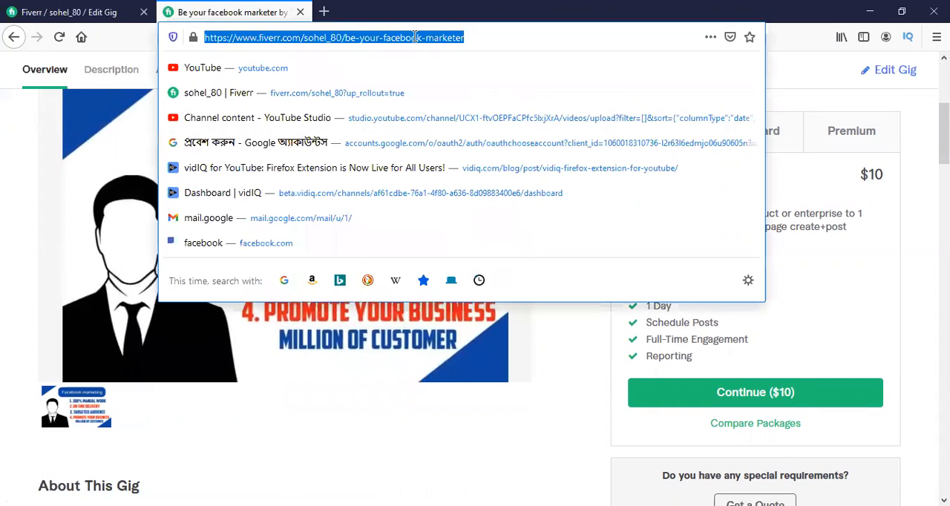
pyautogui.moveTo(484, 39); pyautogui.dragTo(210, 36)
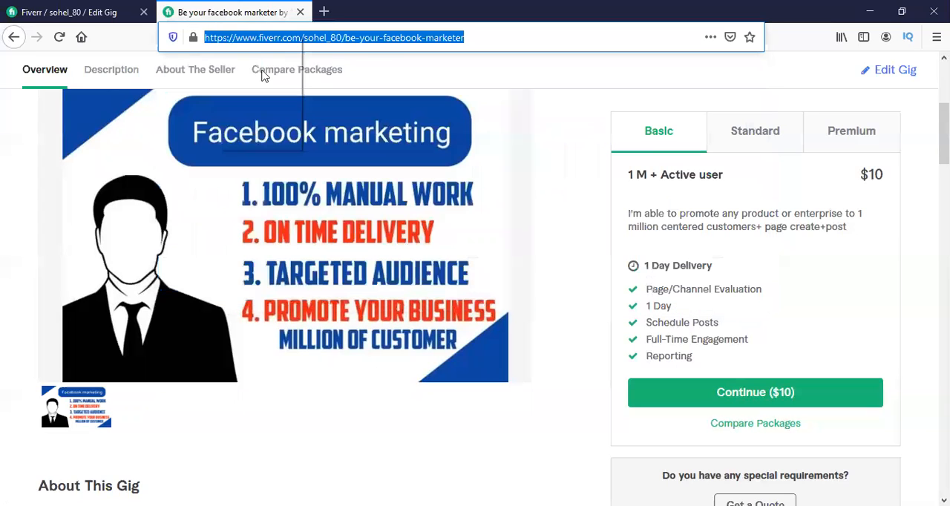
pyautogui.rightClick(216, 35)
pyautogui.click(250, 74)
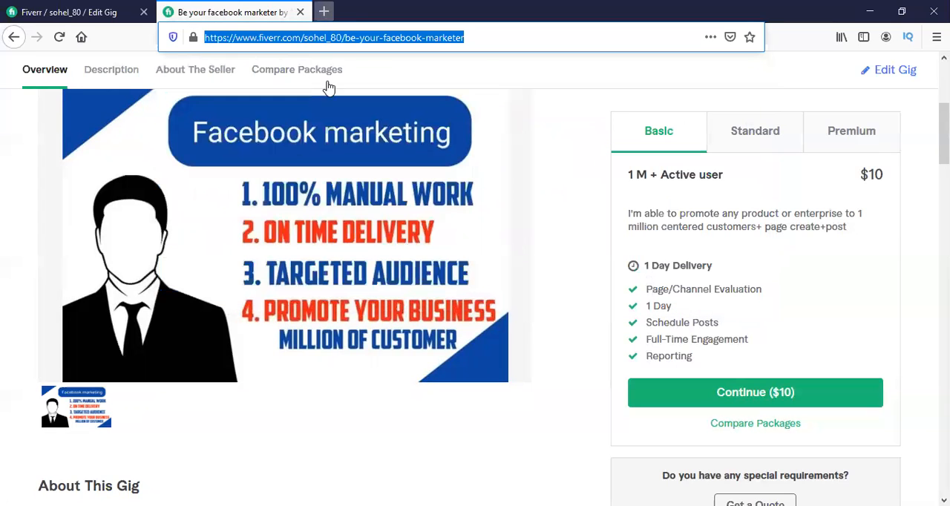
pyautogui.click(2, 172)
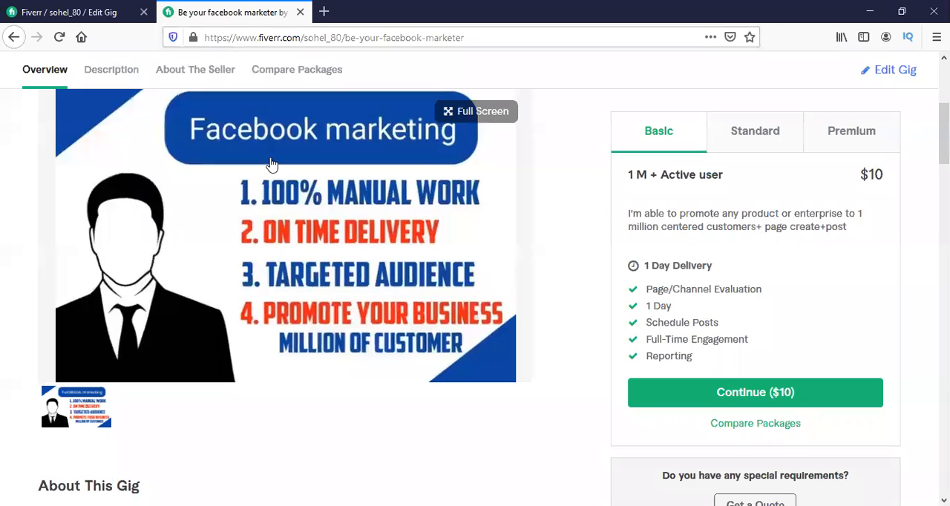
# Load the copied gig address in a new browser tab.
pyautogui.scroll(-2, 320, 199)
pyautogui.scroll(4, 320, 199)
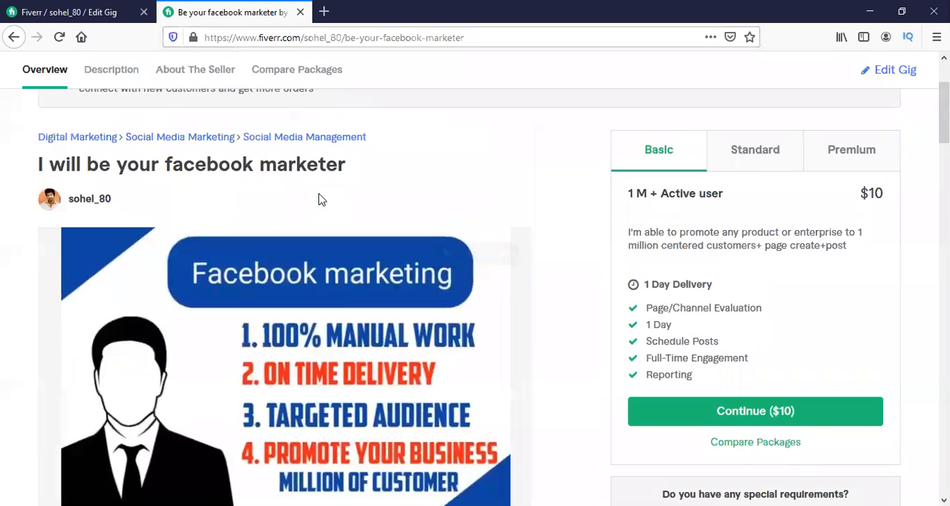
pyautogui.click(92, 8)
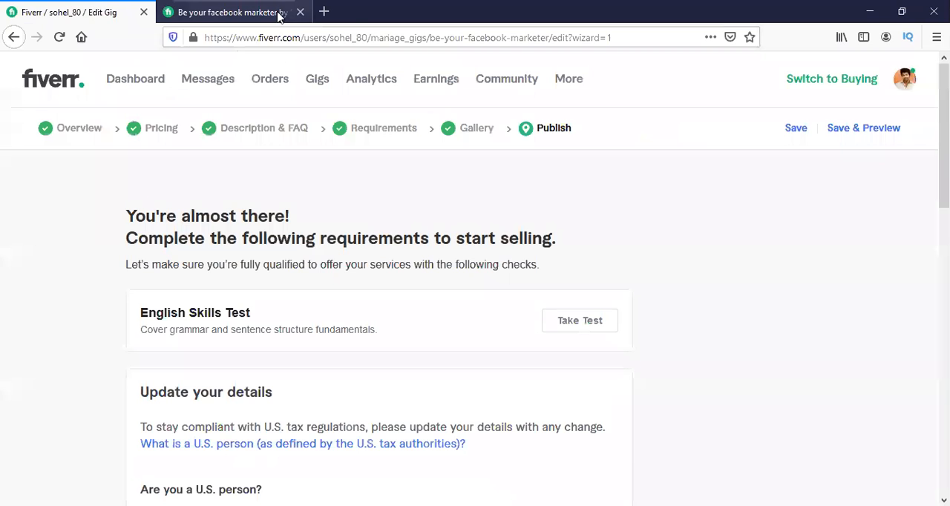
pyautogui.click(323, 12)
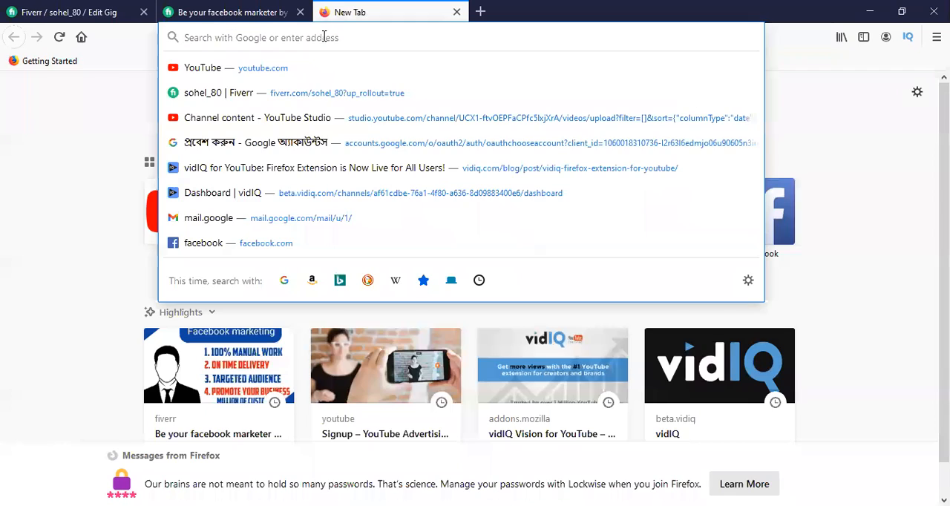
pyautogui.click(73, 168)
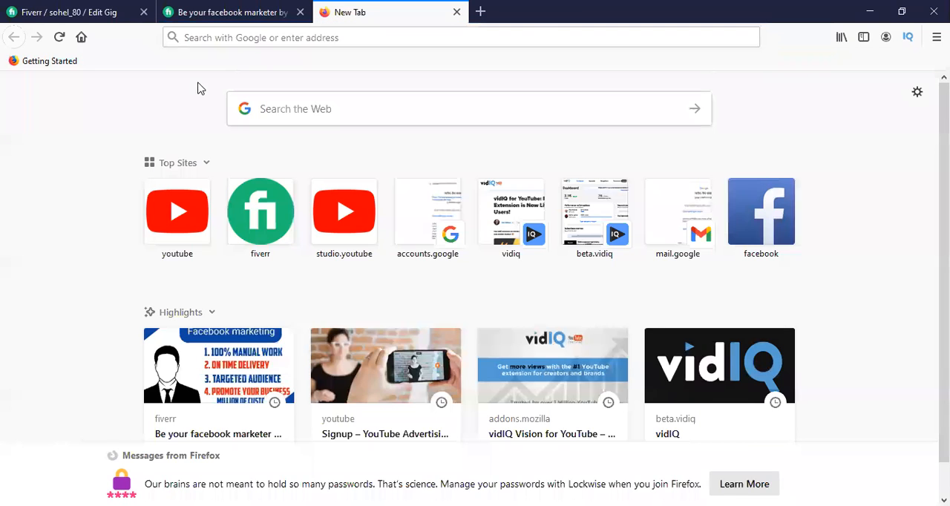
pyautogui.rightClick(346, 39)
pyautogui.click(370, 96)
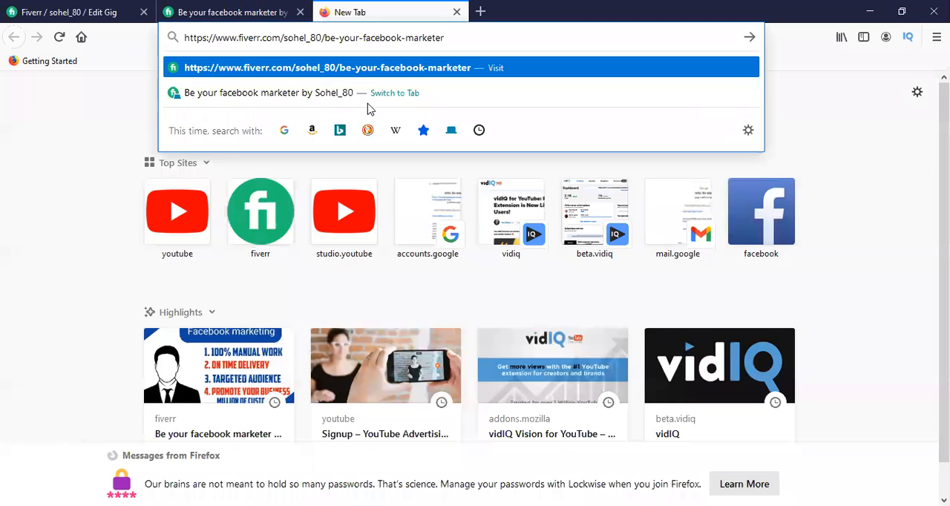
pyautogui.press('Return')
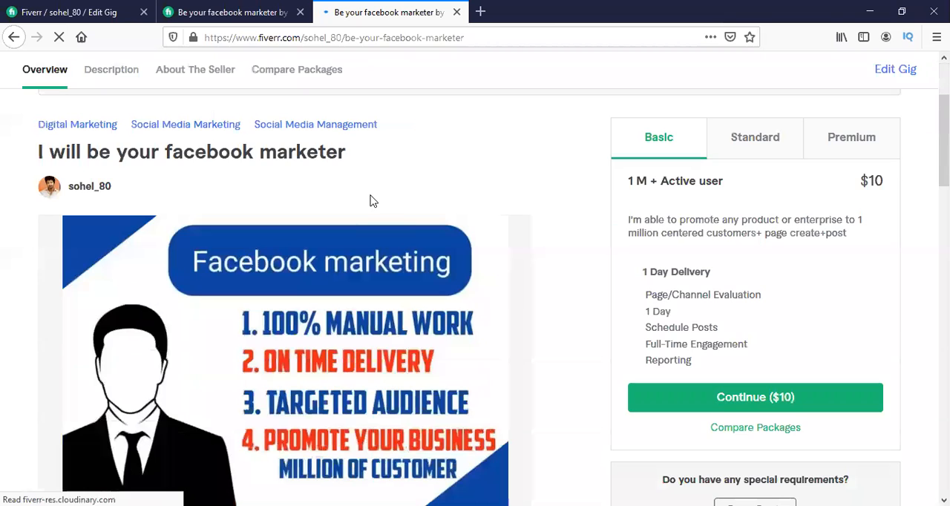
# Check the gig page loaded in the new tab, viewing its image in full screen and its title and Basic package.
pyautogui.scroll(-5, 373, 201)
pyautogui.scroll(5, 373, 201)
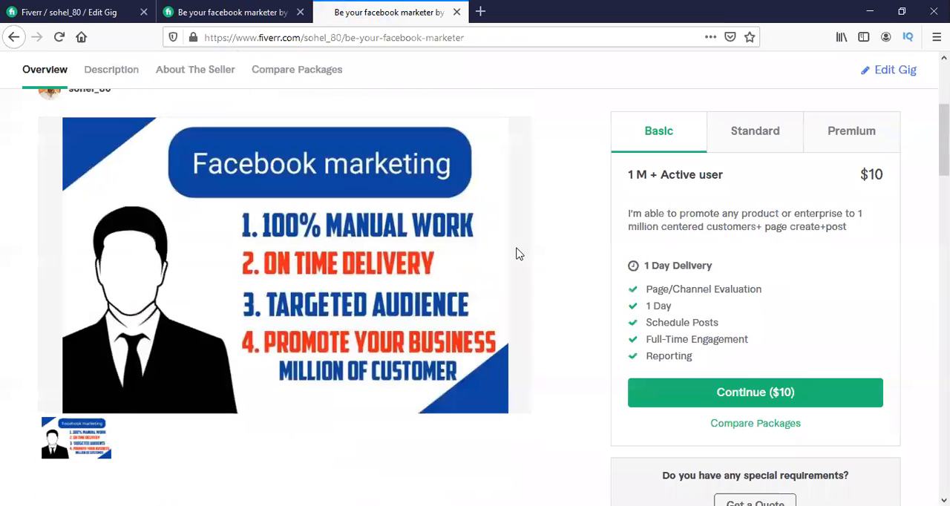
pyautogui.click(481, 169)
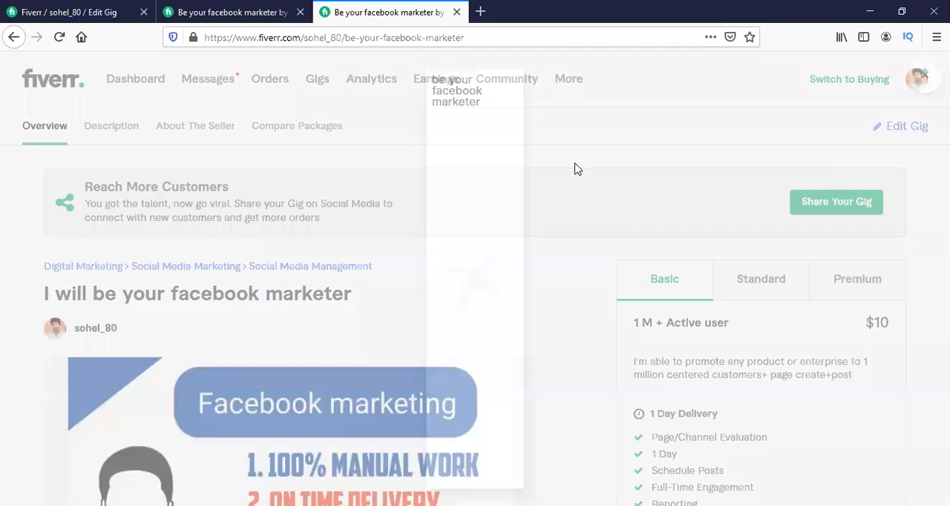
pyautogui.click(827, 104)
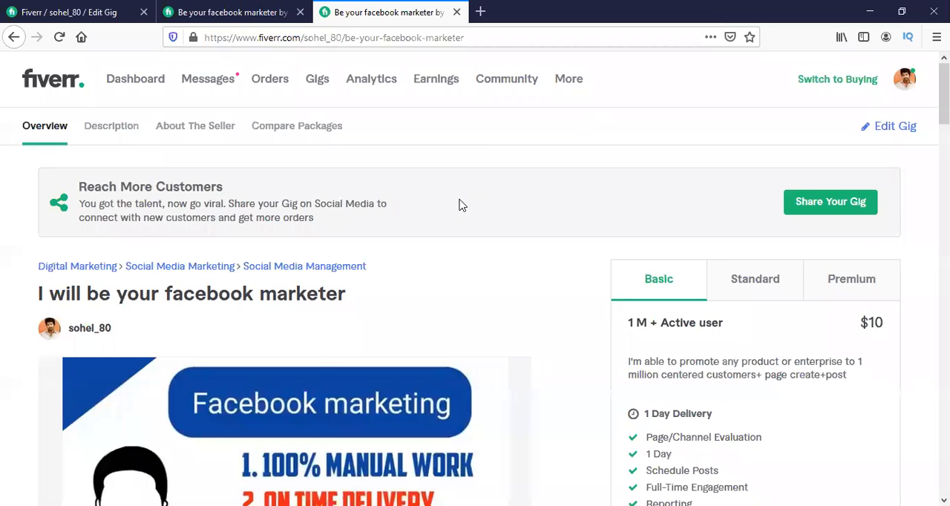
pyautogui.scroll(-2, 458, 206)
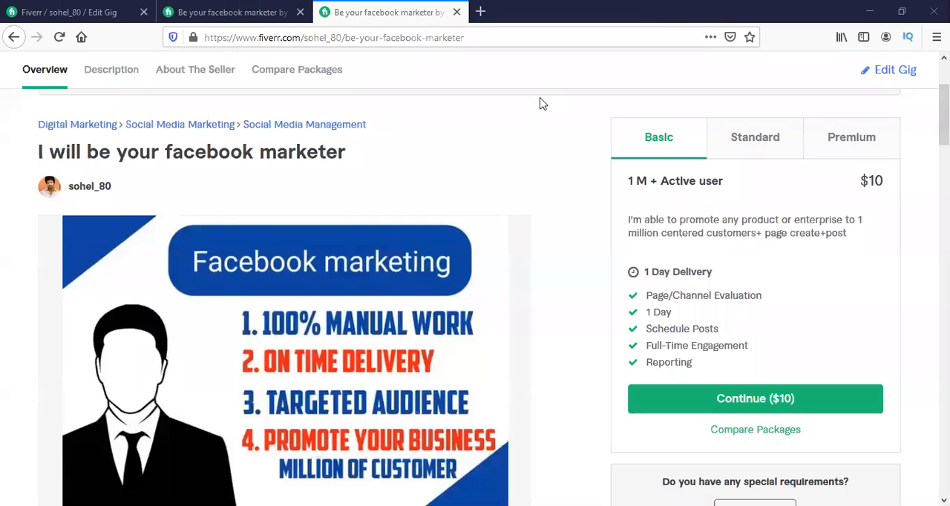
# Close the original gig page tab and the gig editing tab, keeping only the newly loaded gig page open.
pyautogui.click(252, 7)
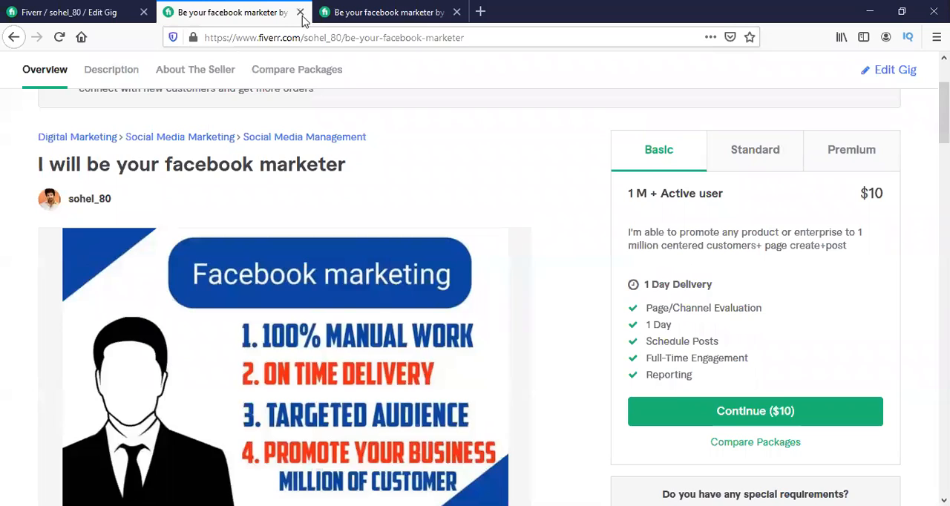
pyautogui.click(300, 11)
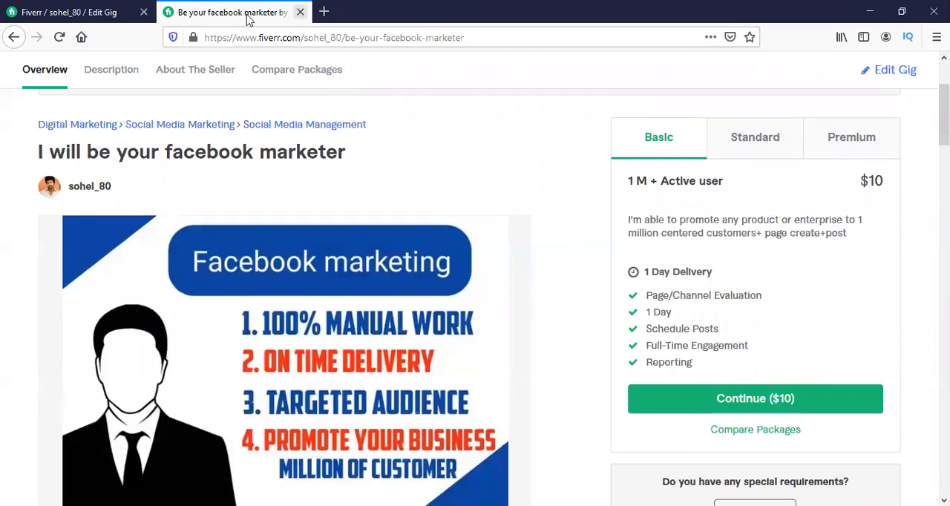
pyautogui.click(143, 12)
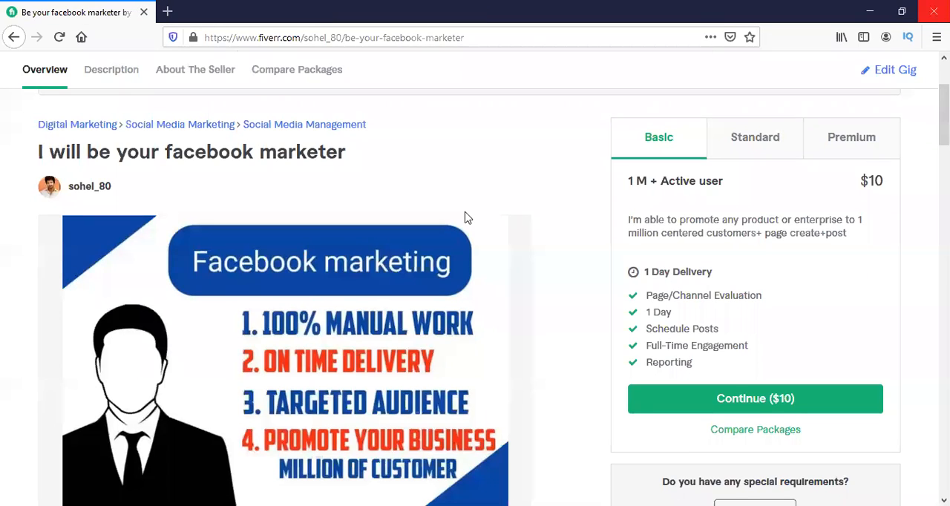